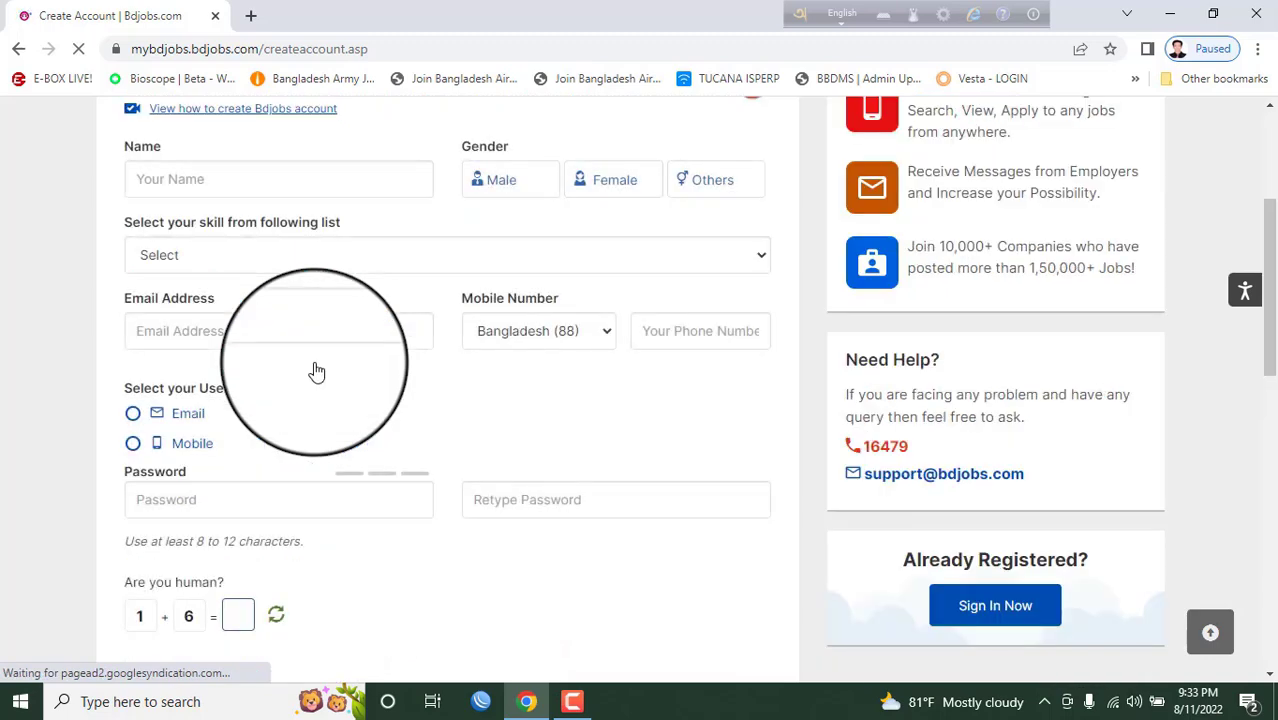
- Leave the Bdjobs sign-up form and open a new Chrome tab on the Google start page
scroll(446, 313, down, 2)
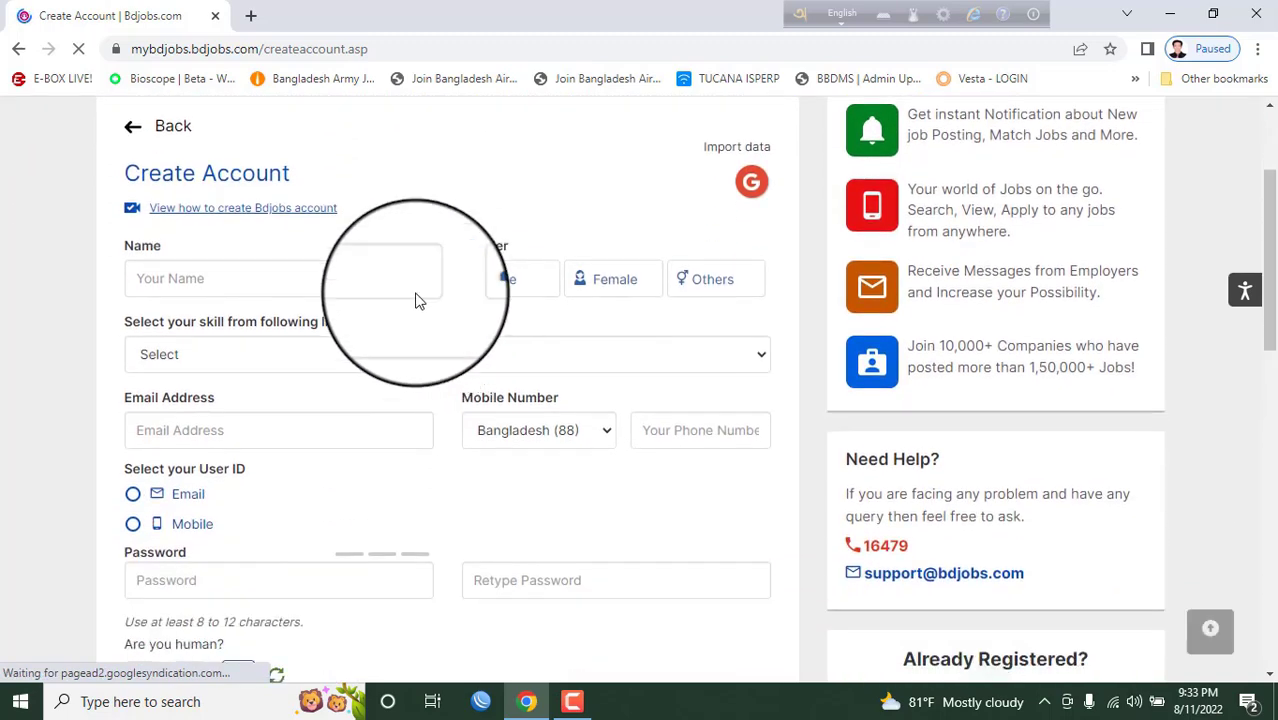
click(263, 281)
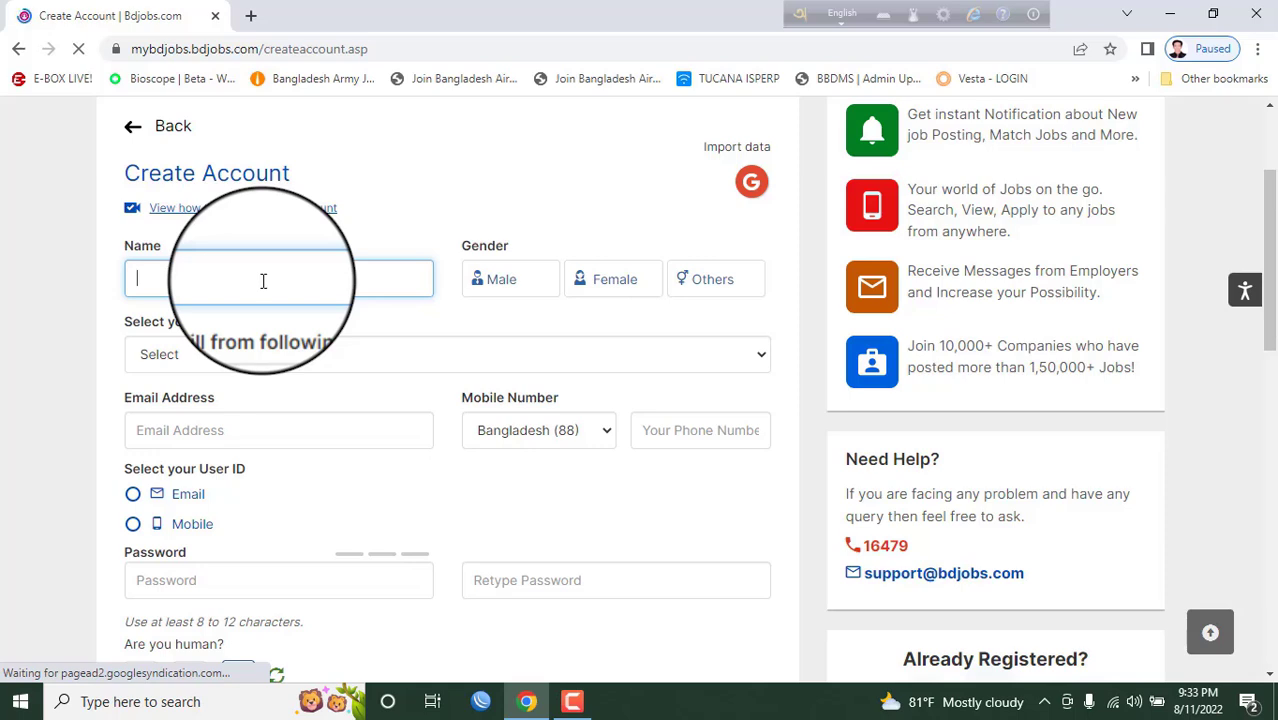
- Go to the bdjobs.com site by entering 'bdjob' in the address bar
text(d)
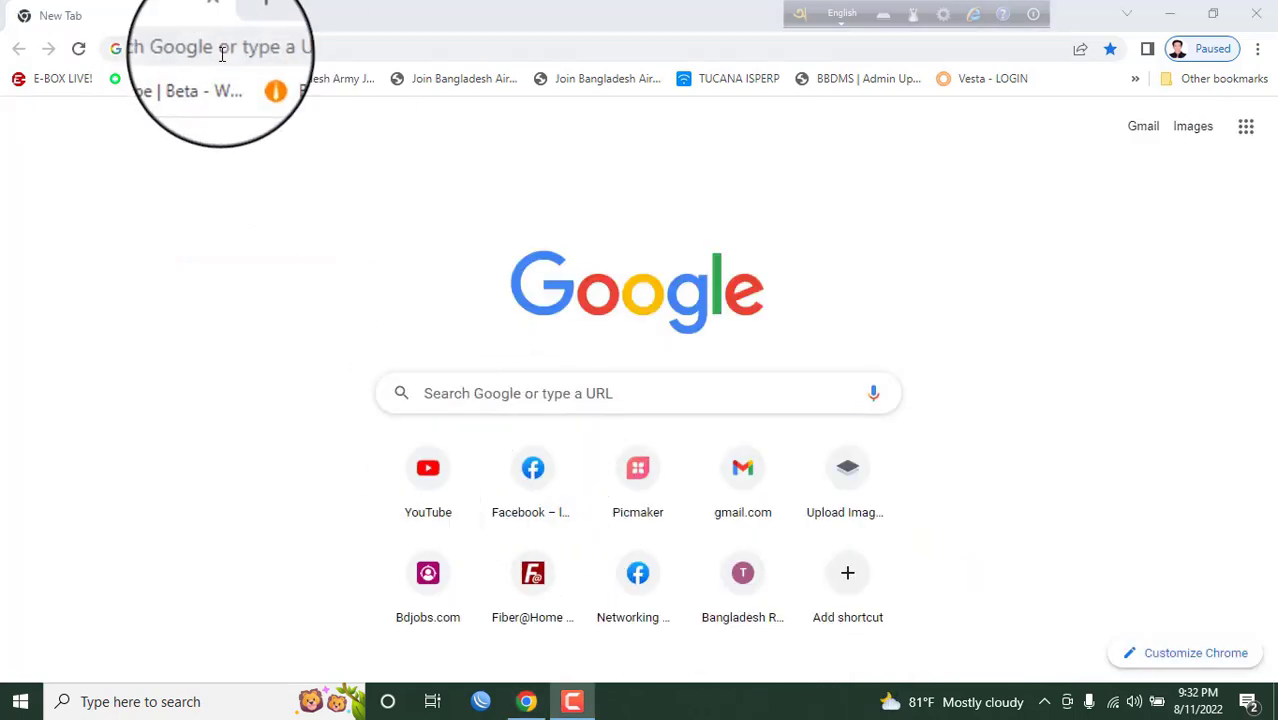
click(222, 52)
text(b)
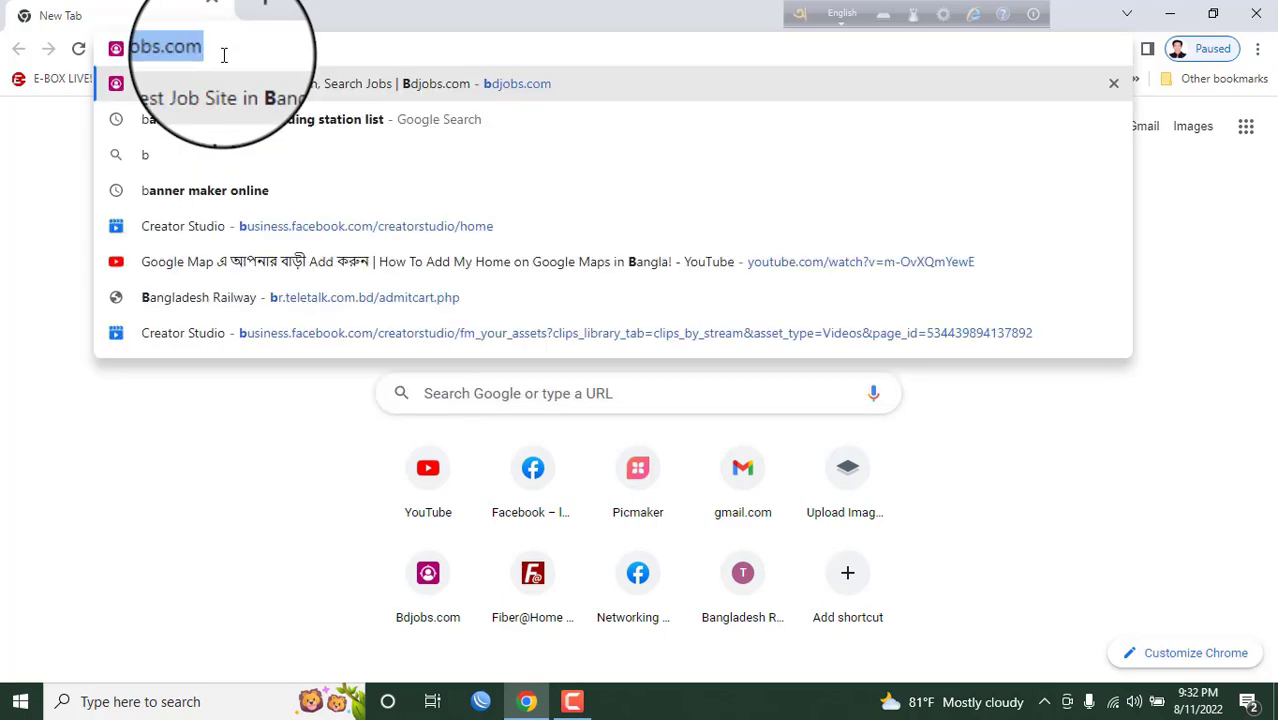
text(djobs)
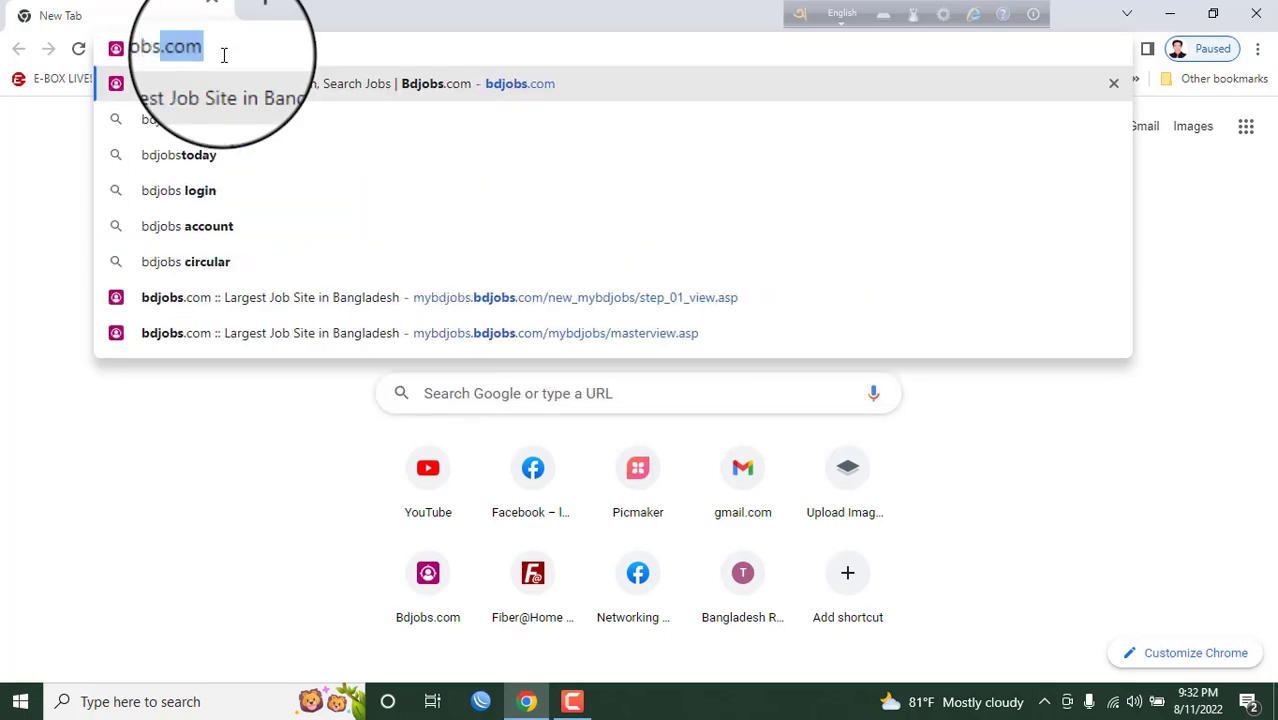
key(Return)
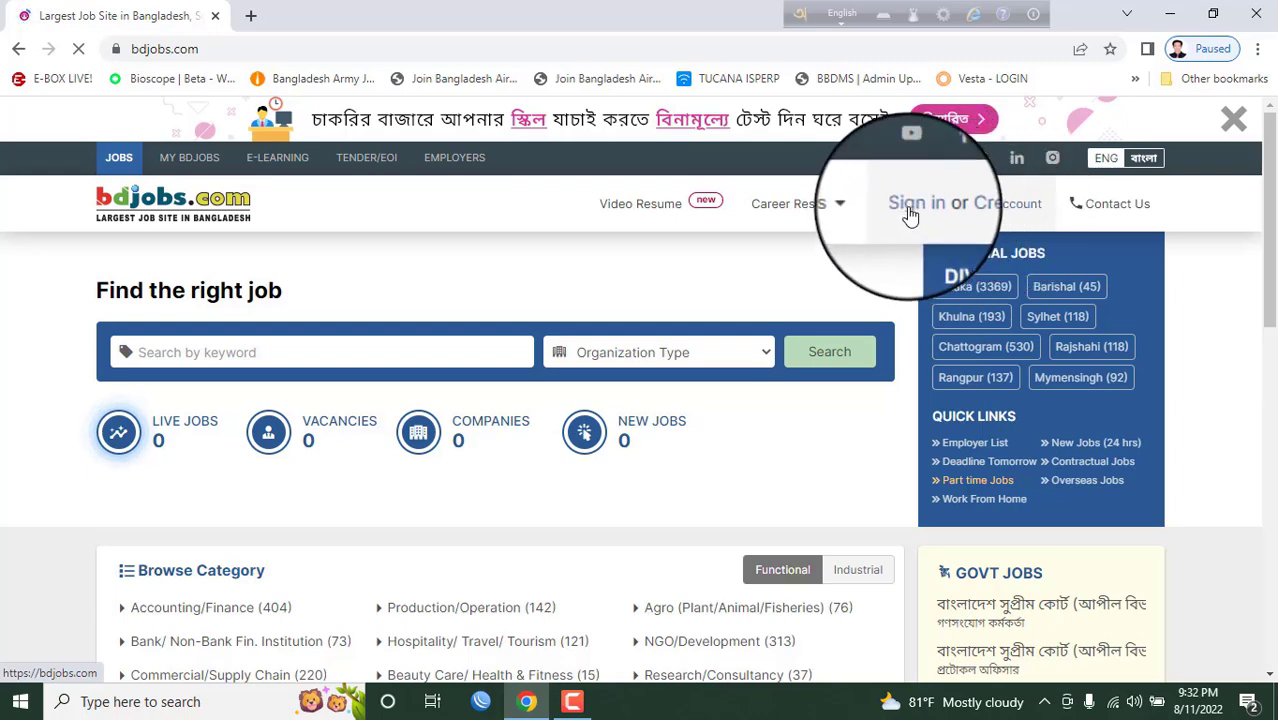
- Open the Create Account page from Sign in or Create Account and view the account categories
click(995, 211)
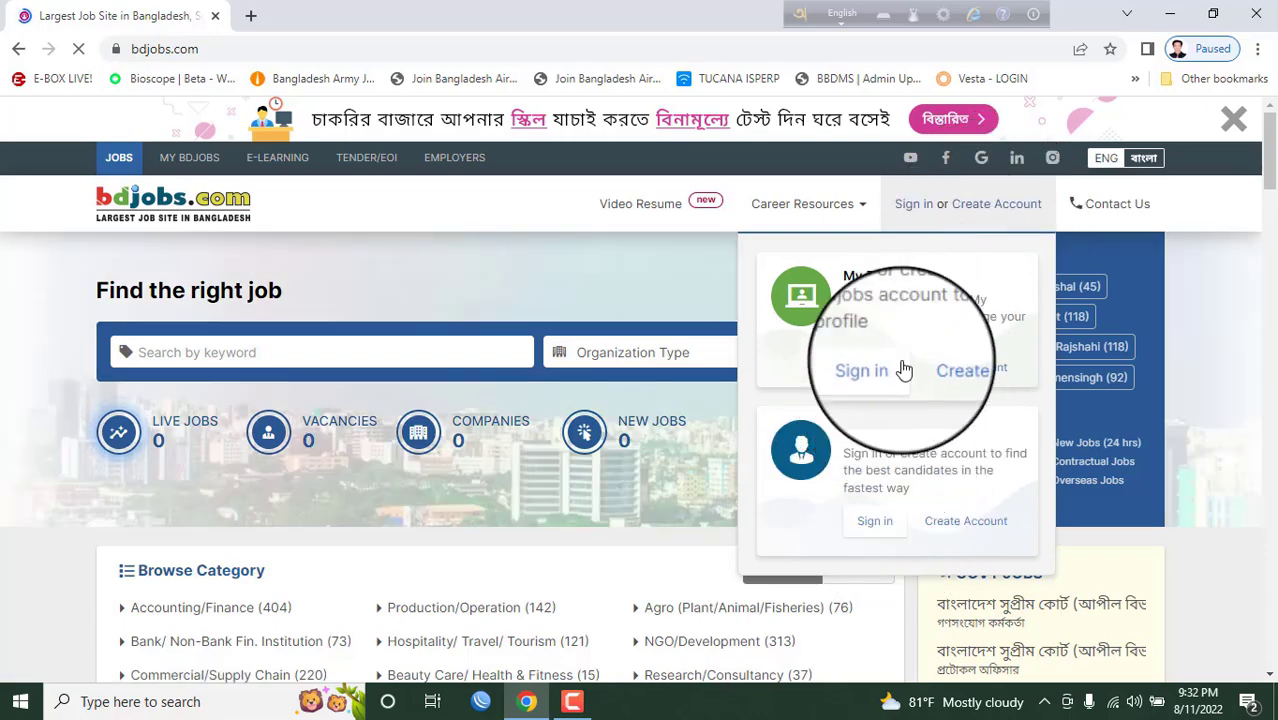
click(968, 376)
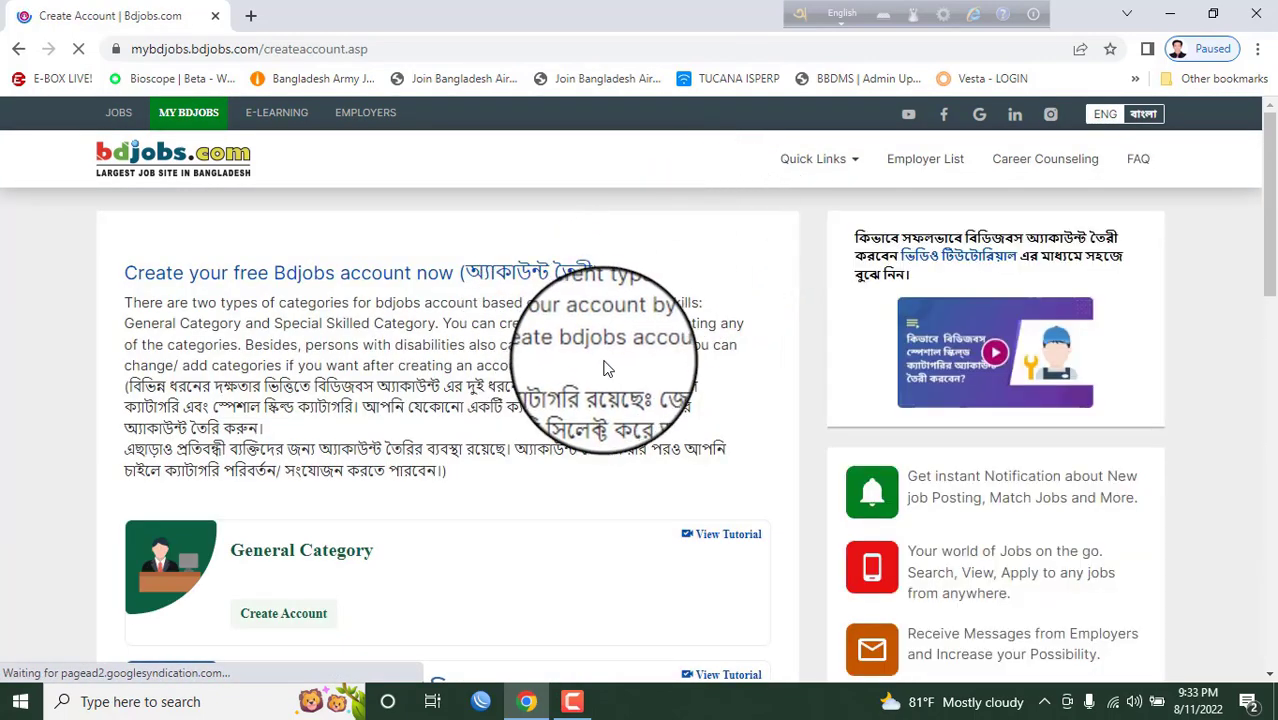
scroll(603, 369, down, 2)
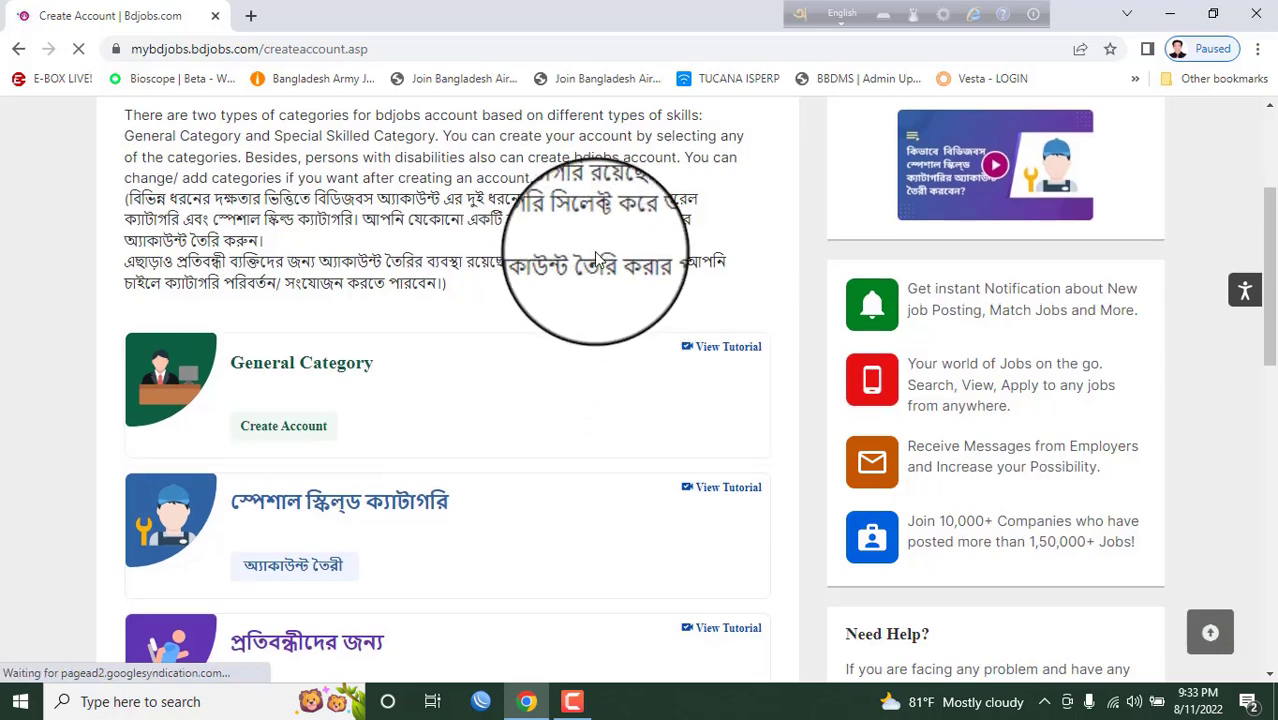
scroll(596, 258, down, 1)
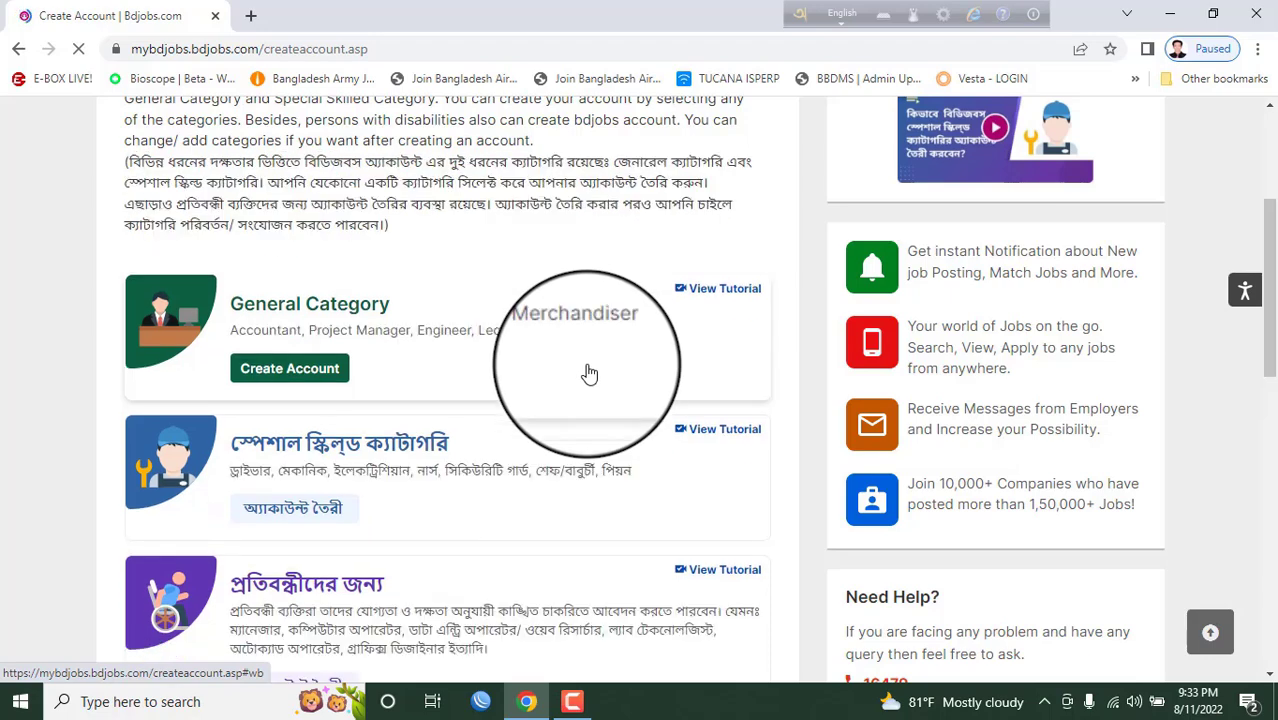
- Start a General Category account with the applicant's name, Male gender and IT/Telecommunication skill
click(315, 371)
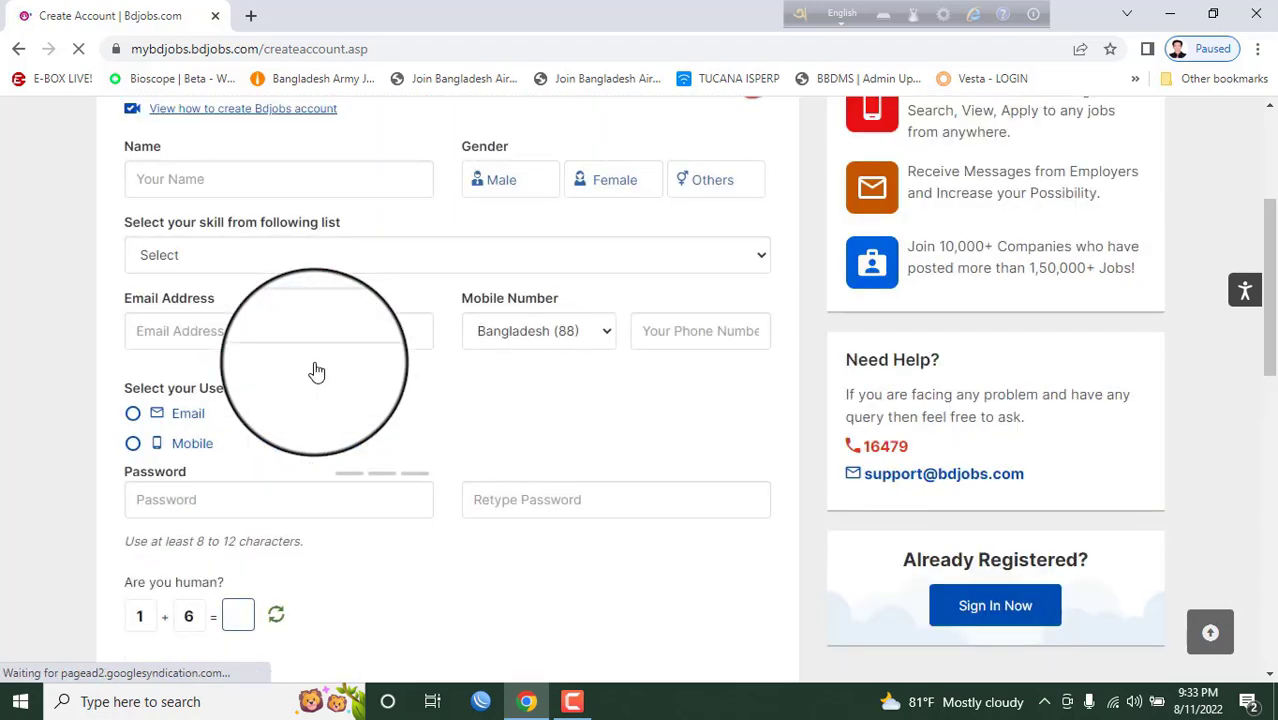
scroll(446, 306, up, 3)
scroll(446, 313, down, 2)
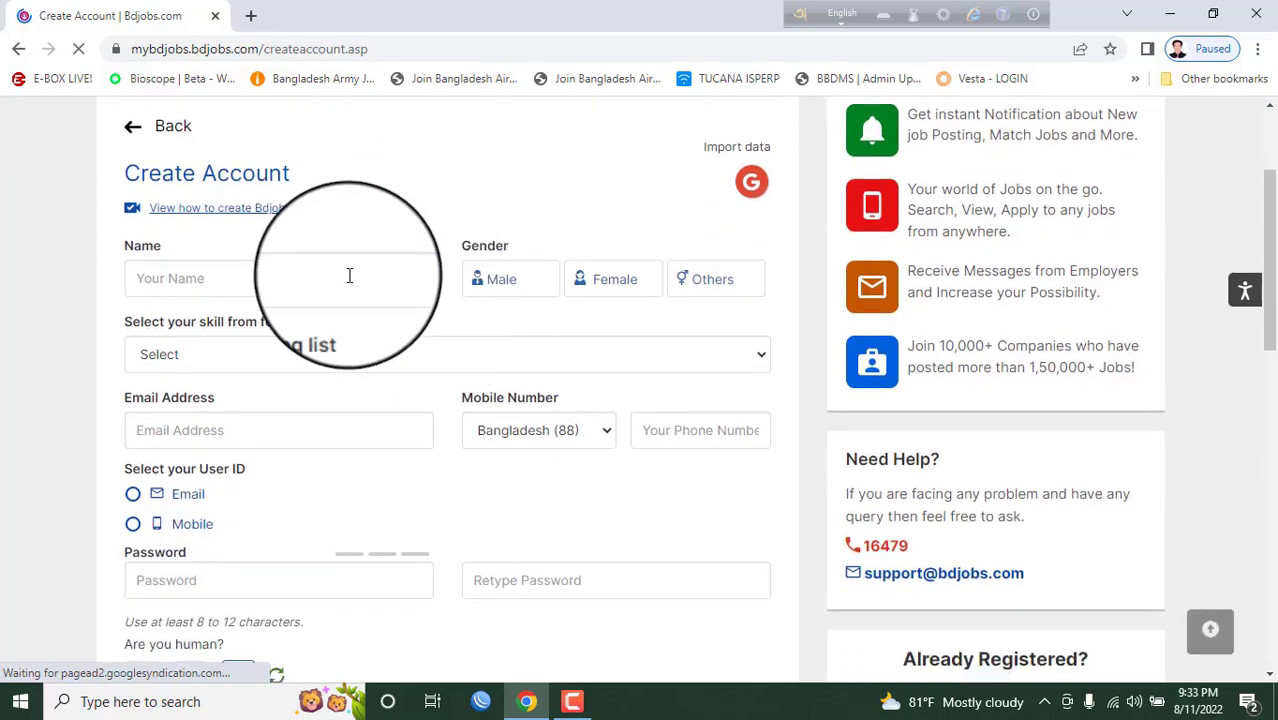
click(263, 280)
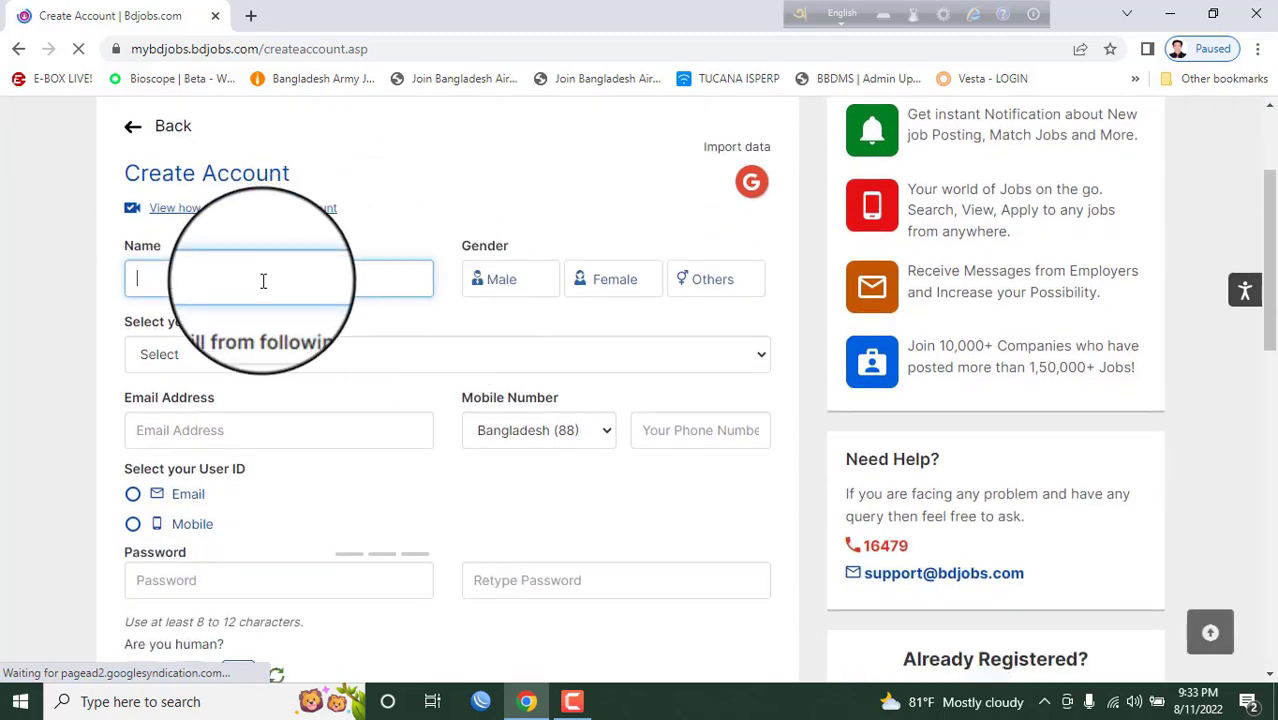
text(ha)
key(BackSpace)
key(BackSpace)
text(Hasib)
click(519, 281)
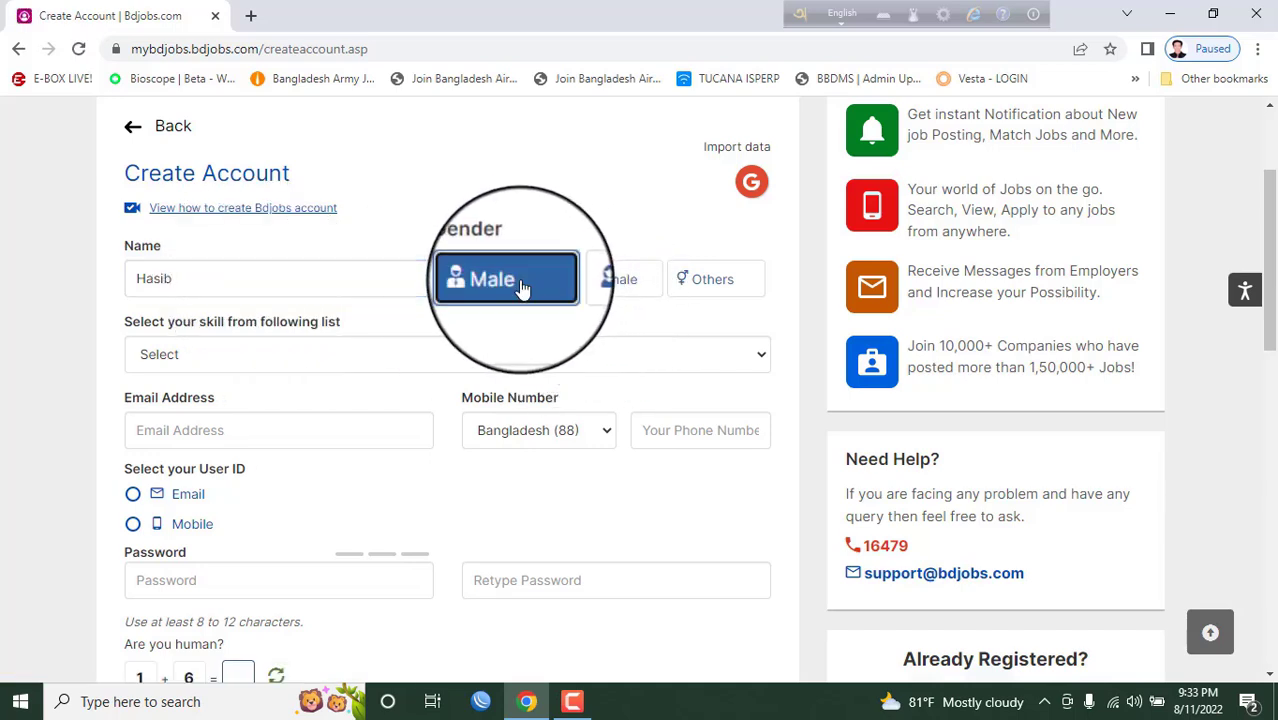
click(221, 366)
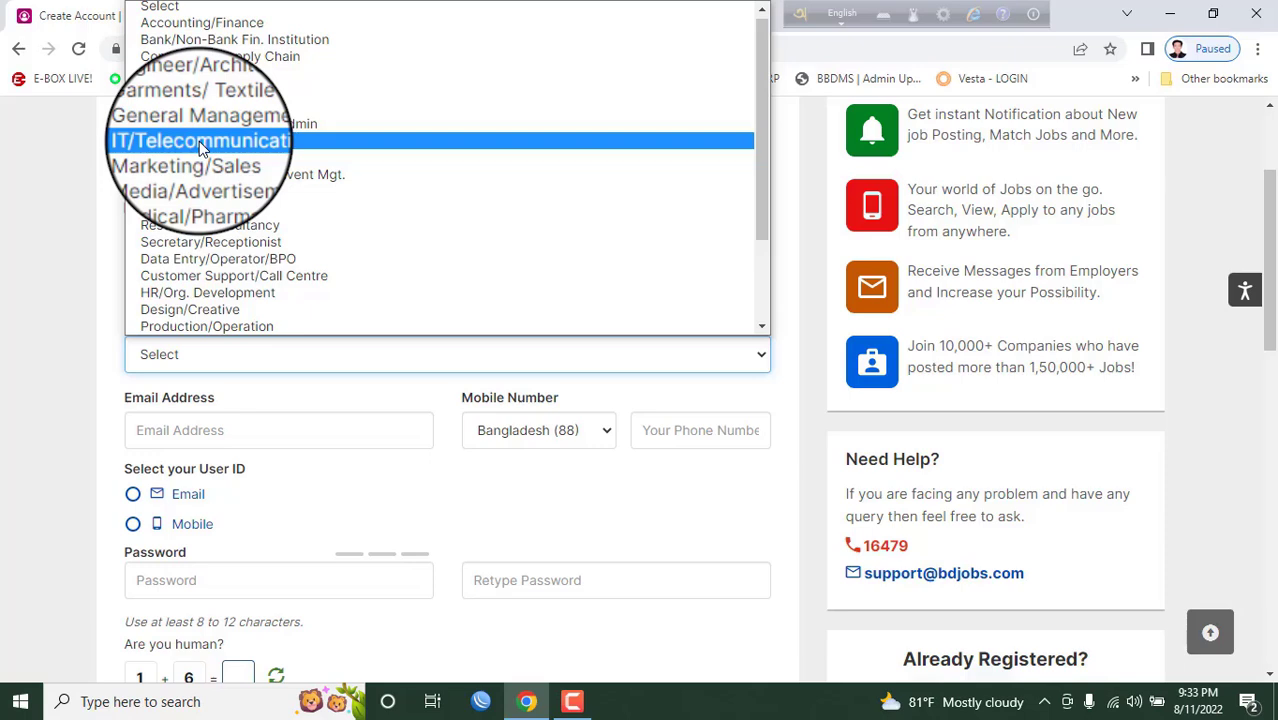
click(199, 141)
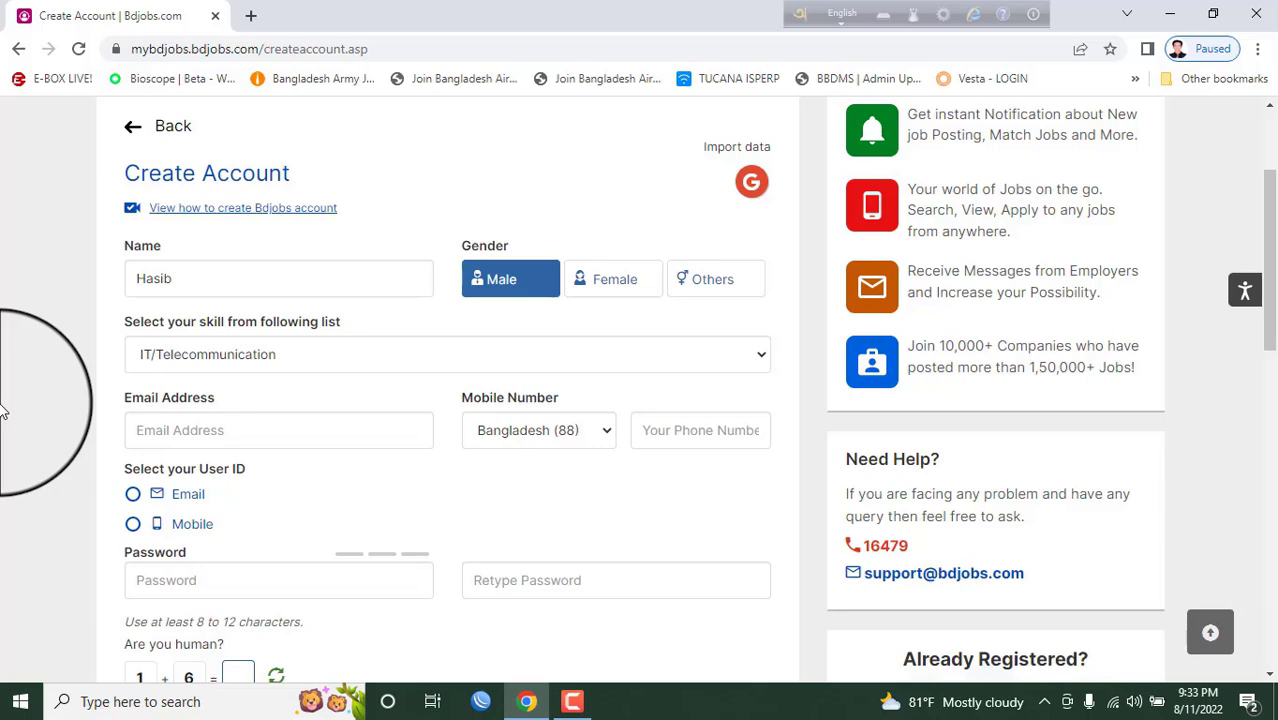
- Fill in the applicant's e-mail address and mobile number
click(185, 432)
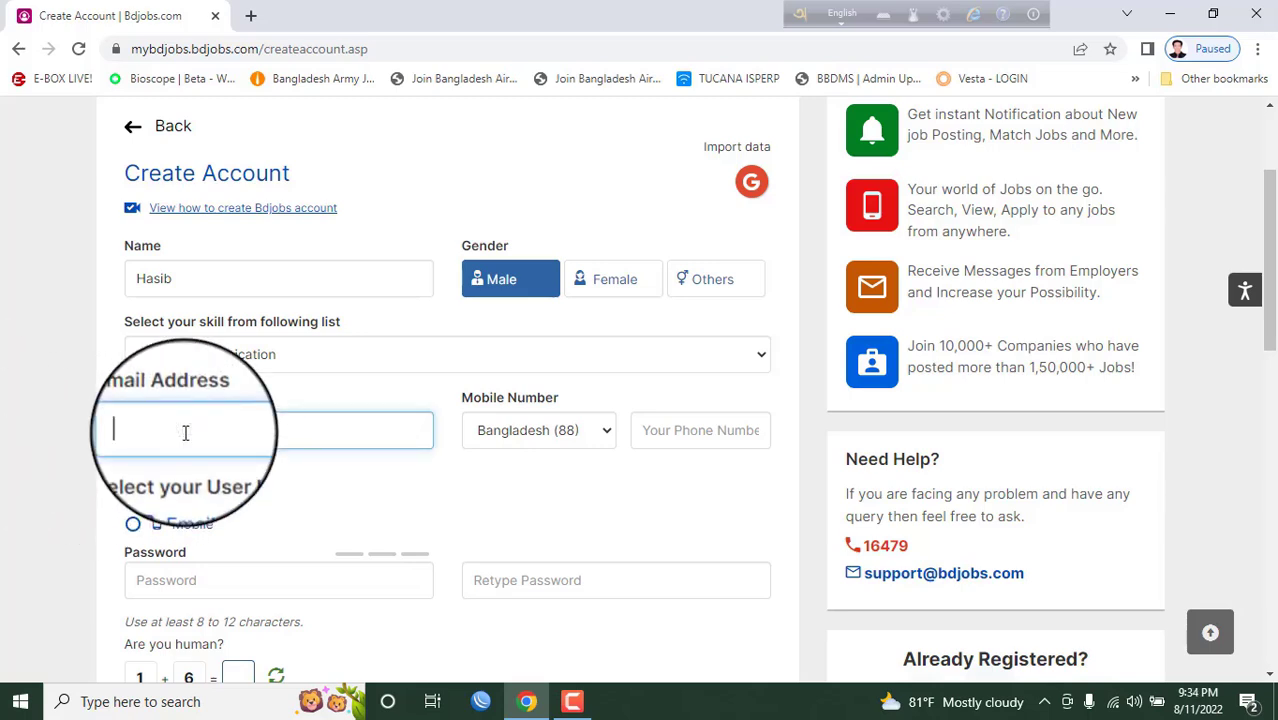
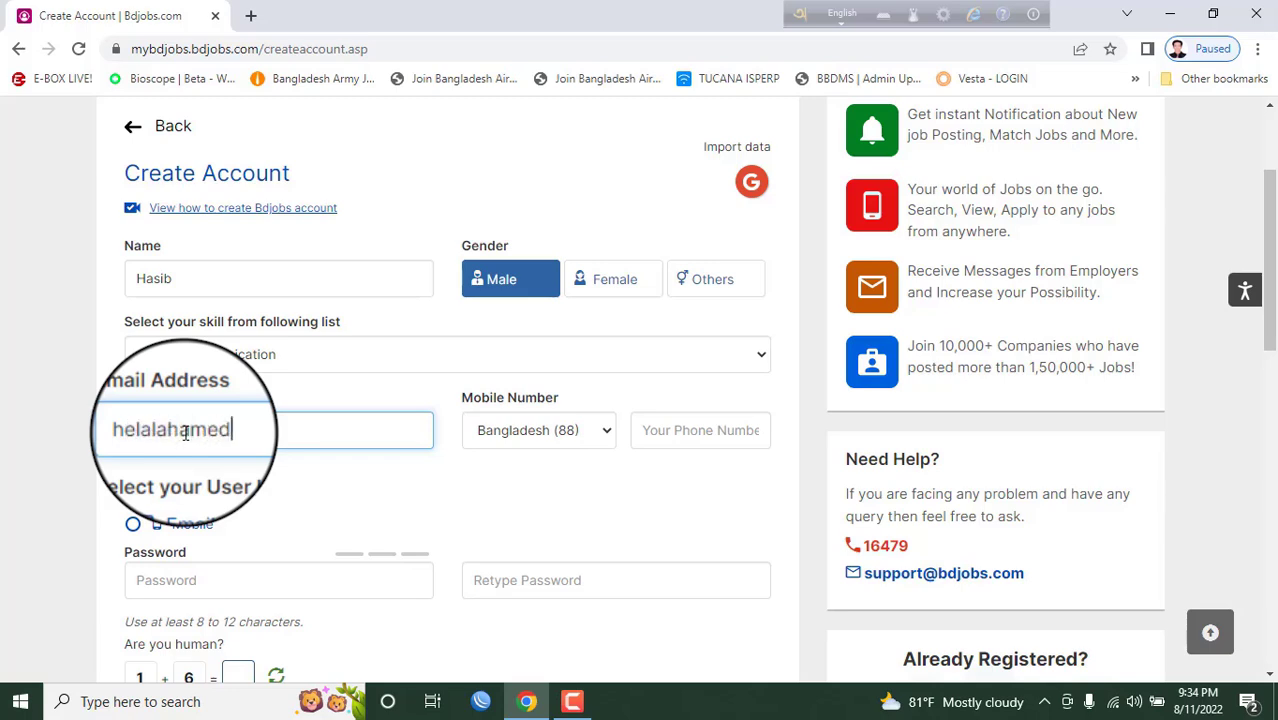
click(699, 432)
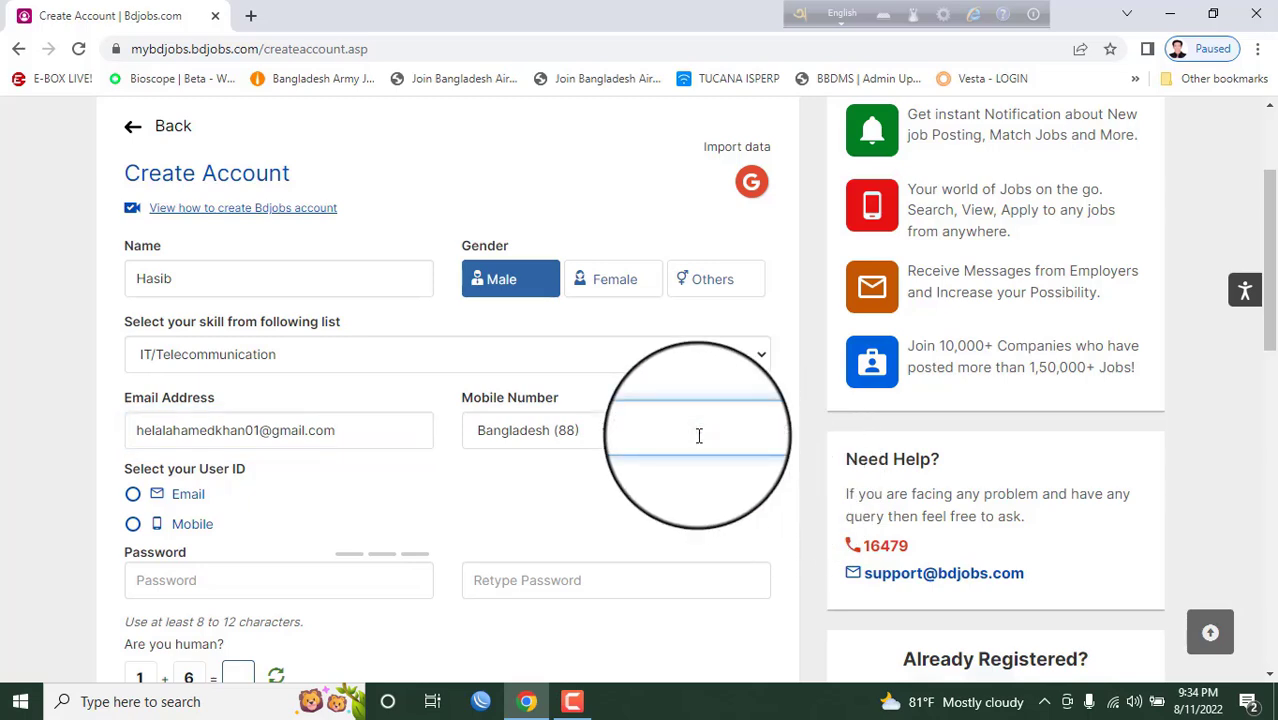
scroll(29, 444, down, 1)
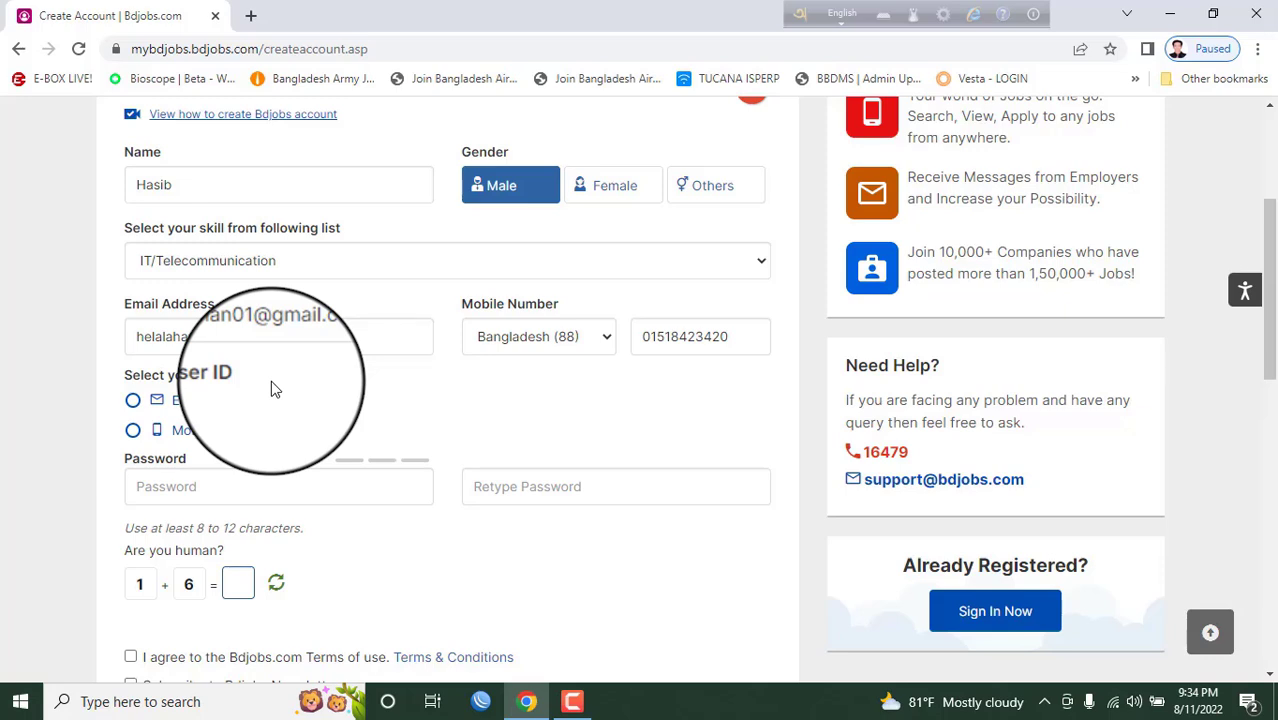
- Use the e-mail as User ID and enter and confirm the account password
click(133, 401)
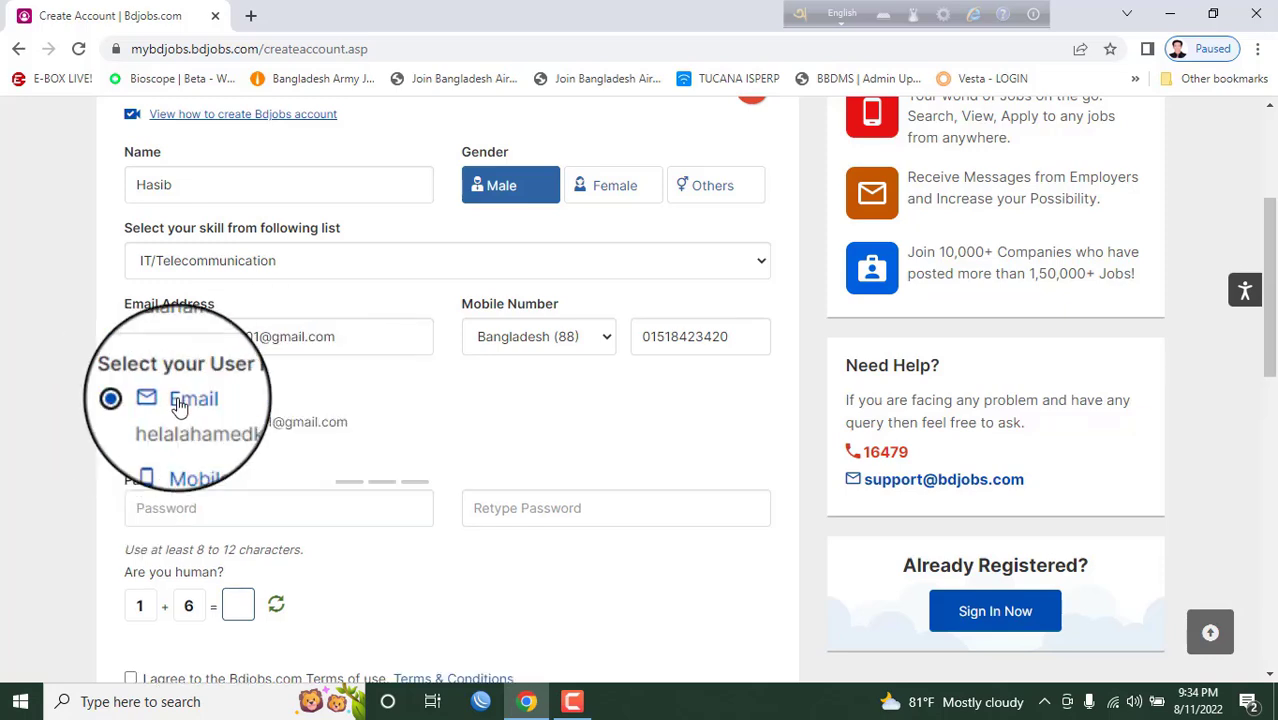
scroll(392, 412, down, 1)
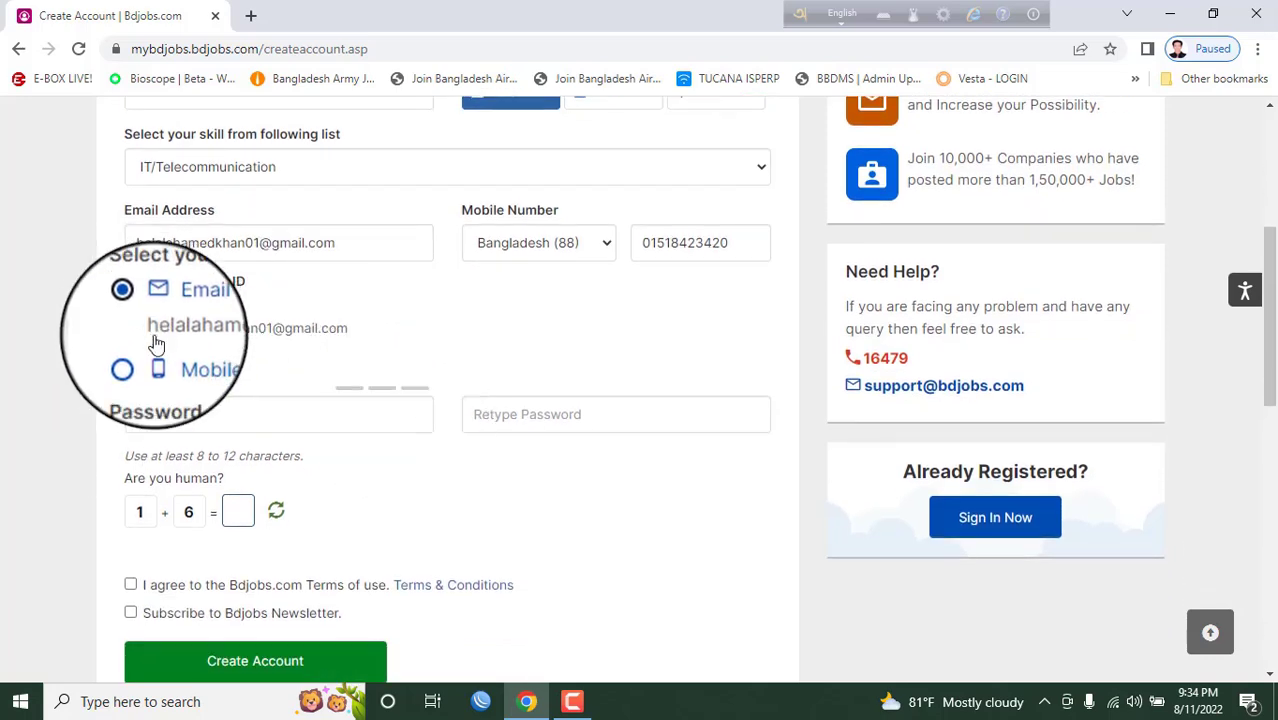
click(202, 414)
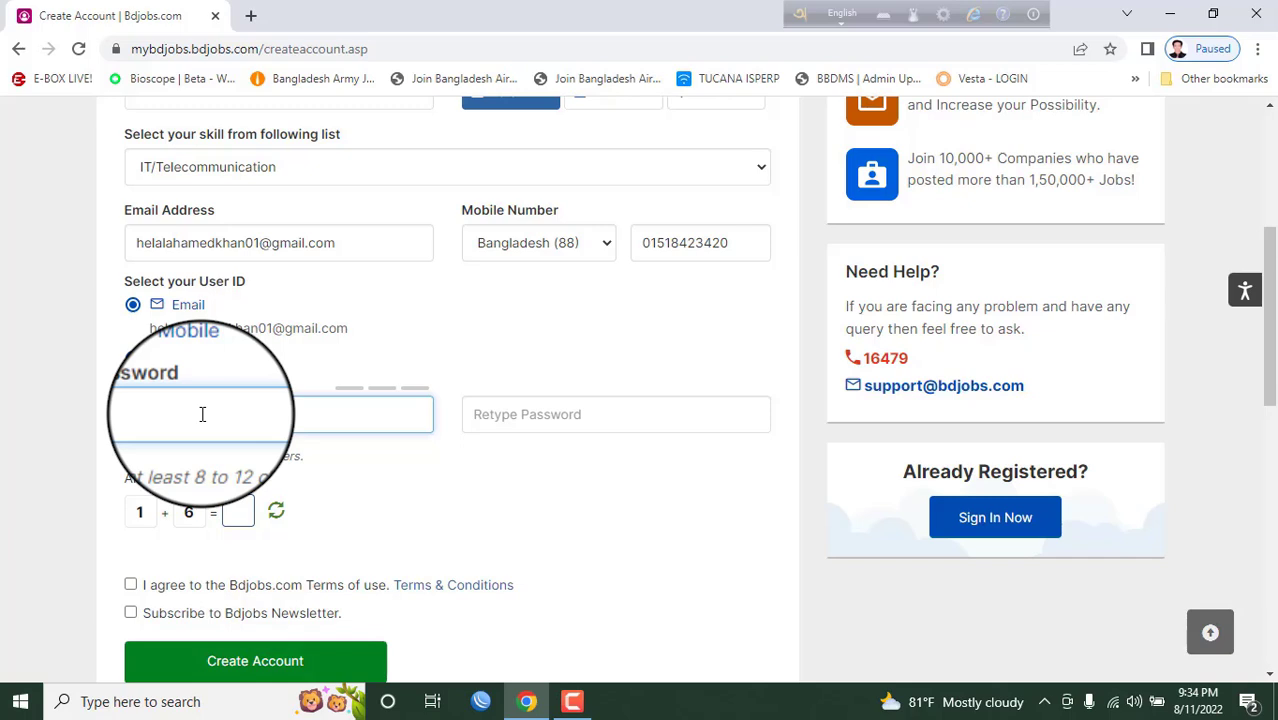
text(•)
click(526, 415)
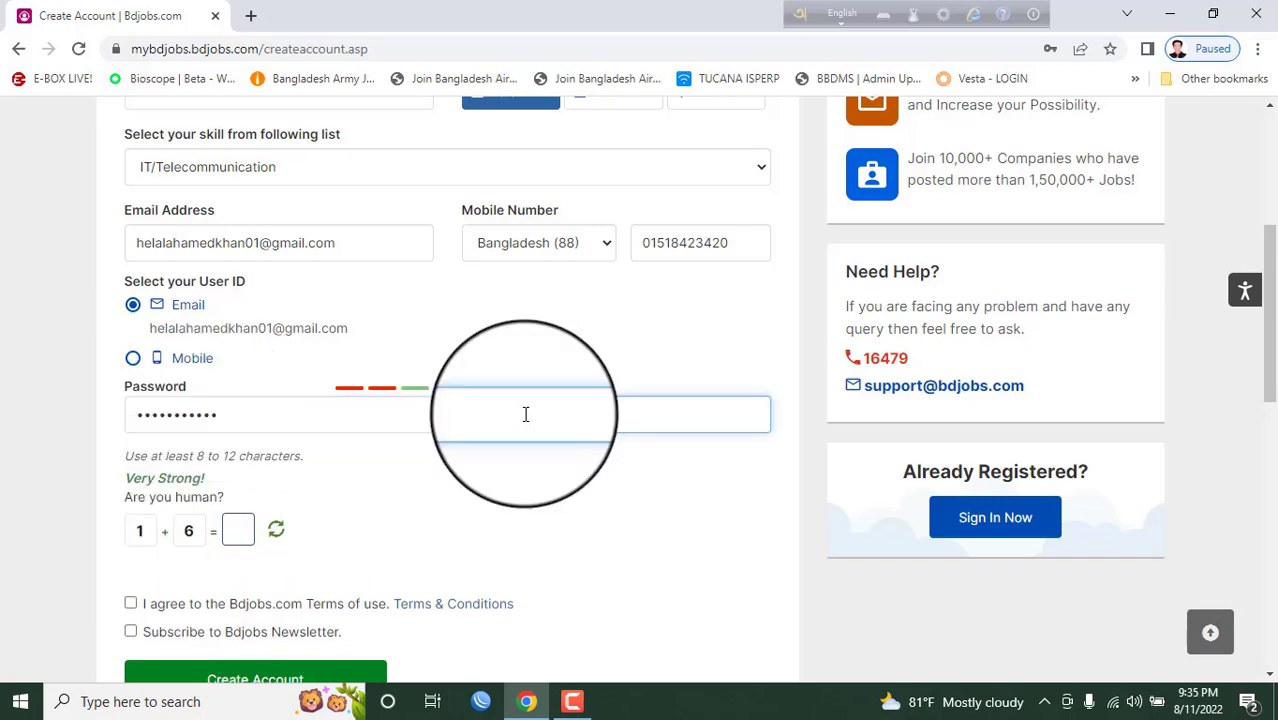
text(••••••••)
text(••)
click(588, 491)
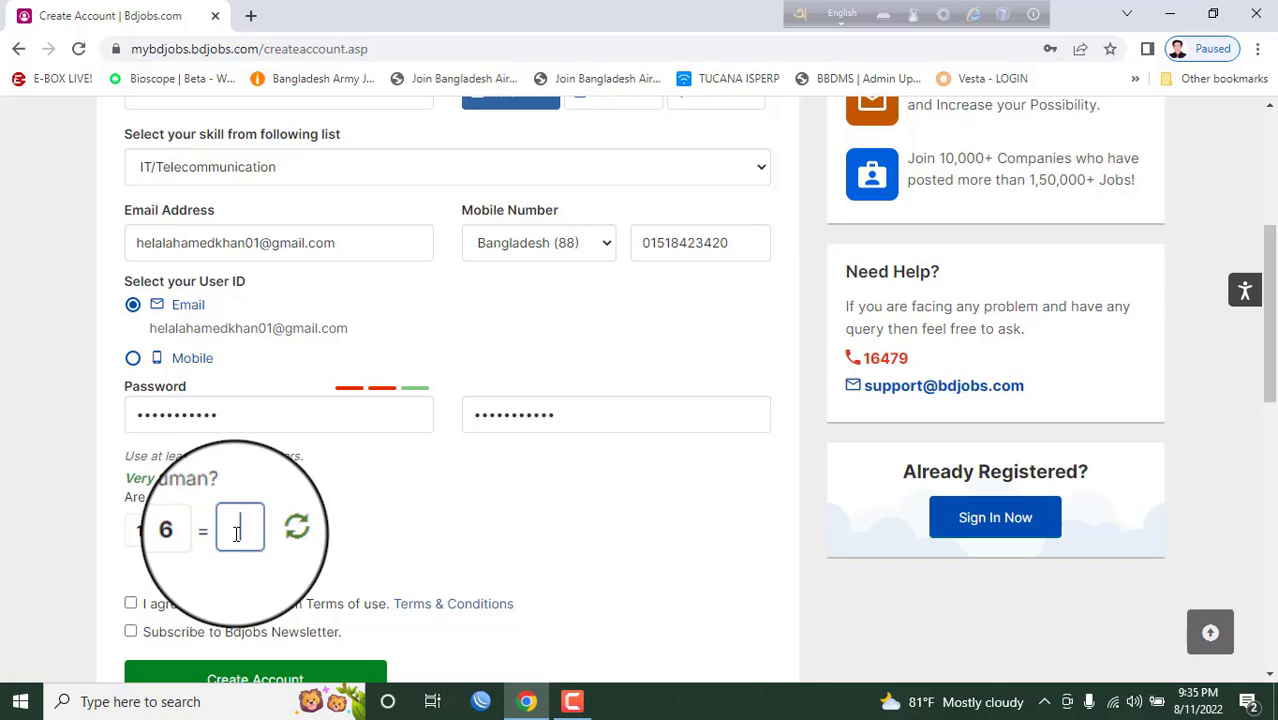
text(7)
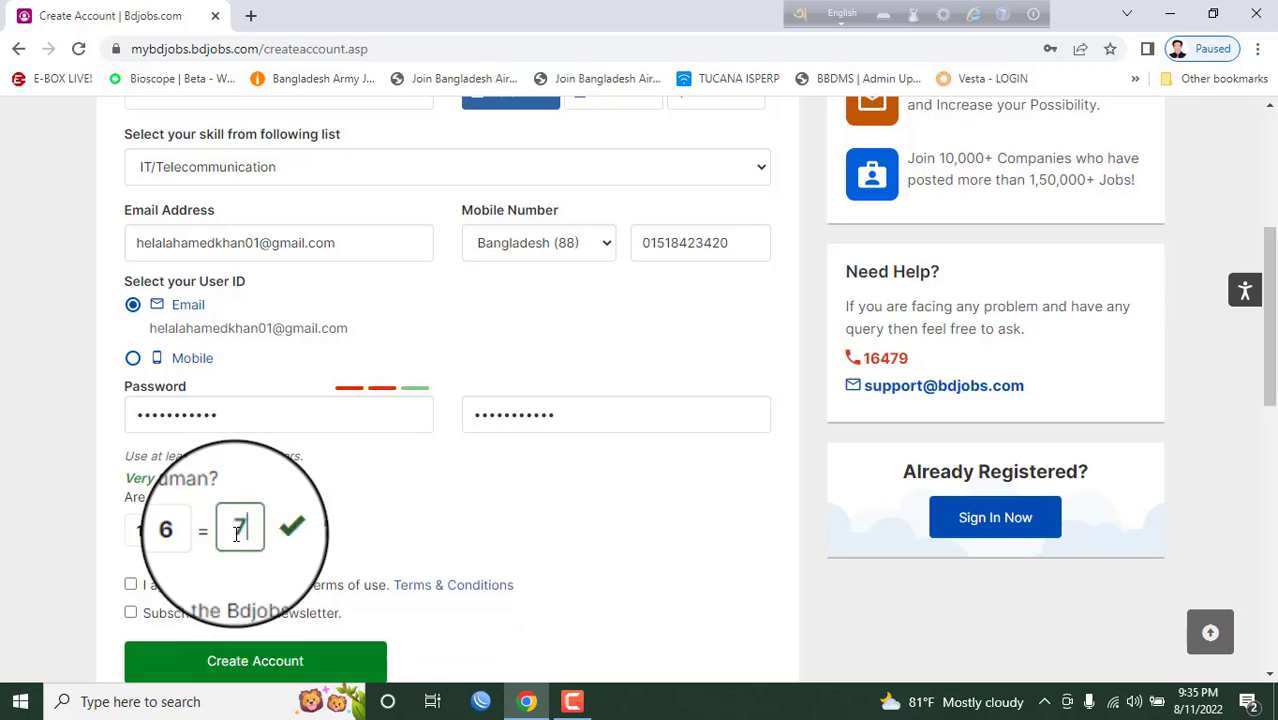
- Accept the Terms of use, subscribe to the newsletter and create the account
scroll(20, 530, down, 2)
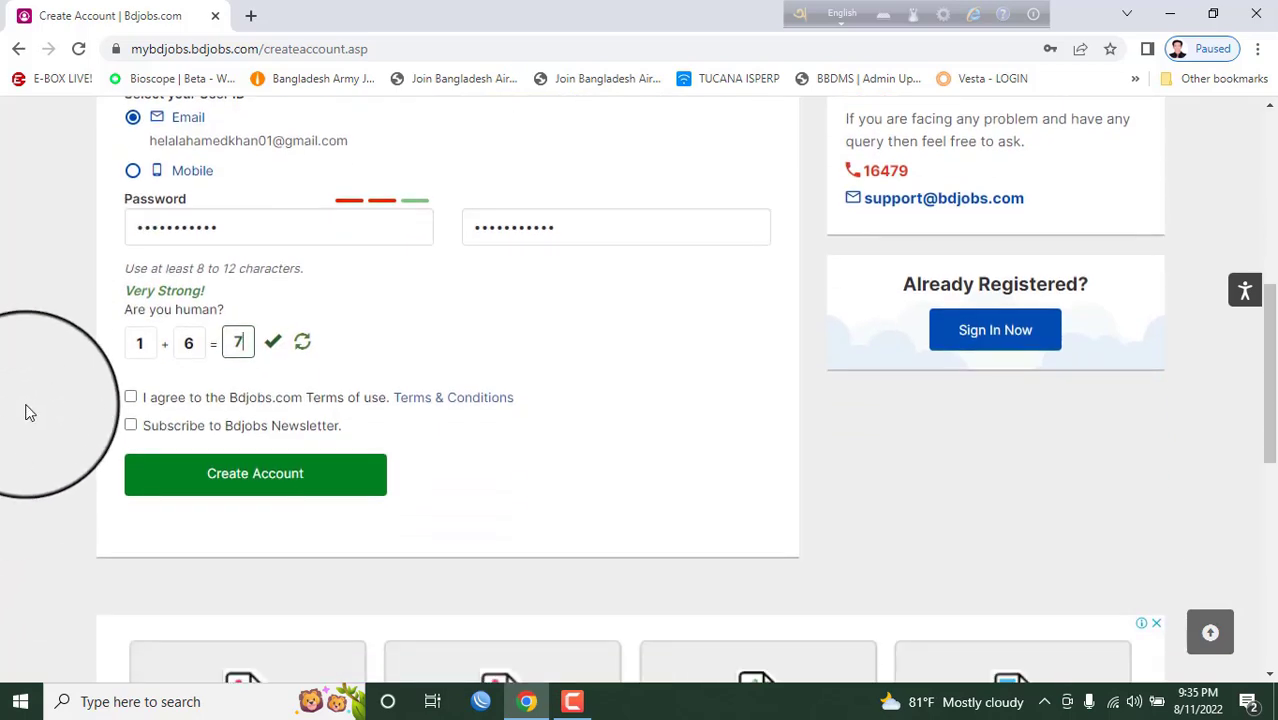
click(131, 397)
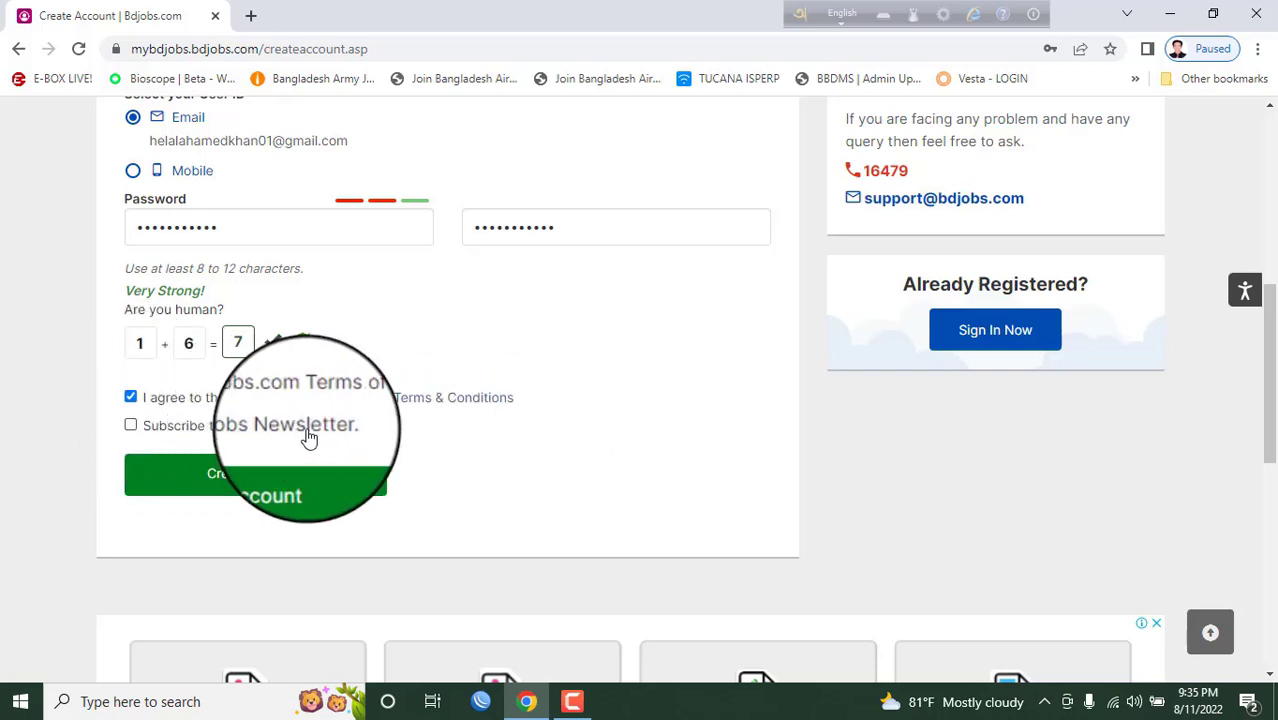
click(131, 428)
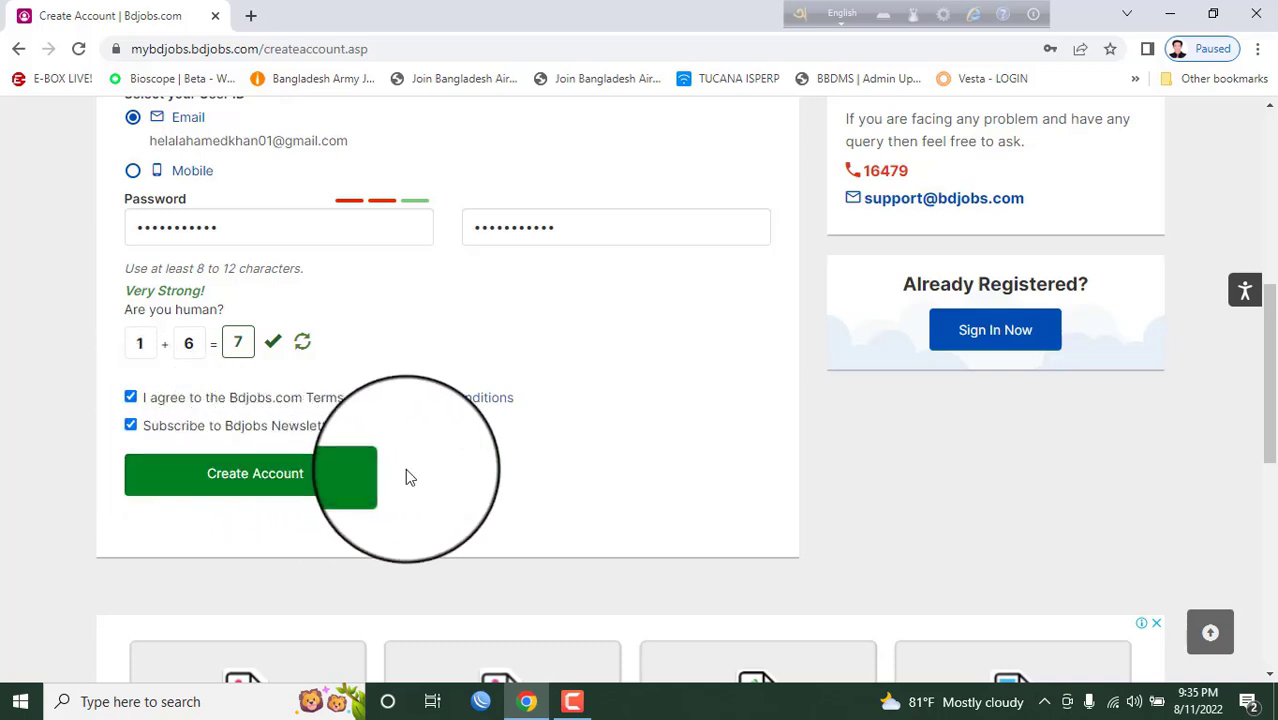
click(293, 485)
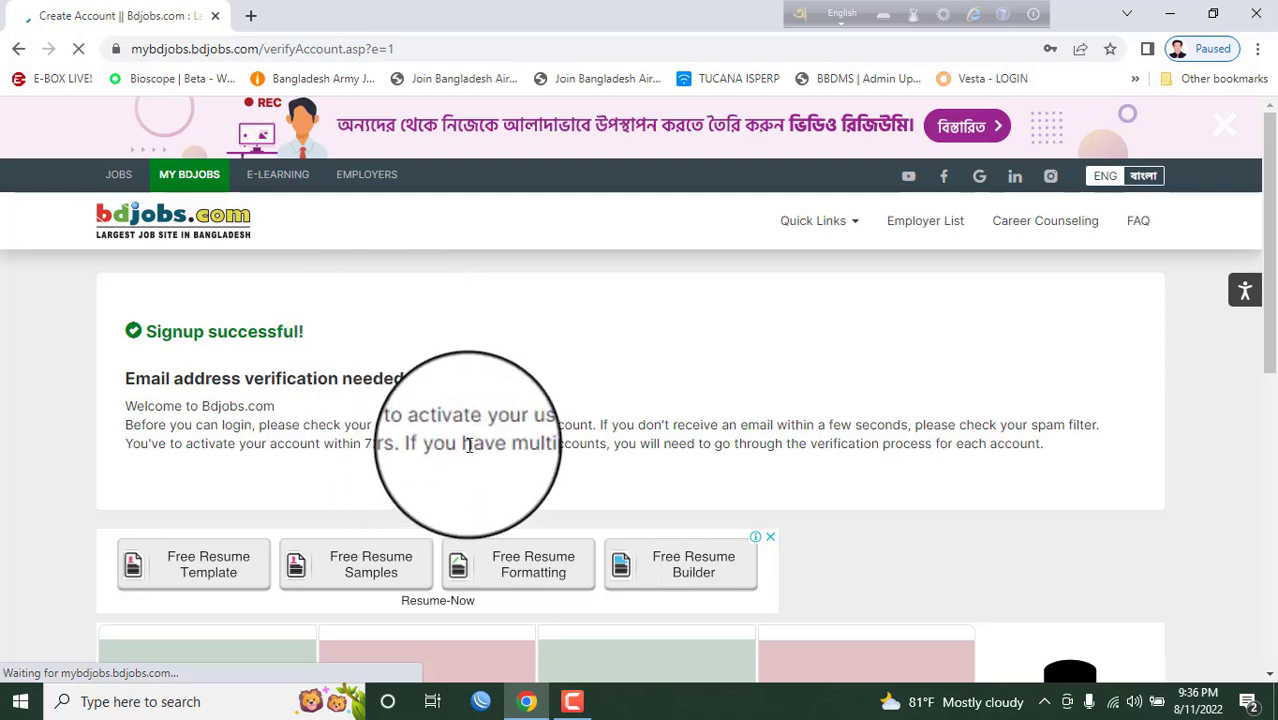
- Sign into Gmail in a new tab with the account password to reach the inbox
click(251, 15)
click(270, 45)
key(Up)
key(Up)
key(Down)
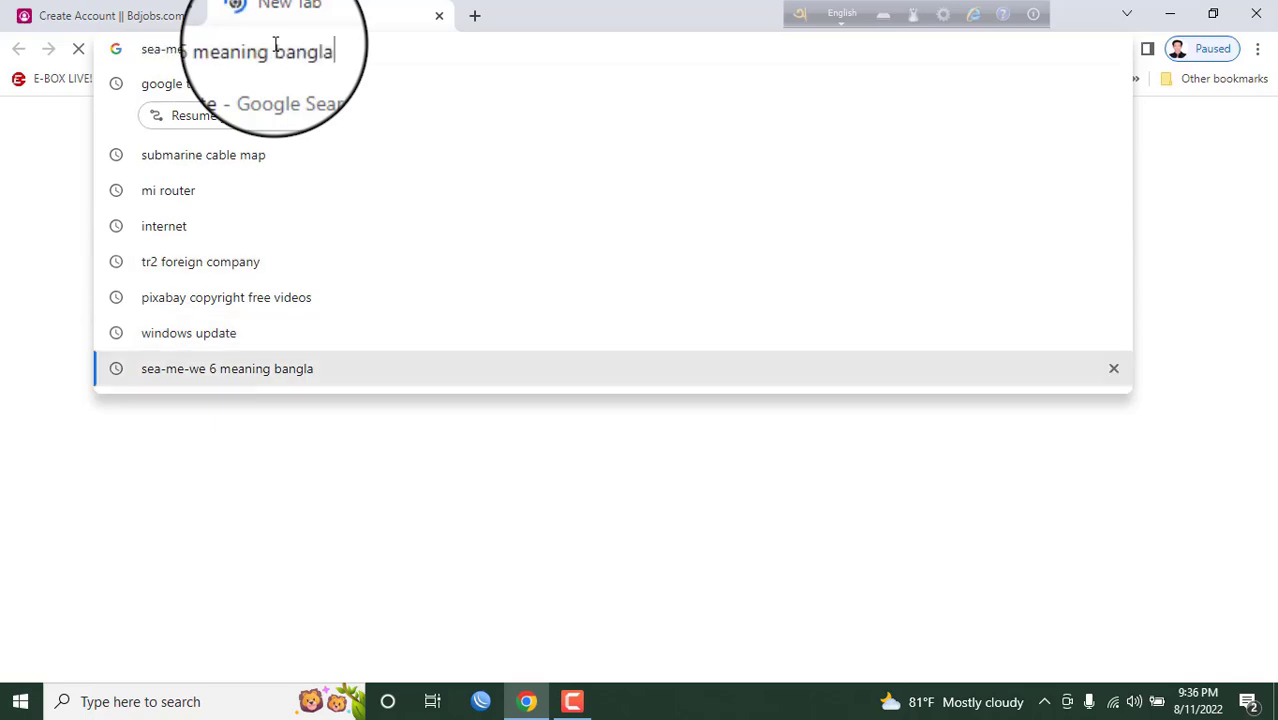
key(Up)
key(Down)
key(Down)
key(Down)
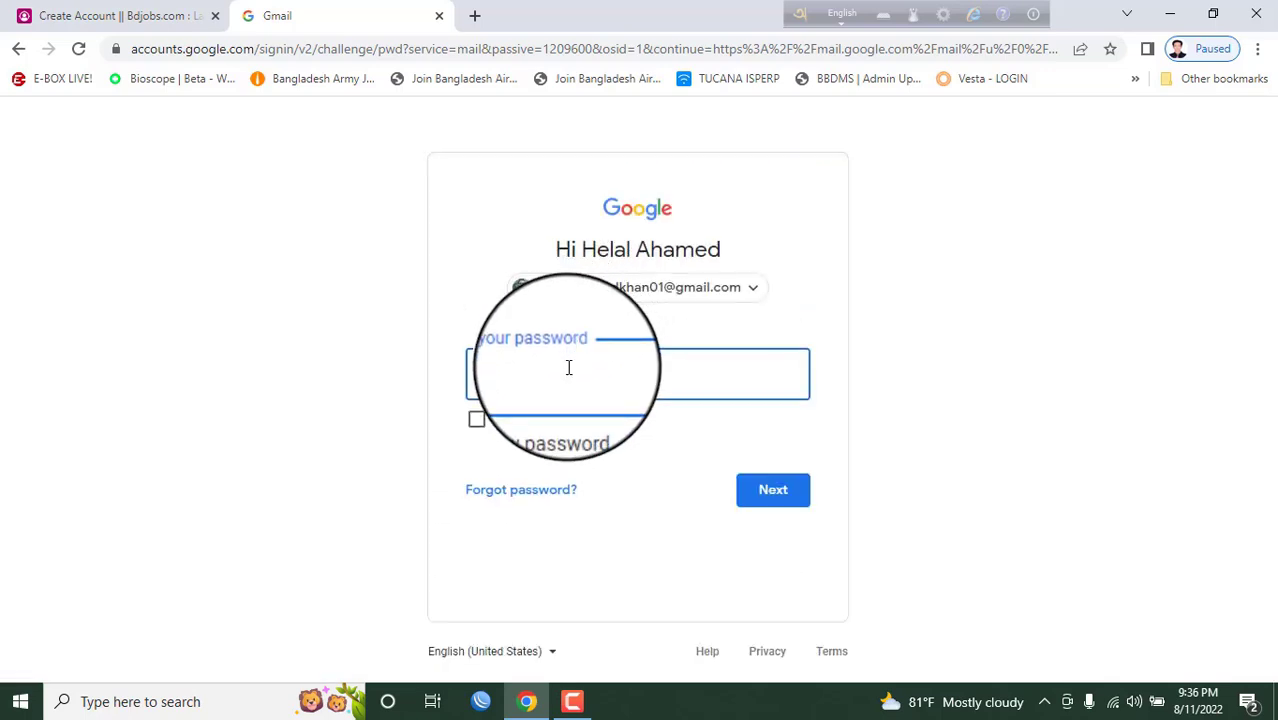
text(•••••••••••)
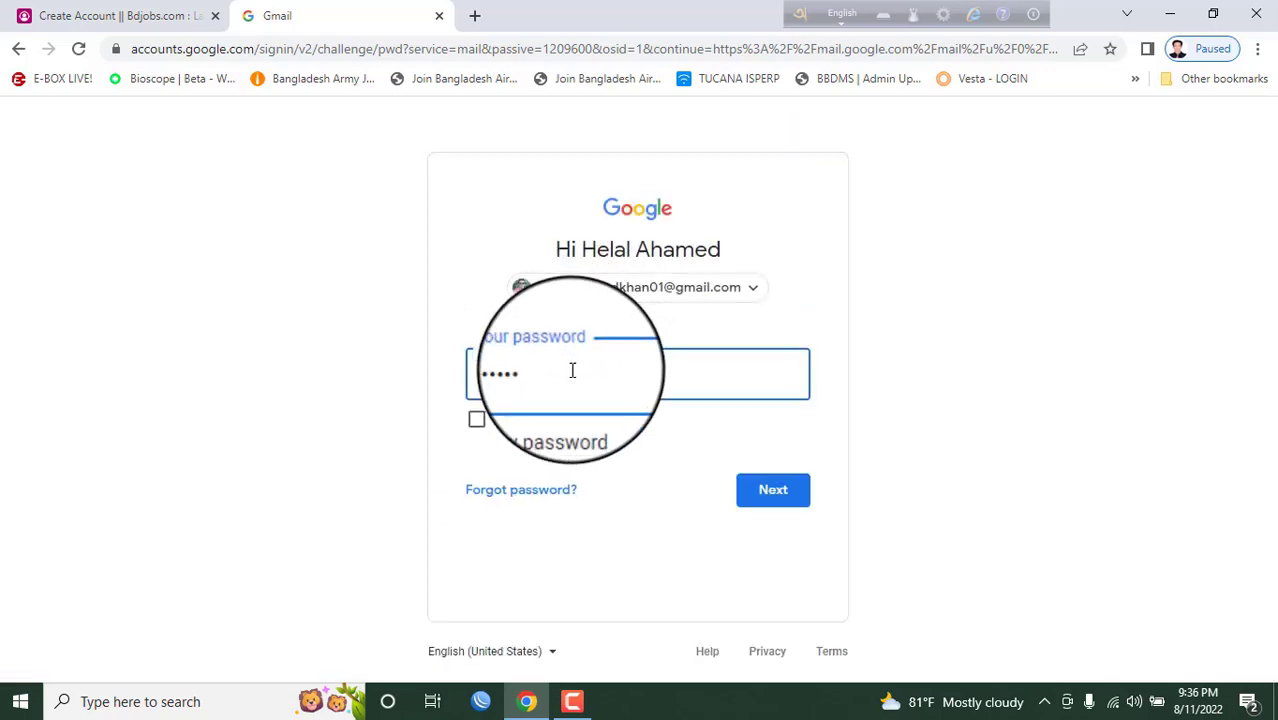
click(772, 490)
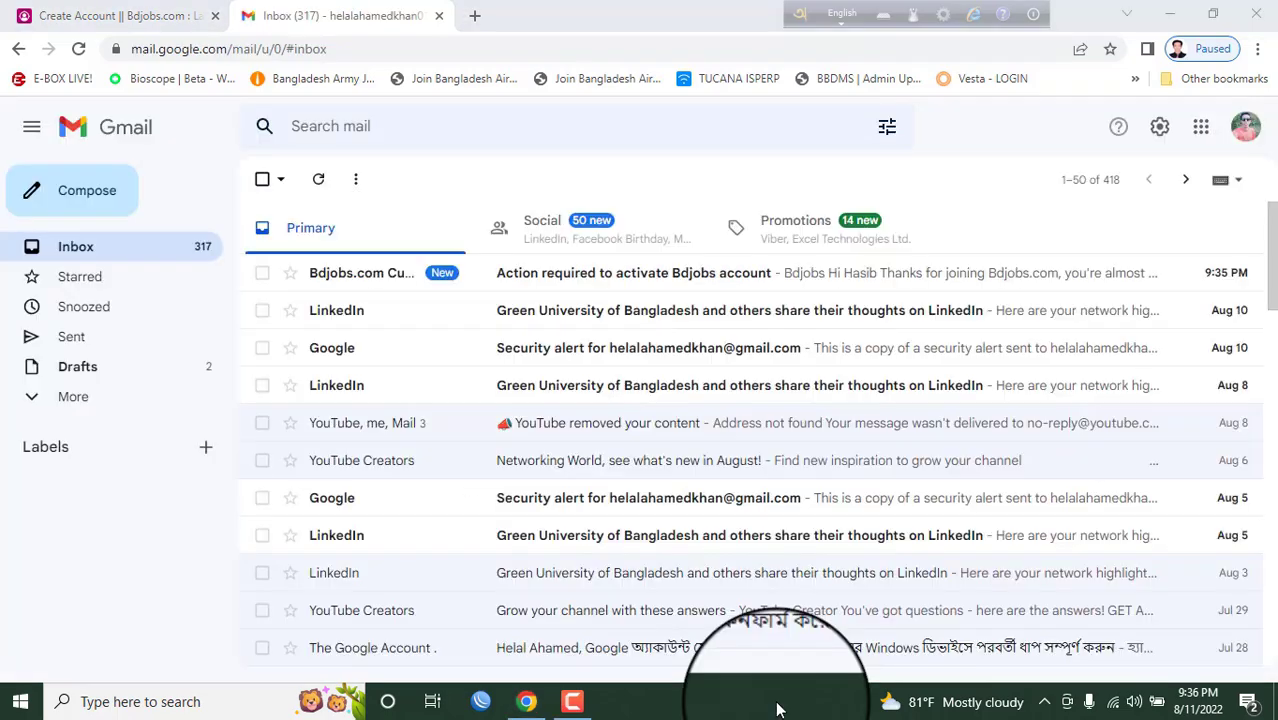
- Open the 'Action required to activate Bdjobs account' email and follow its validation link
click(469, 286)
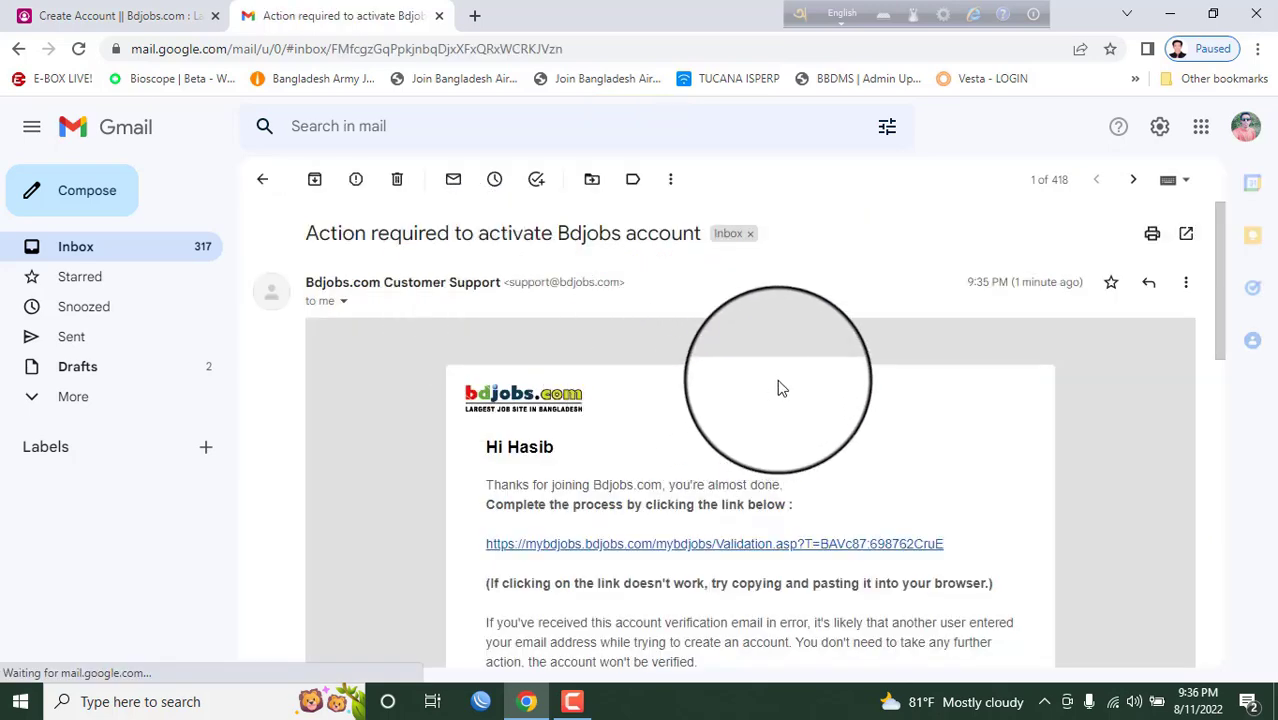
scroll(785, 378, down, 1)
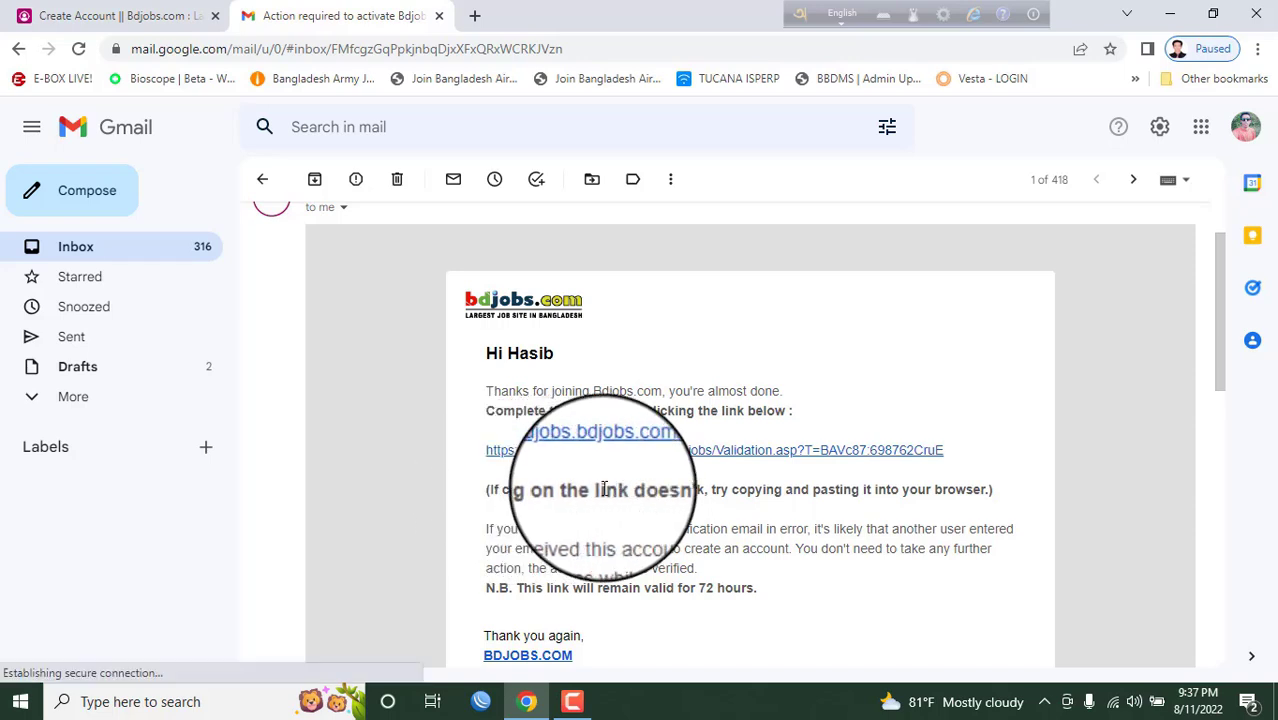
scroll(651, 488, down, 1)
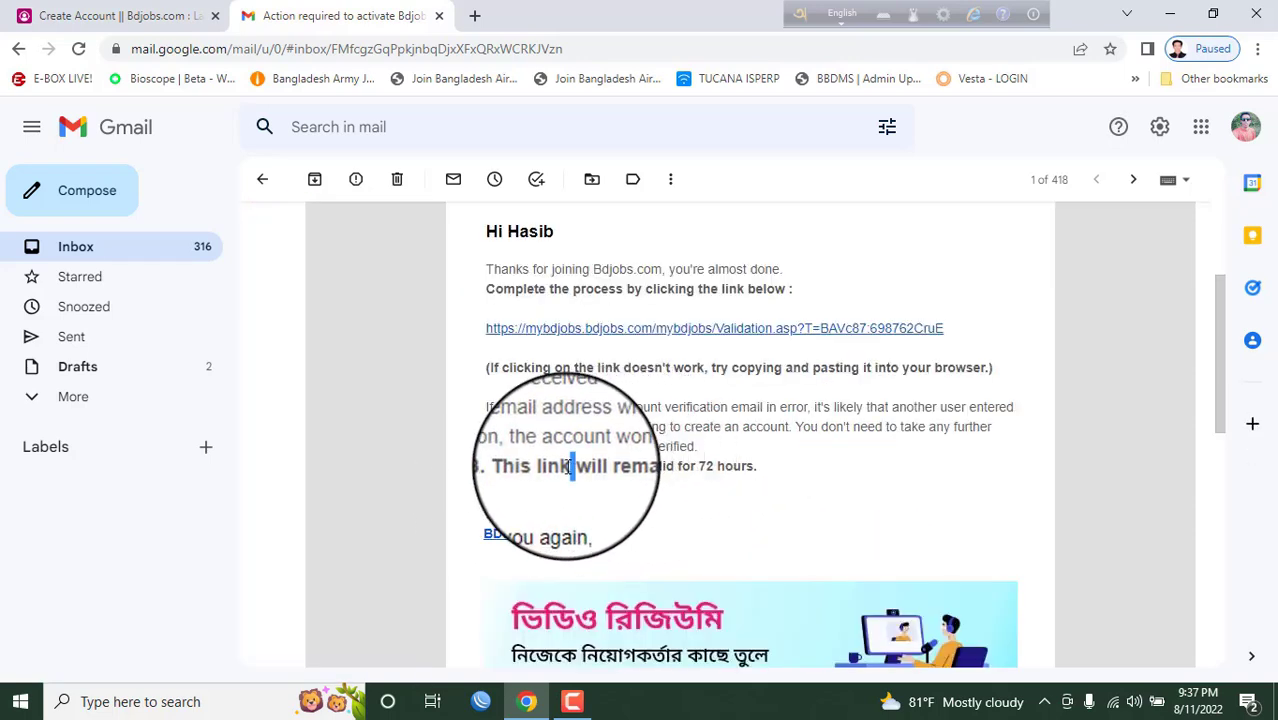
scroll(790, 410, up, 1)
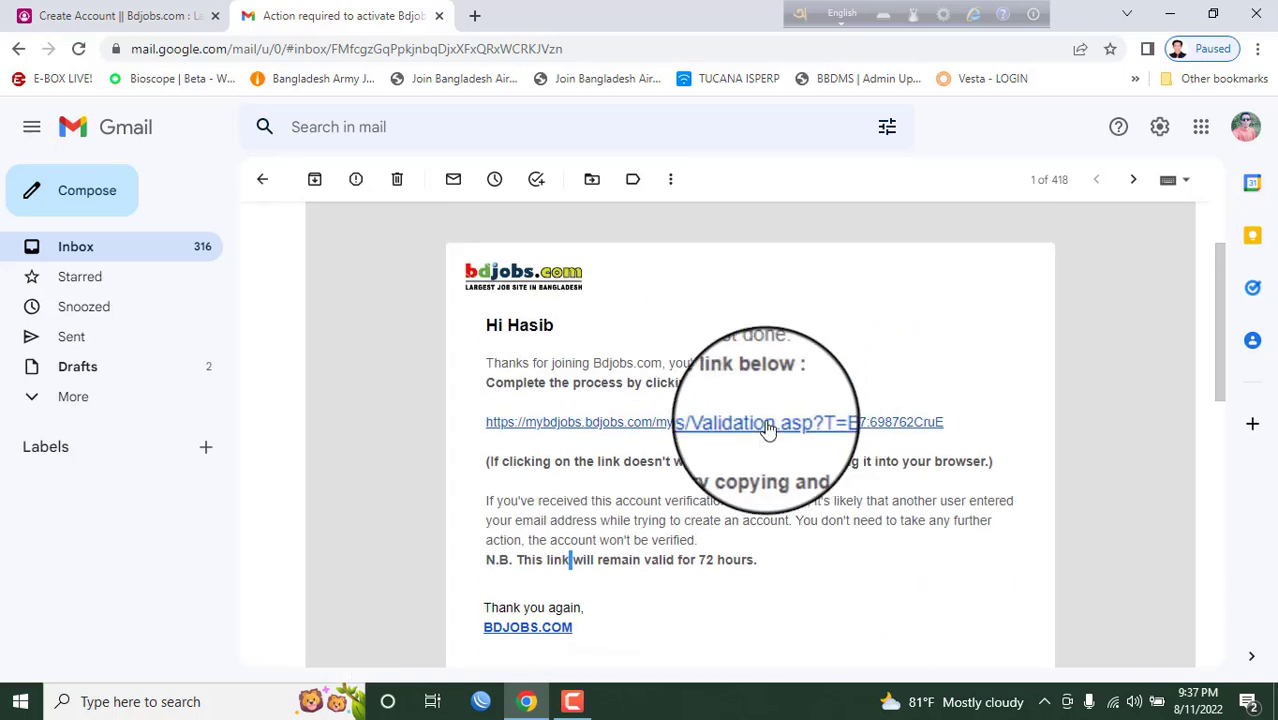
click(770, 432)
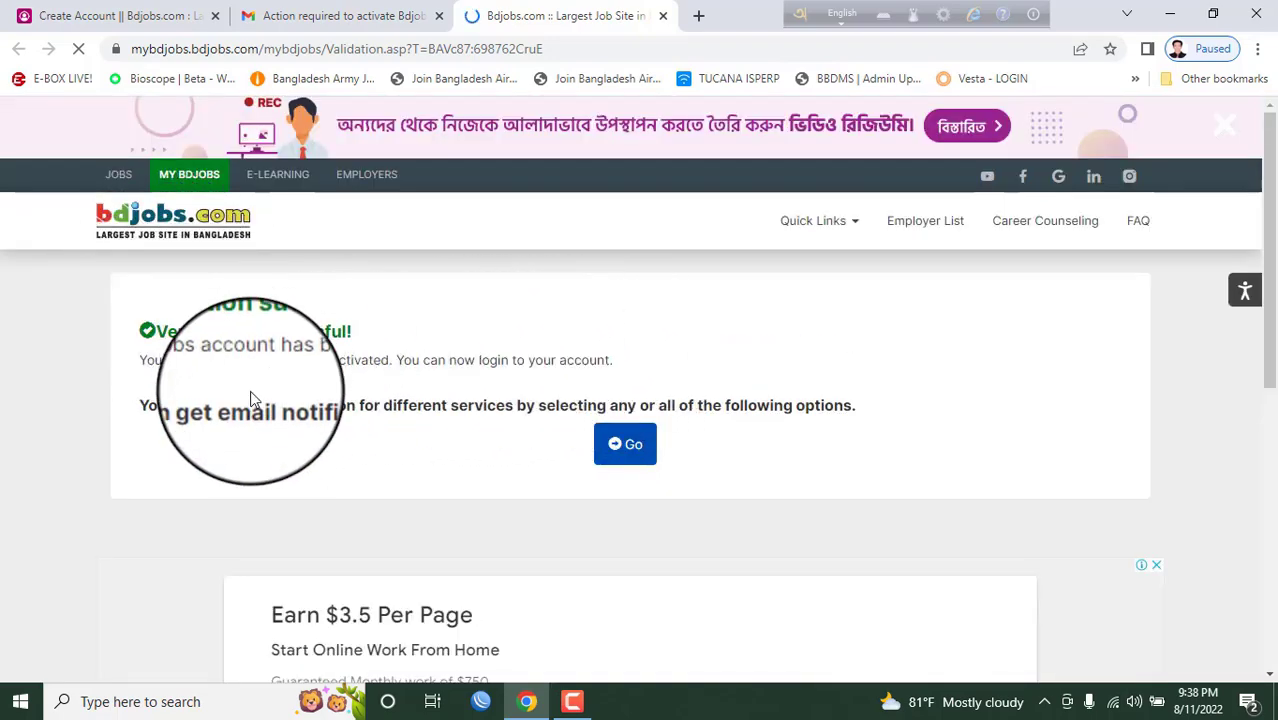
- Continue past verification, open Personal Details for editing and click into the First and Last Name fields
click(628, 440)
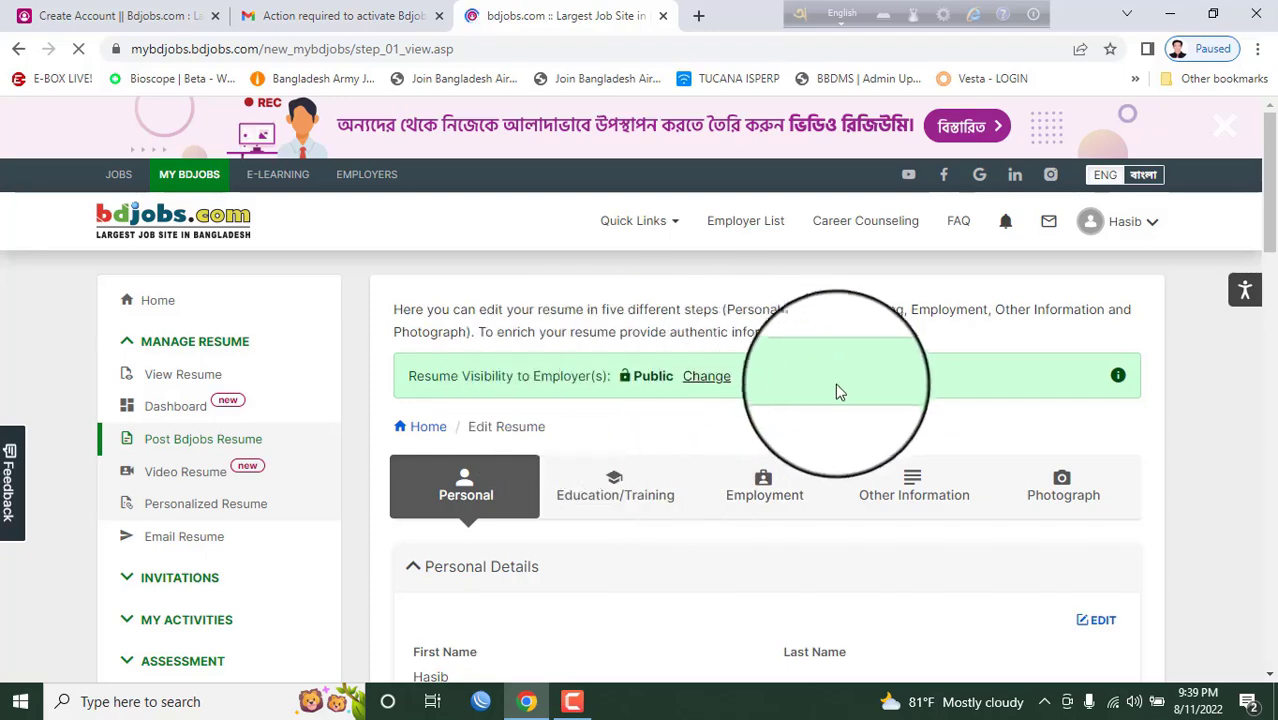
scroll(837, 391, down, 2)
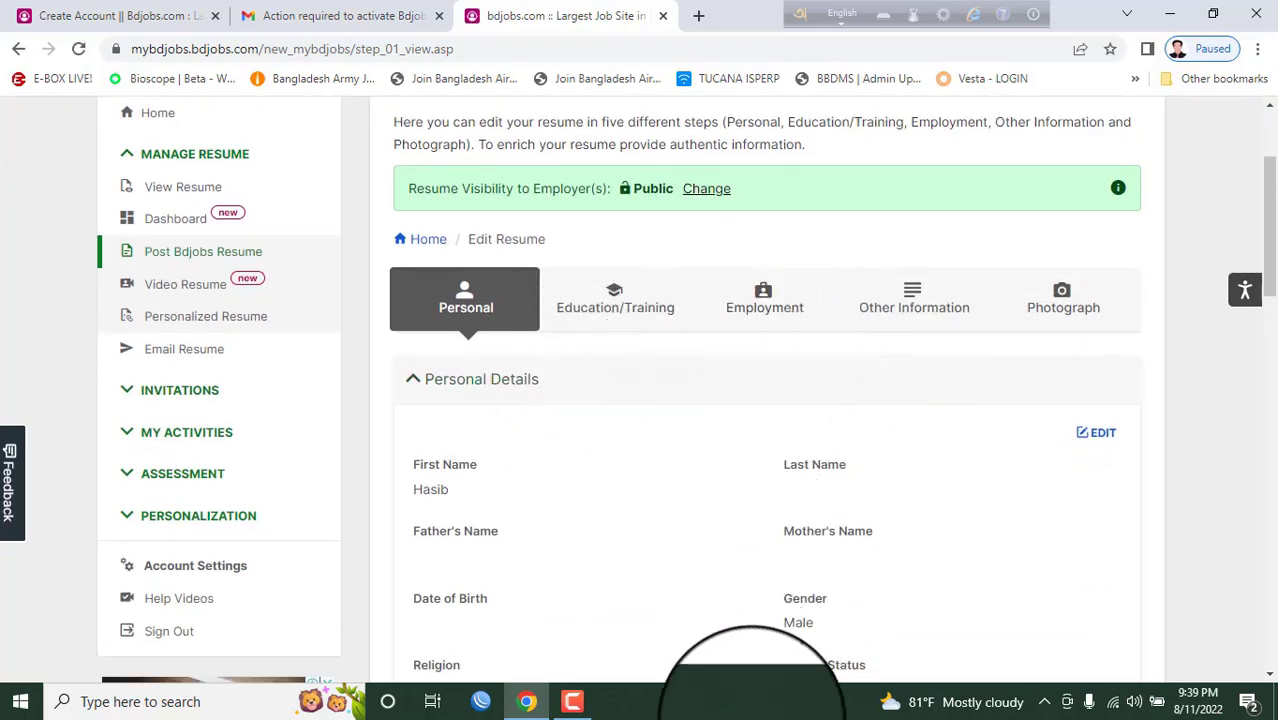
click(747, 708)
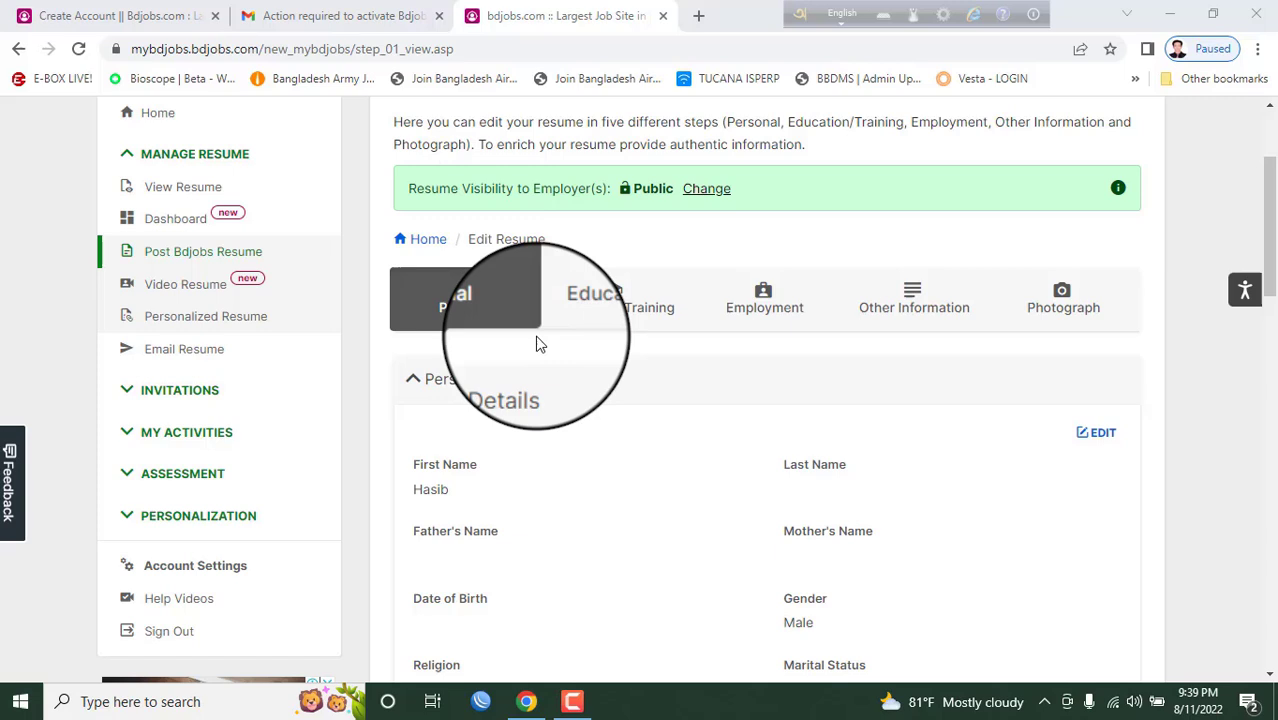
click(1105, 438)
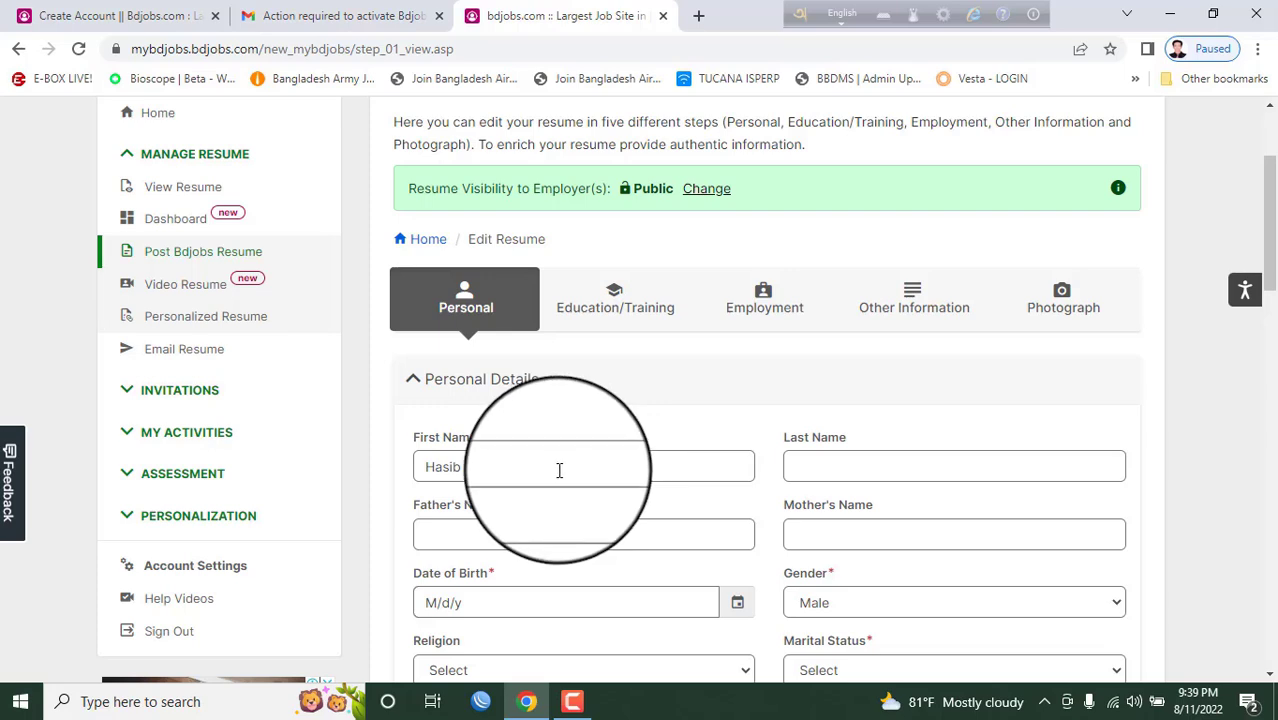
click(559, 470)
scroll(727, 420, down, 1)
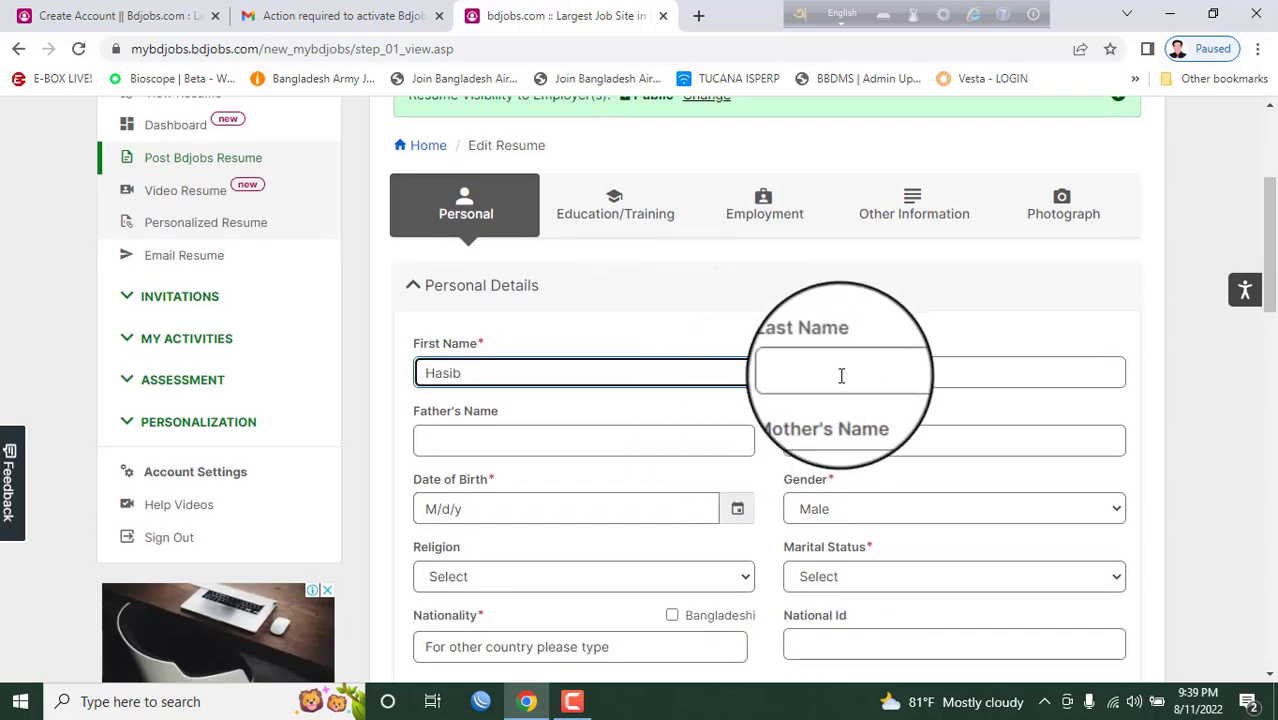
click(845, 370)
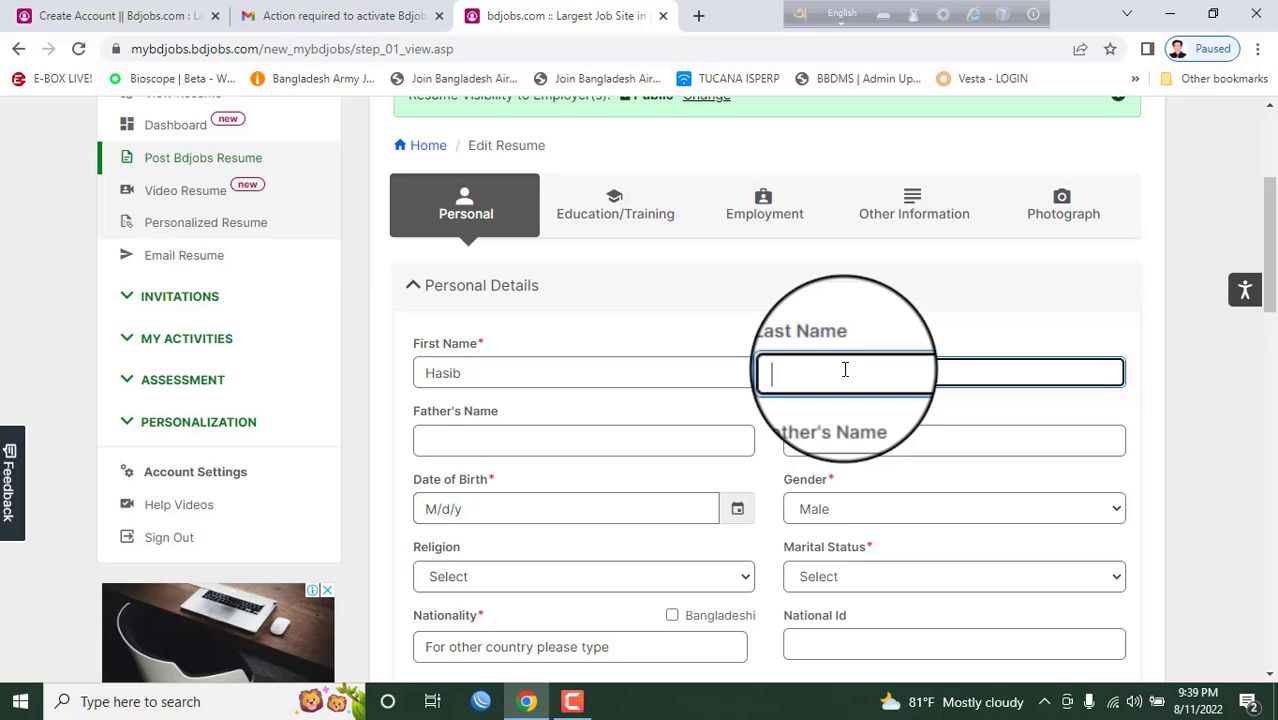
scroll(487, 288, down, 1)
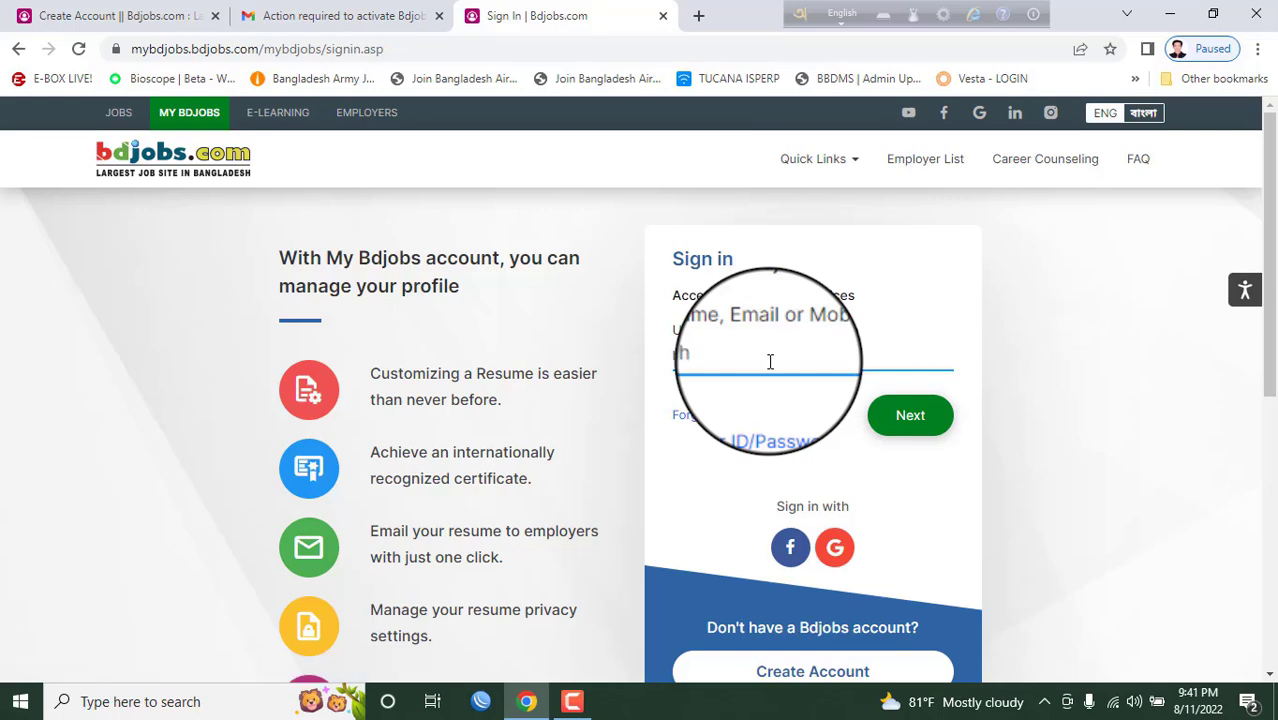
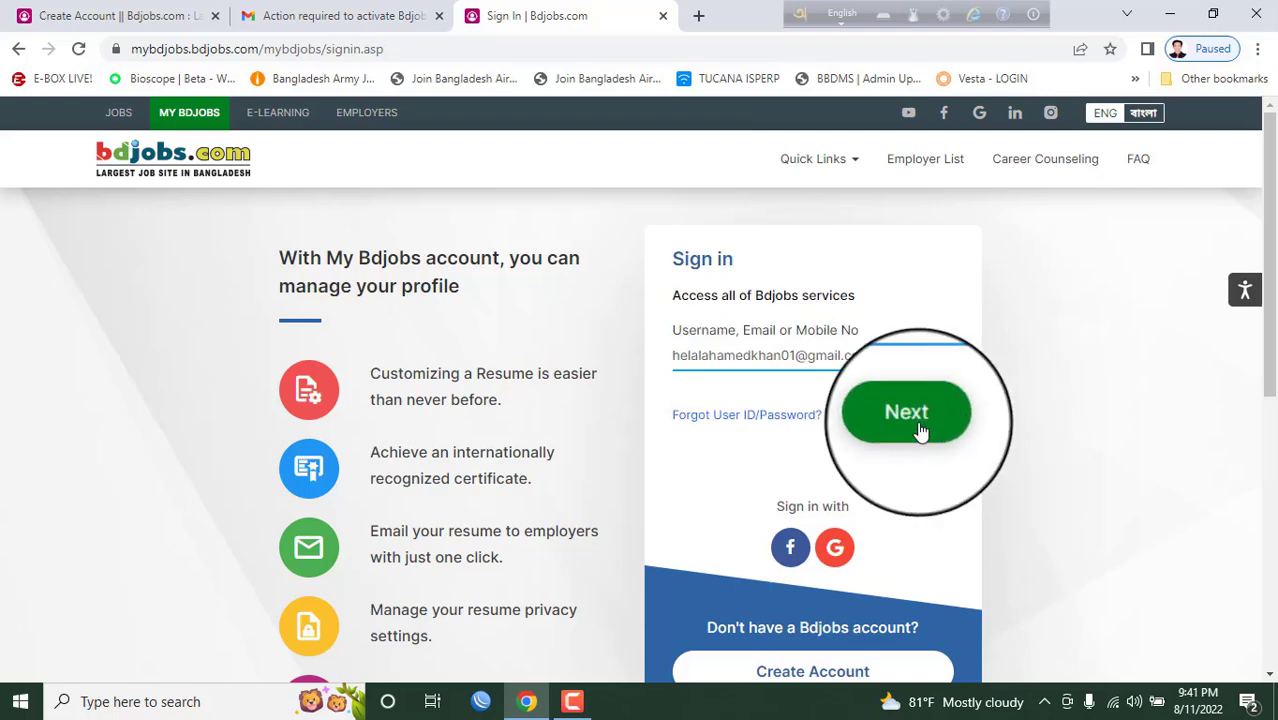
- Sign into Bdjobs with the account's e-mail as username and its password
click(918, 428)
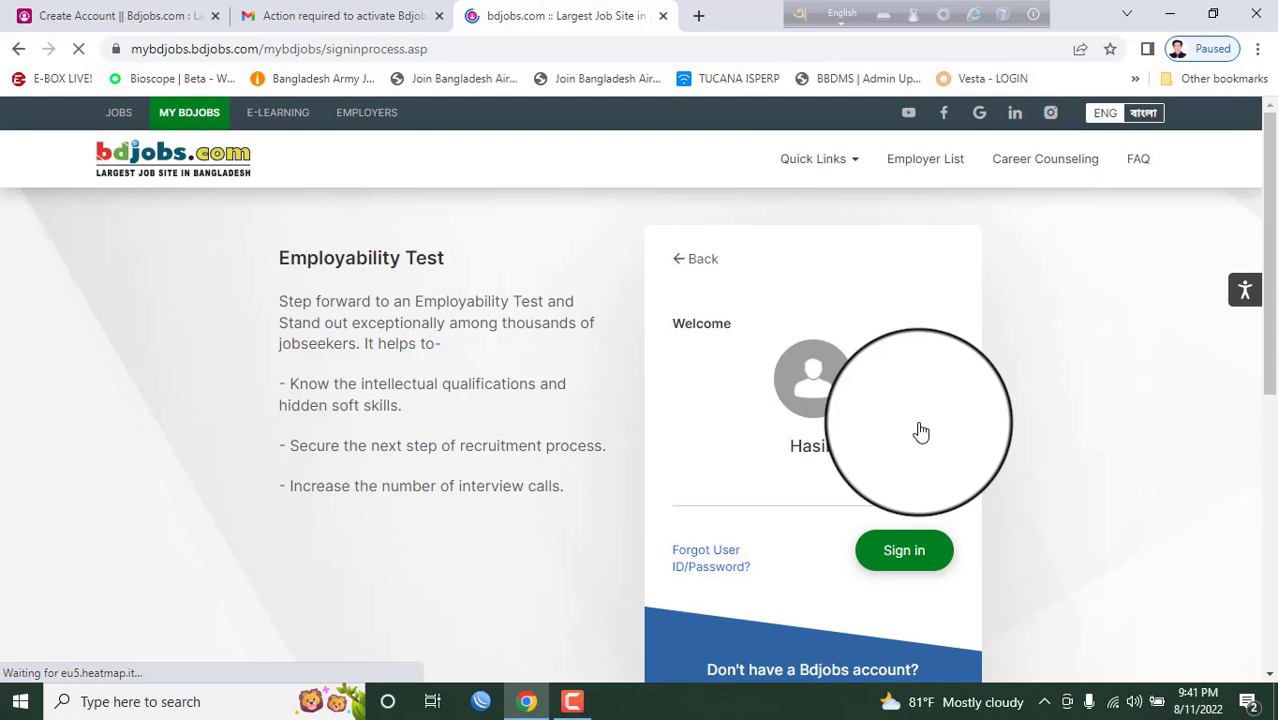
click(762, 486)
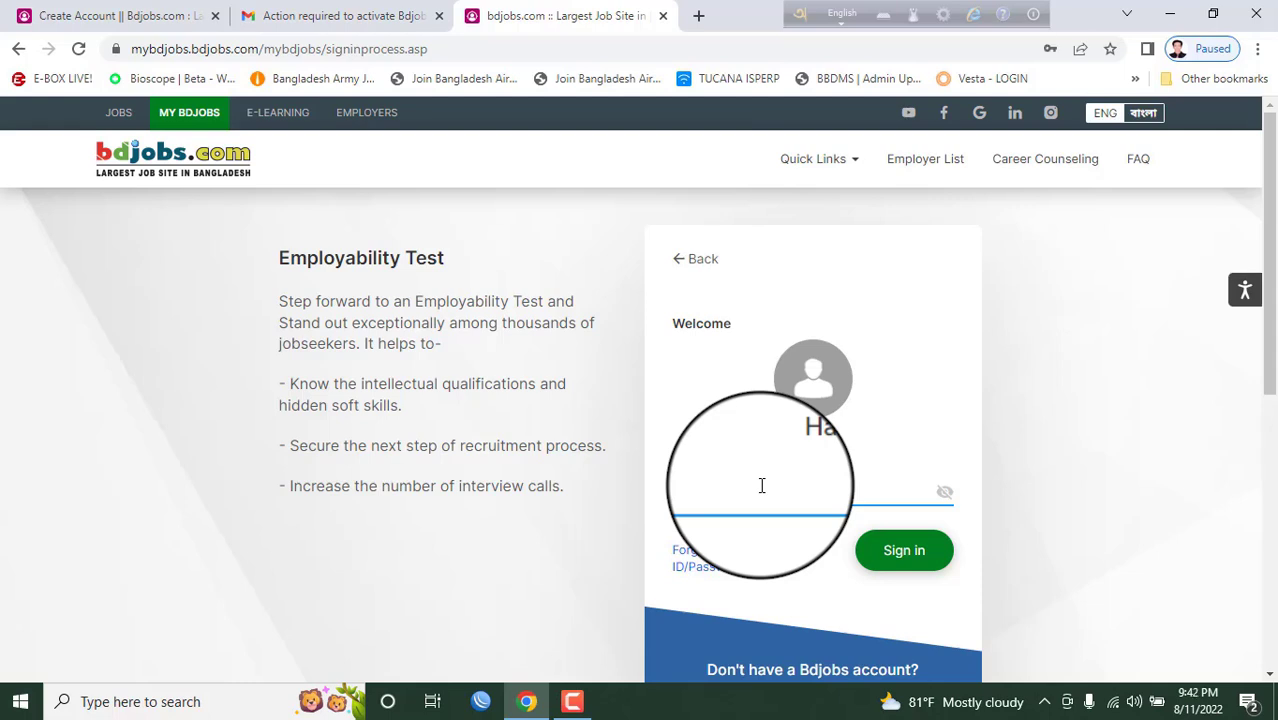
text(•••••••••••)
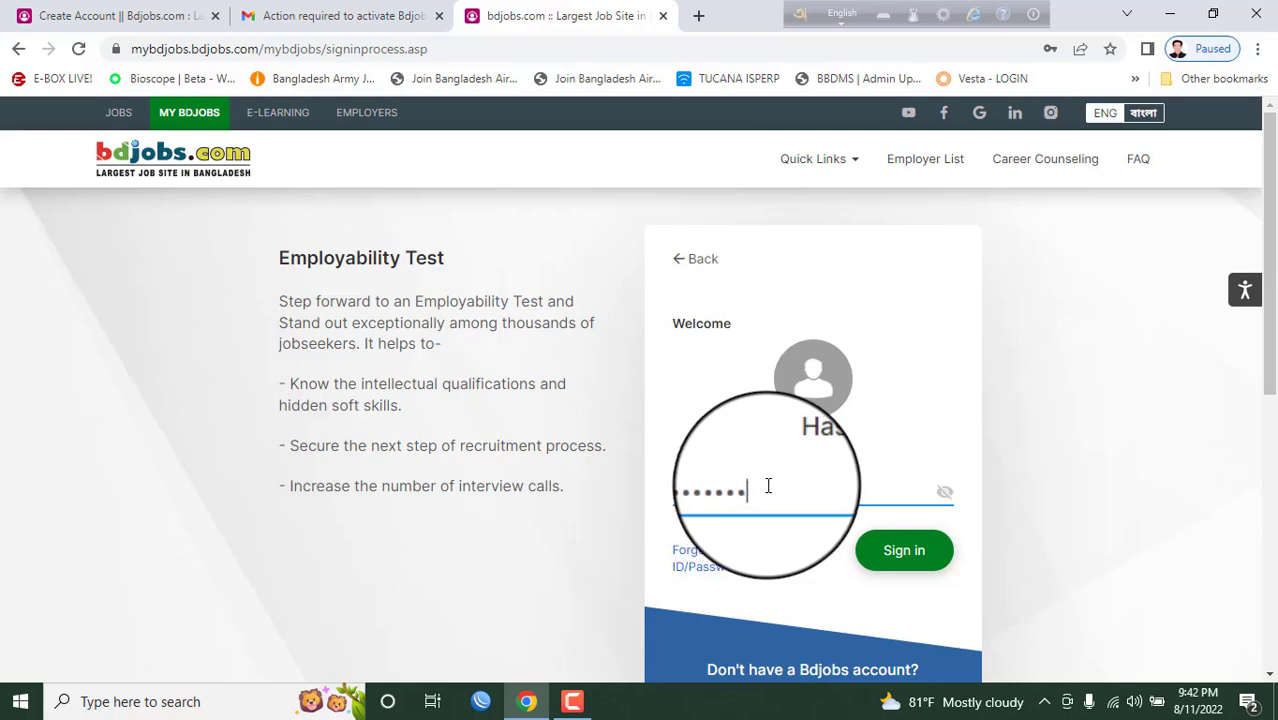
click(909, 551)
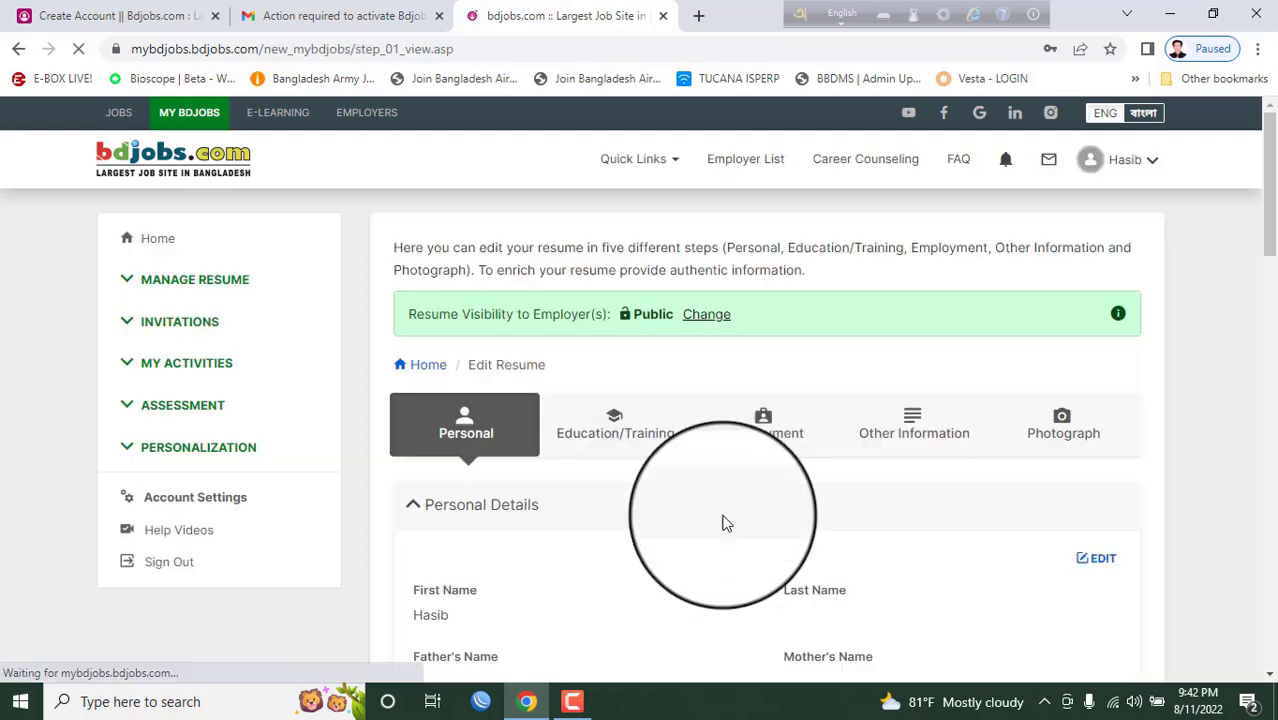
scroll(774, 412, down, 2)
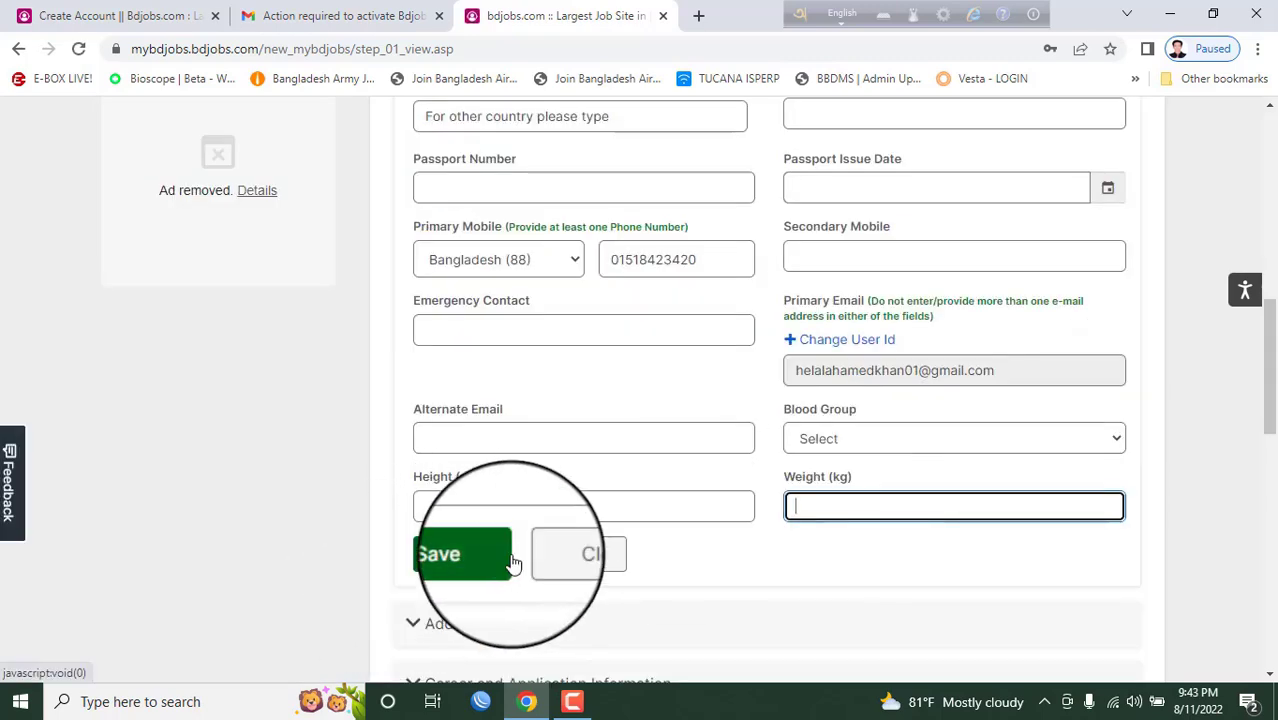
scroll(680, 520, down, 2)
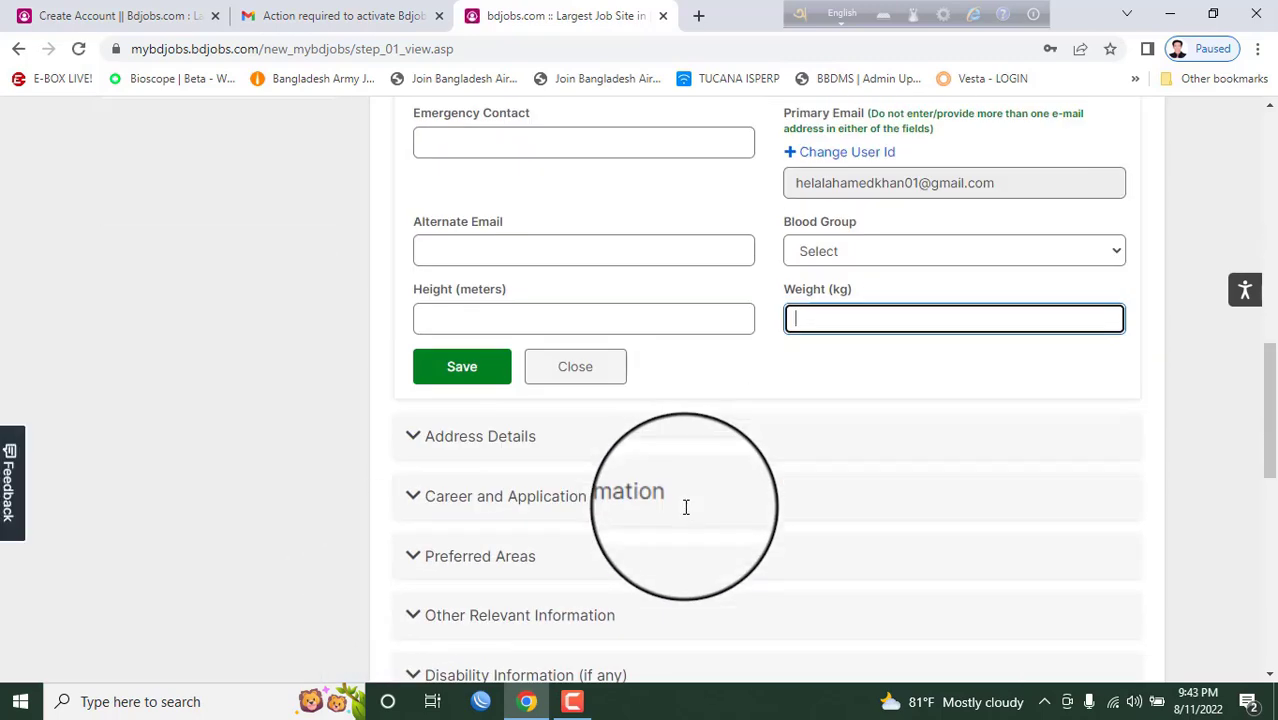
click(513, 441)
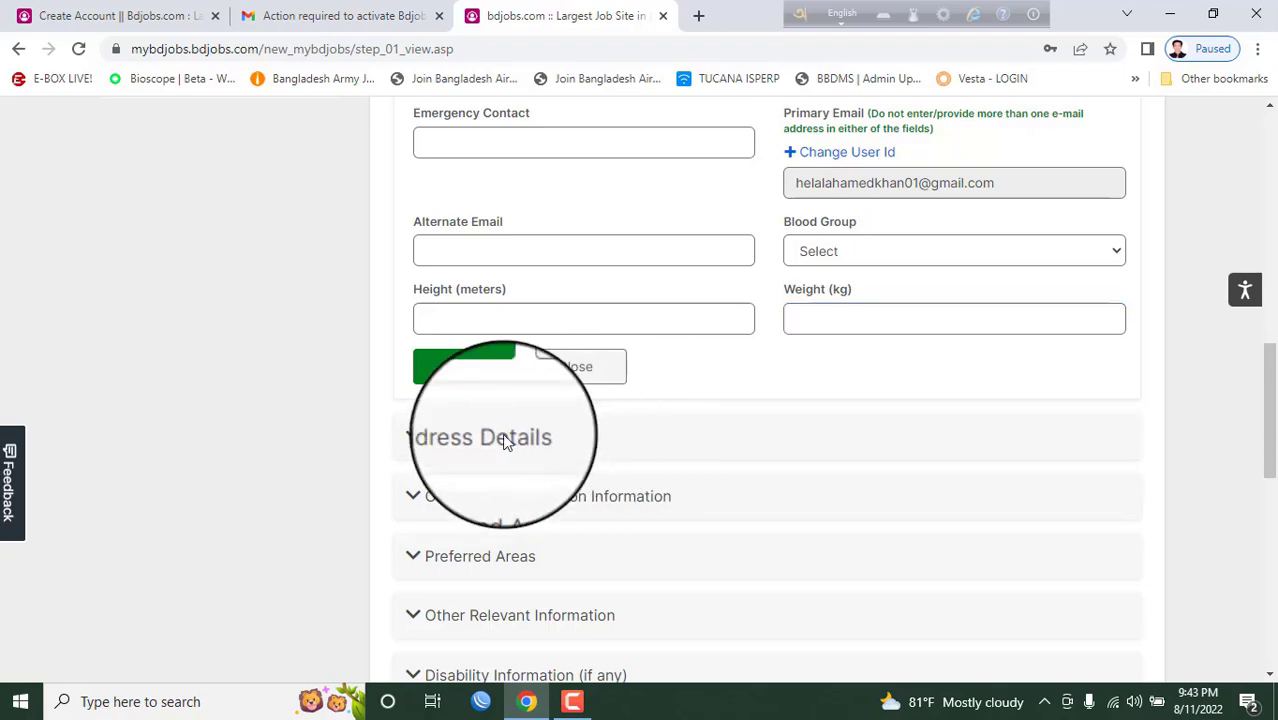
scroll(585, 291, up, 7)
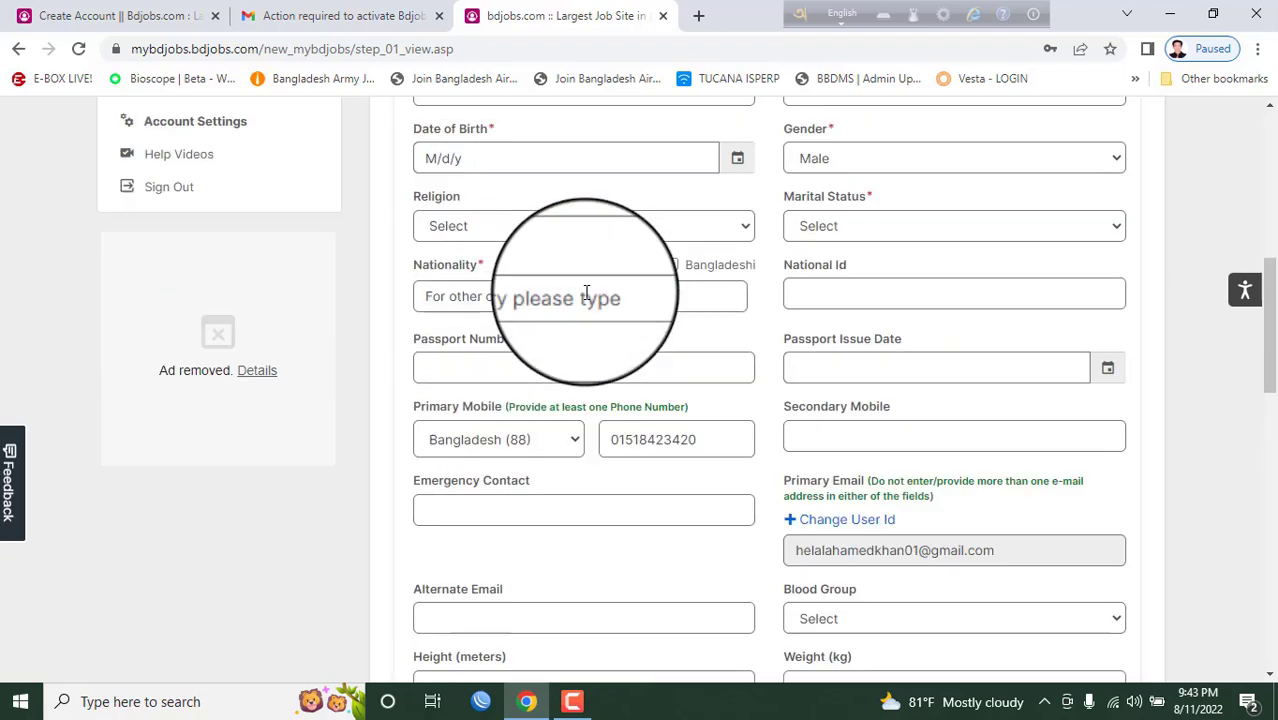
scroll(590, 305, down, 1)
scroll(598, 318, down, 7)
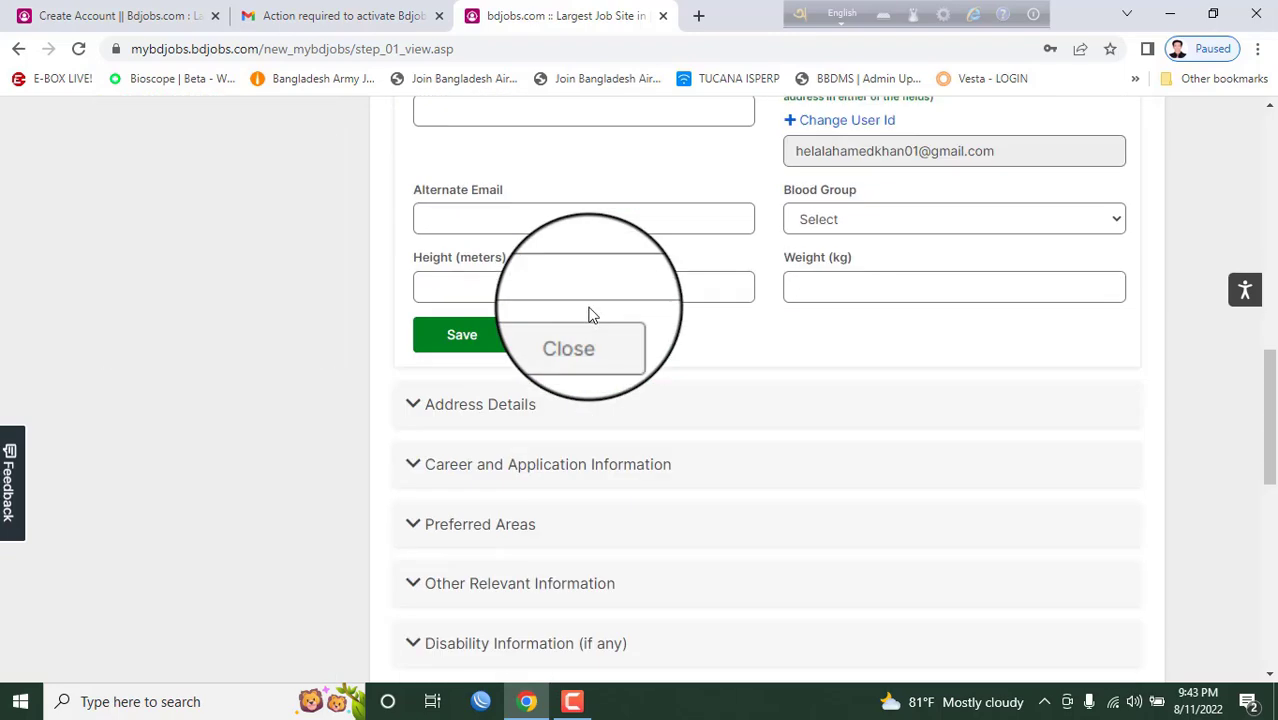
scroll(590, 314, up, 1)
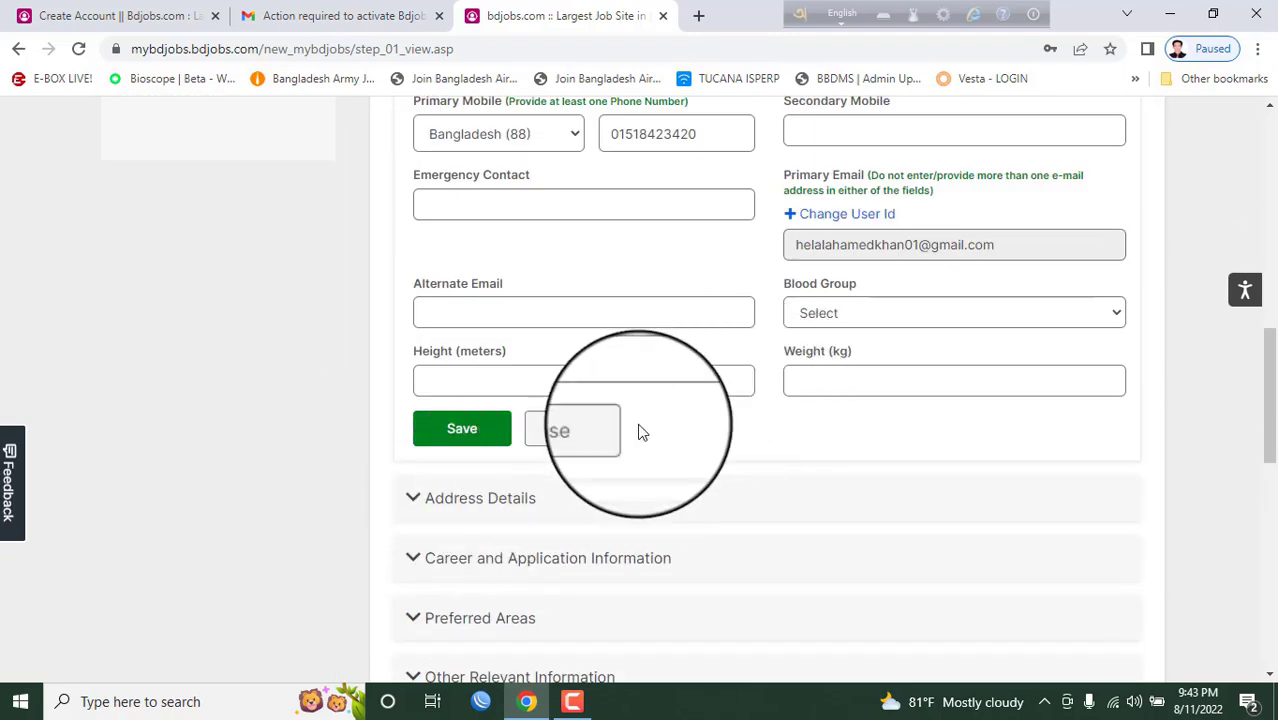
scroll(600, 410, down, 1)
scroll(567, 430, down, 2)
scroll(570, 400, down, 1)
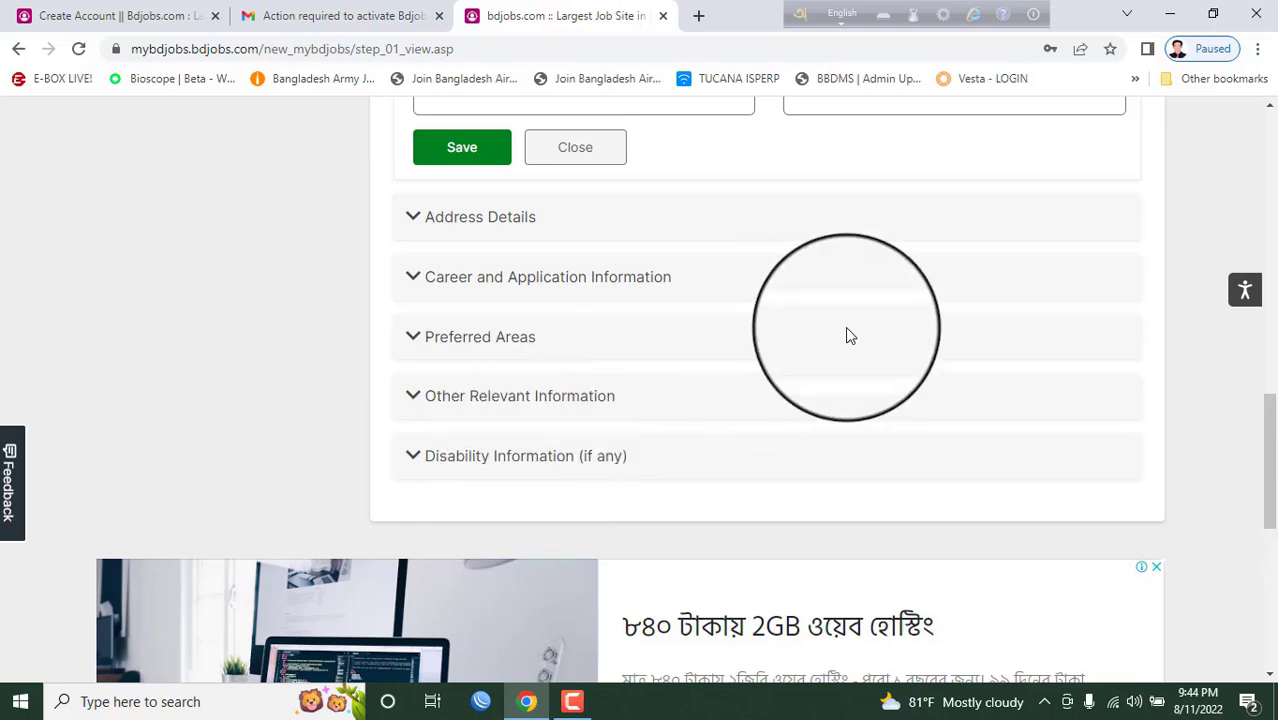
scroll(846, 325, up, 10)
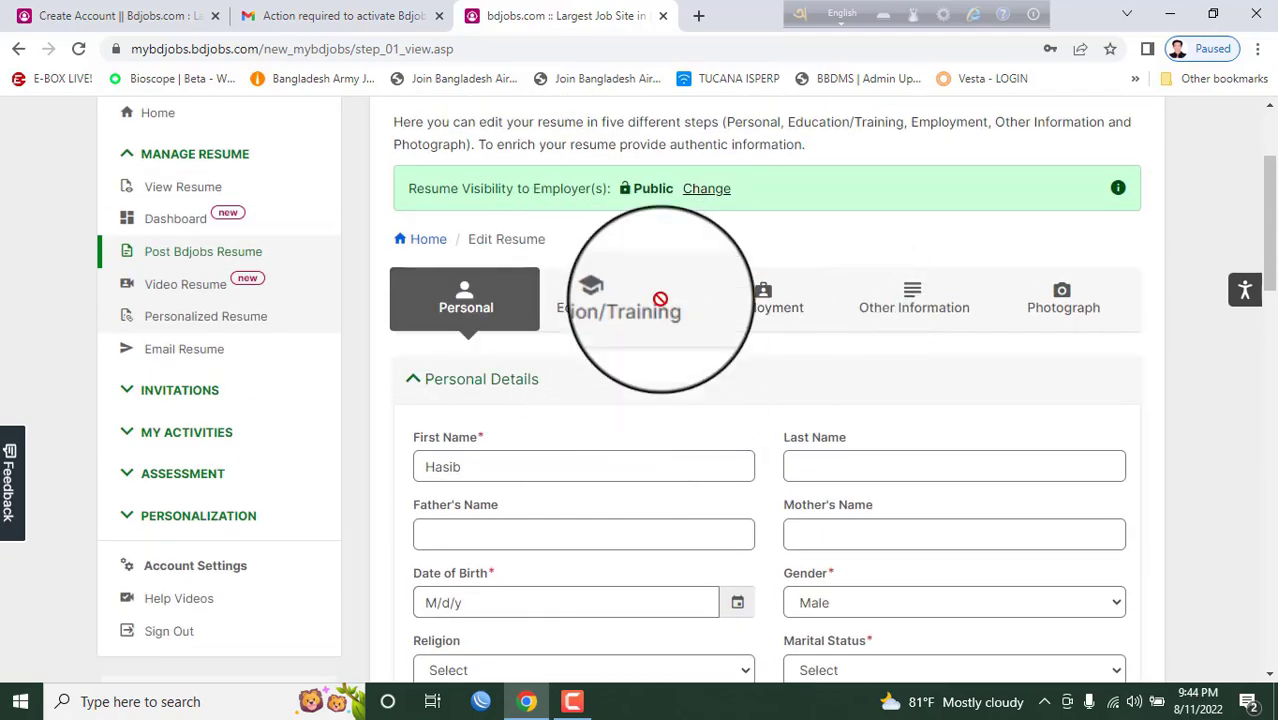
scroll(642, 357, down, 1)
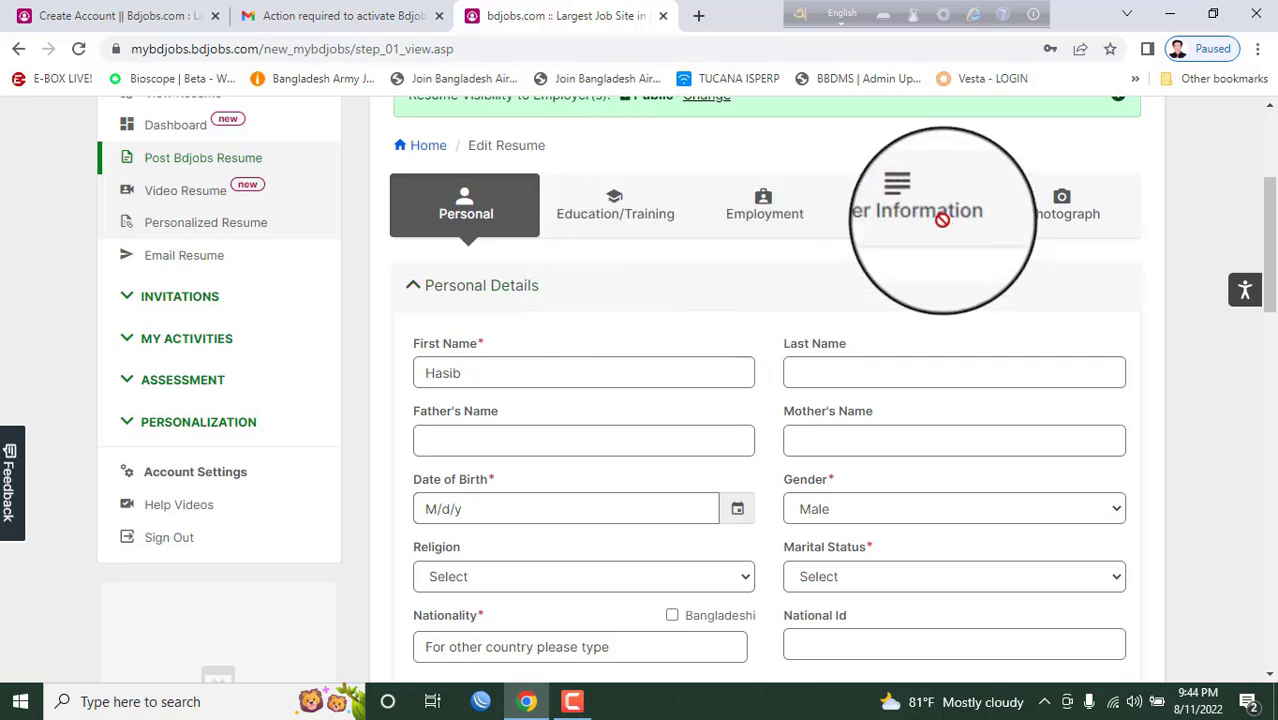
scroll(895, 256, up, 2)
scroll(897, 264, up, 1)
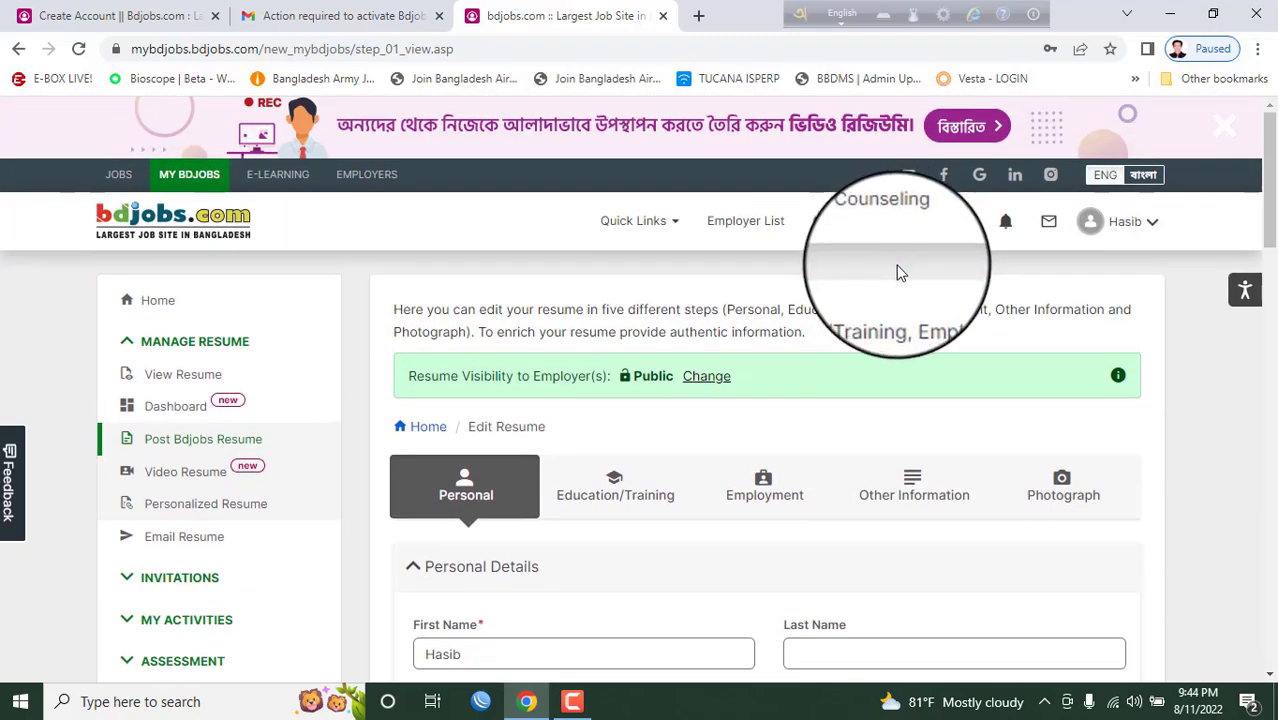
- Sign out of the current account and sign in to the other job-seeker account
click(1148, 222)
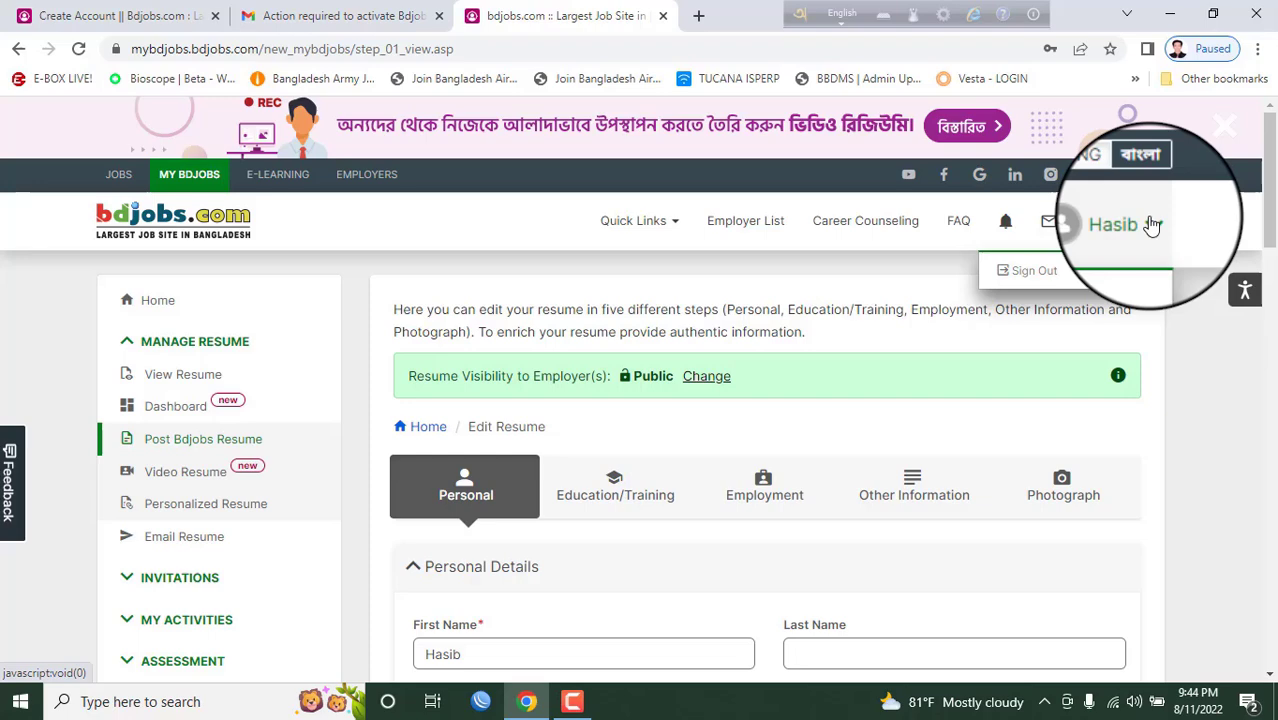
click(1055, 274)
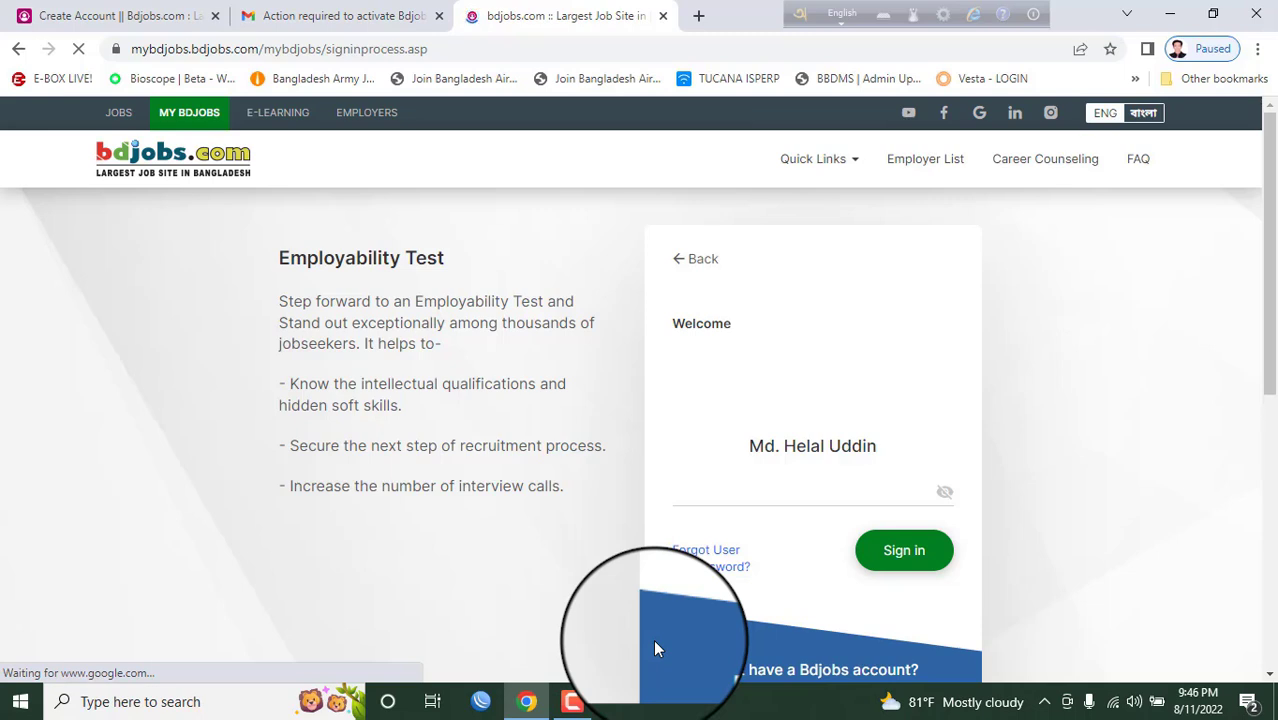
click(823, 495)
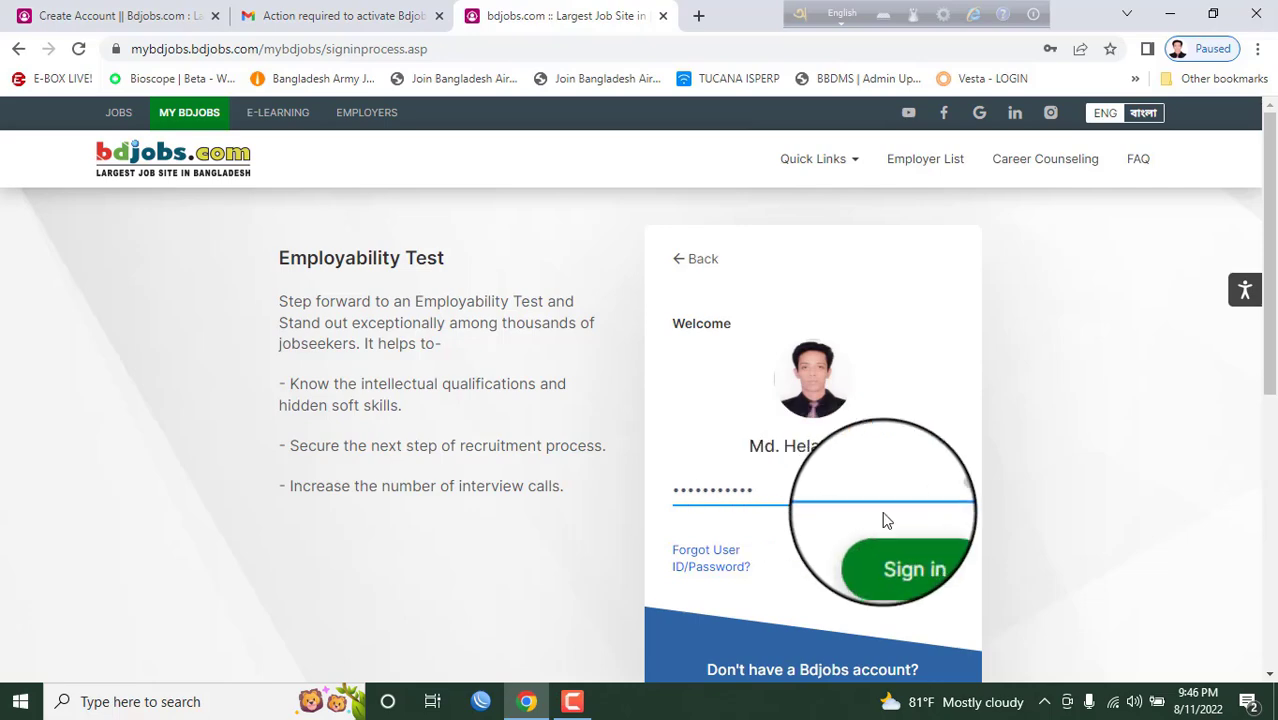
click(907, 551)
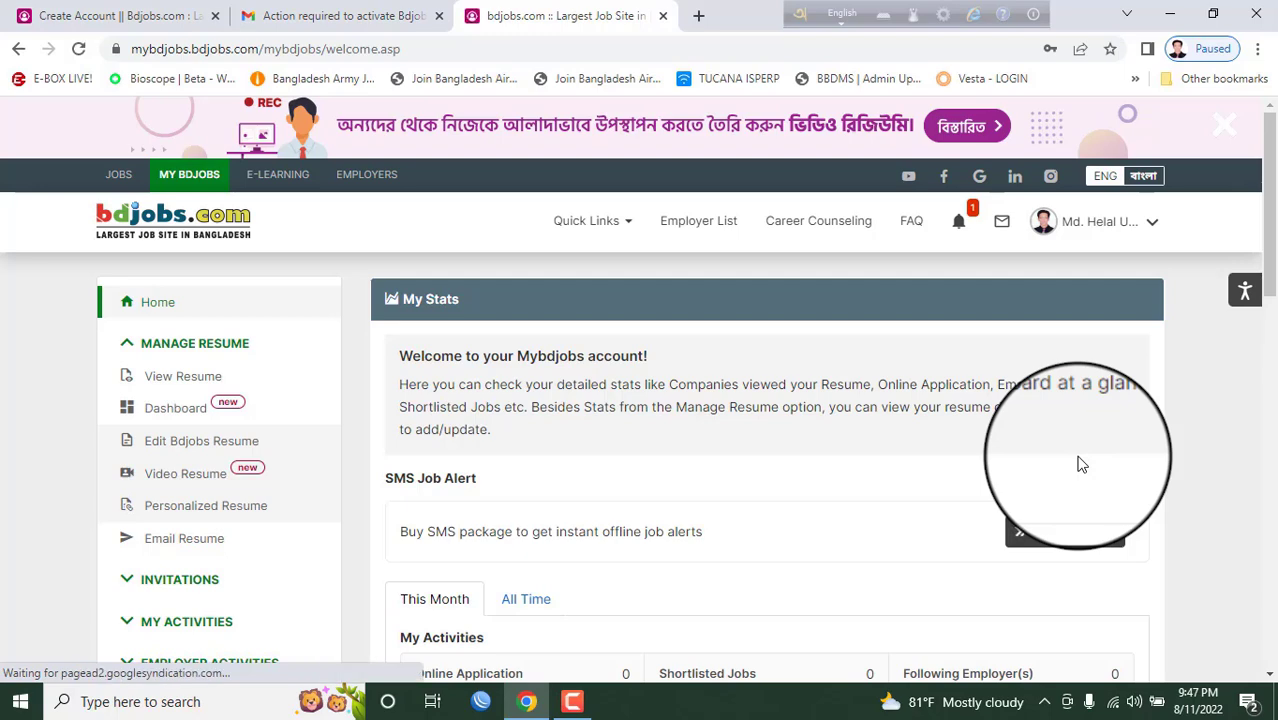
scroll(926, 473, down, 2)
scroll(766, 416, up, 2)
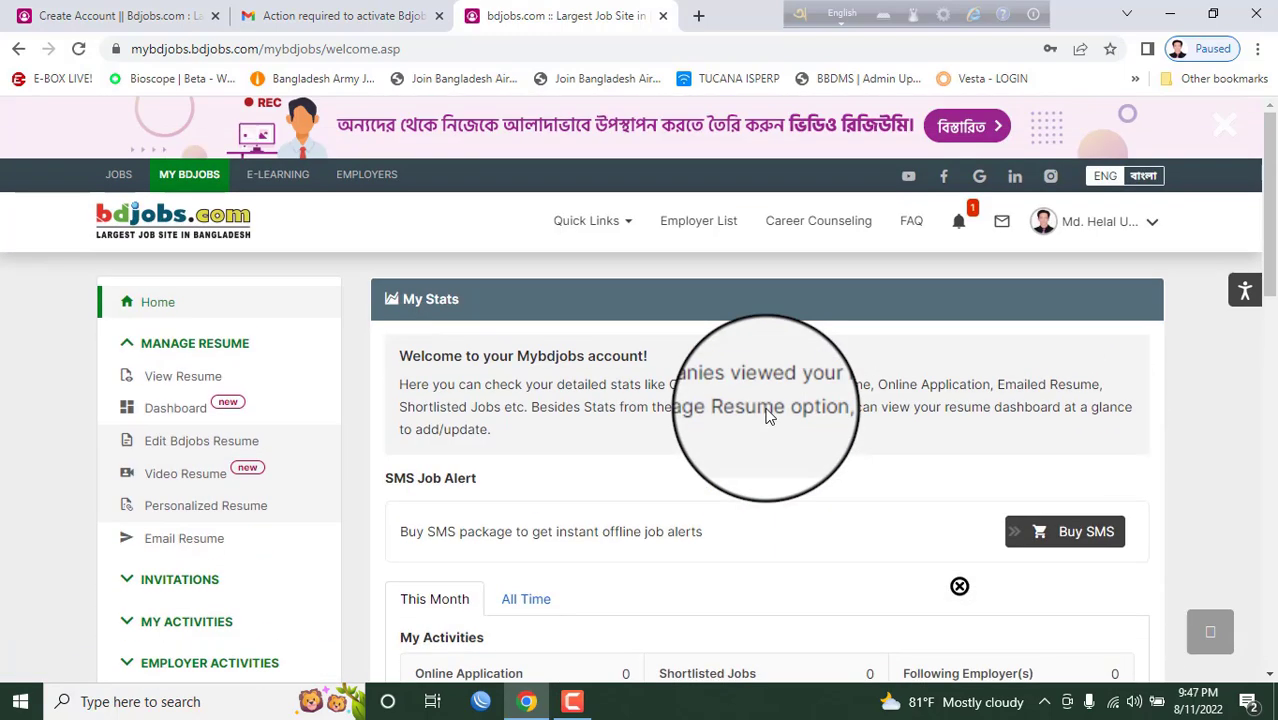
click(183, 378)
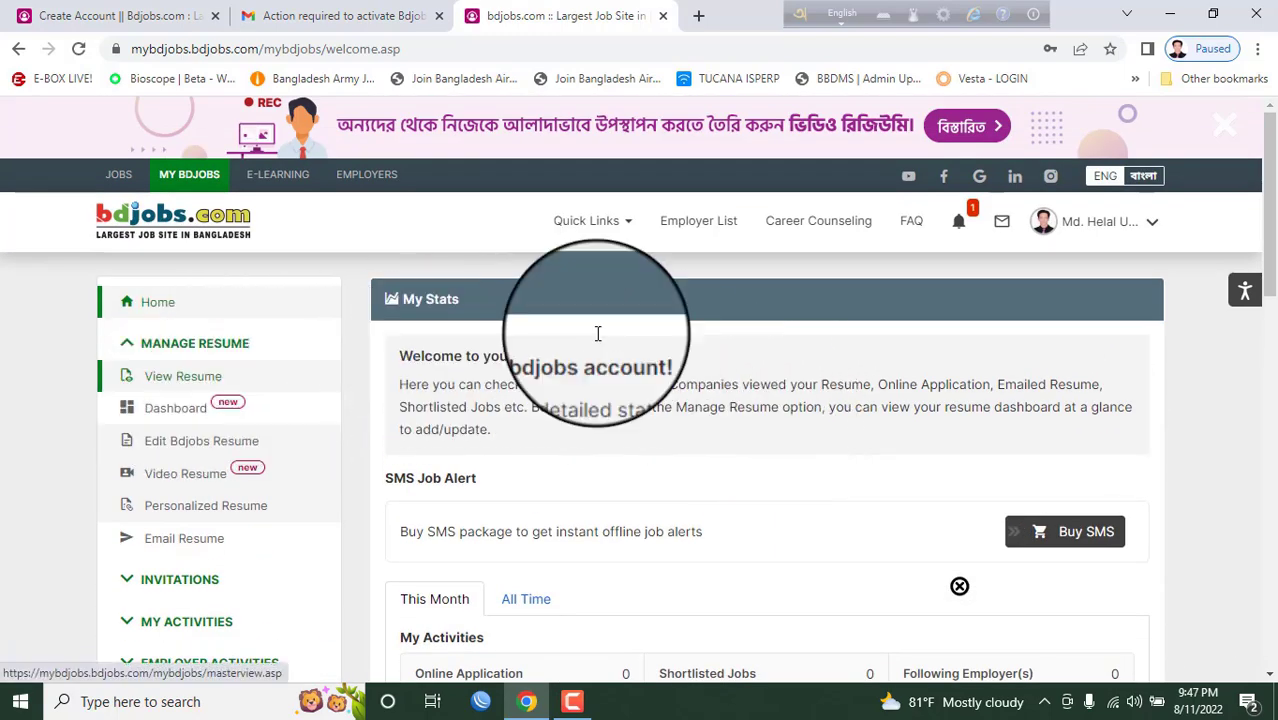
click(193, 380)
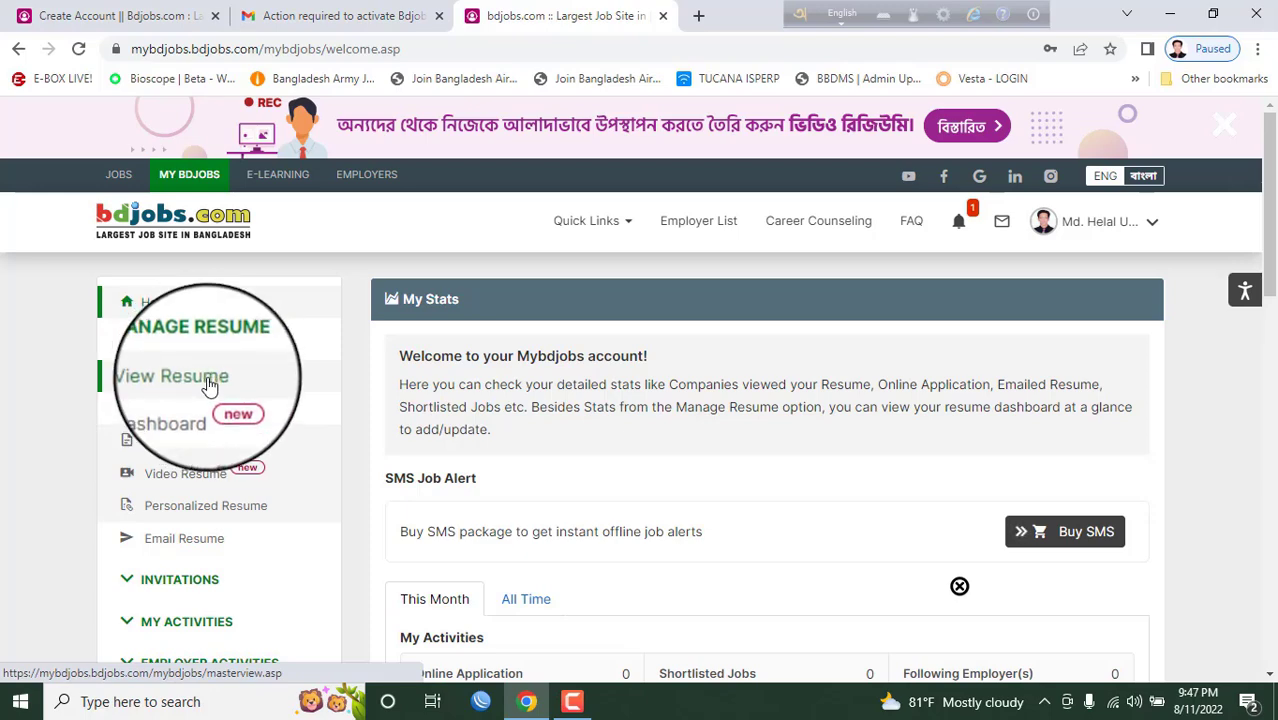
- Open View Resume and scroll from Career Objective down to References and back to the top
click(208, 385)
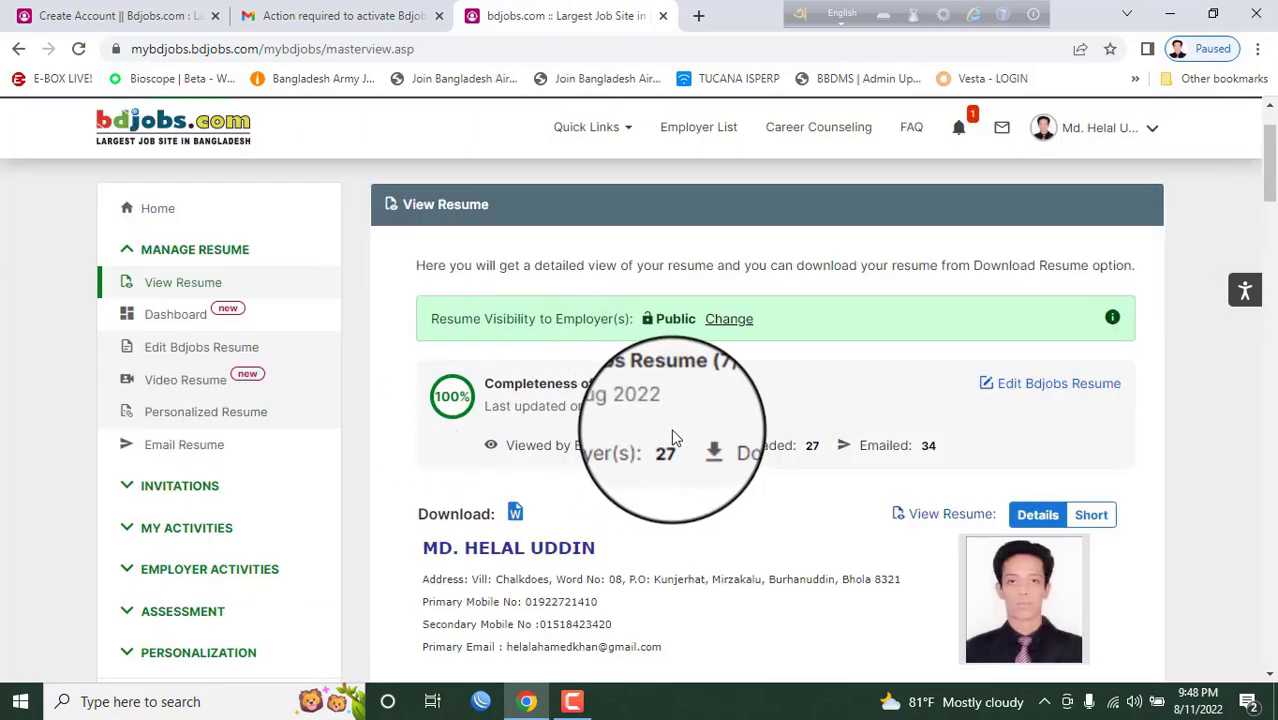
scroll(695, 382, down, 1)
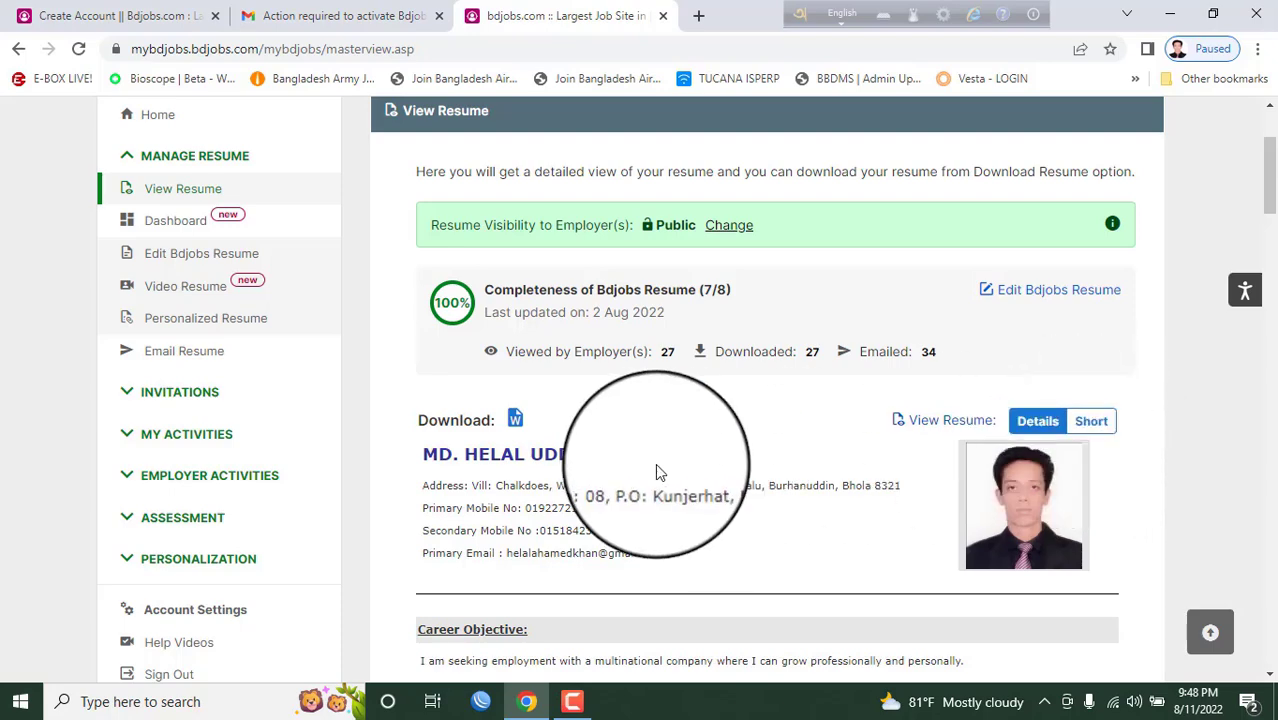
scroll(655, 463, down, 1)
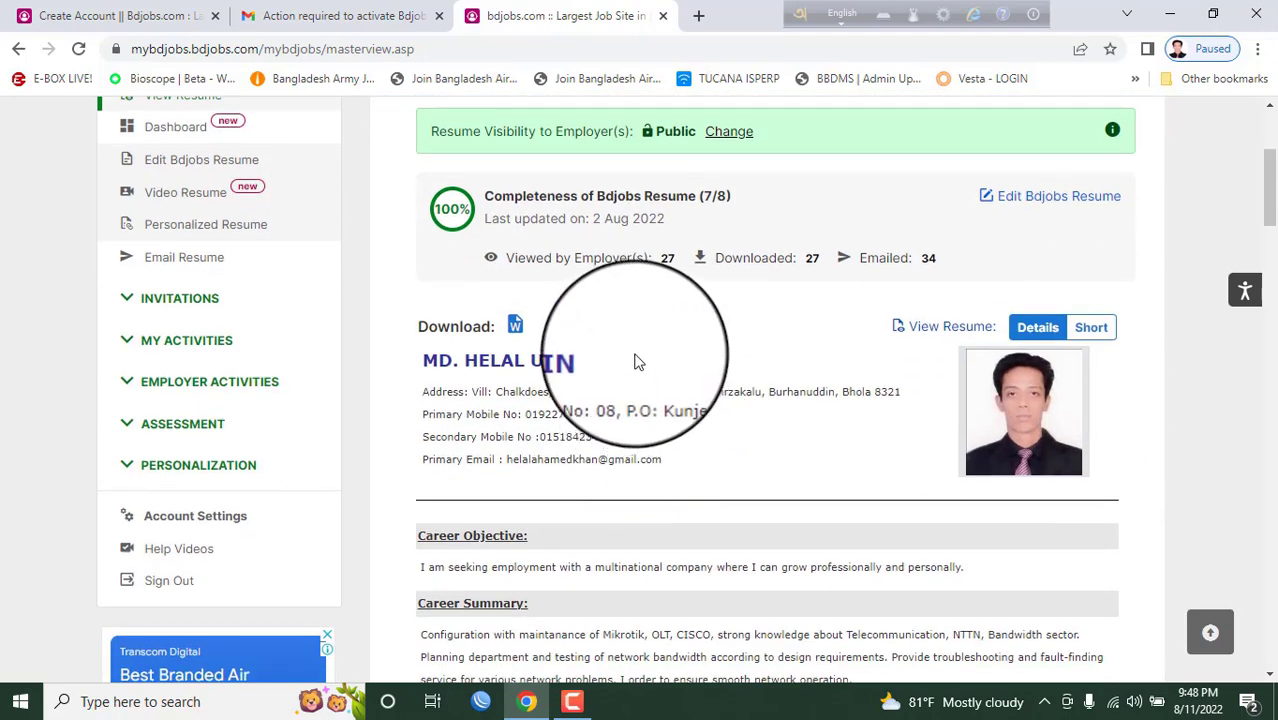
scroll(640, 355, down, 2)
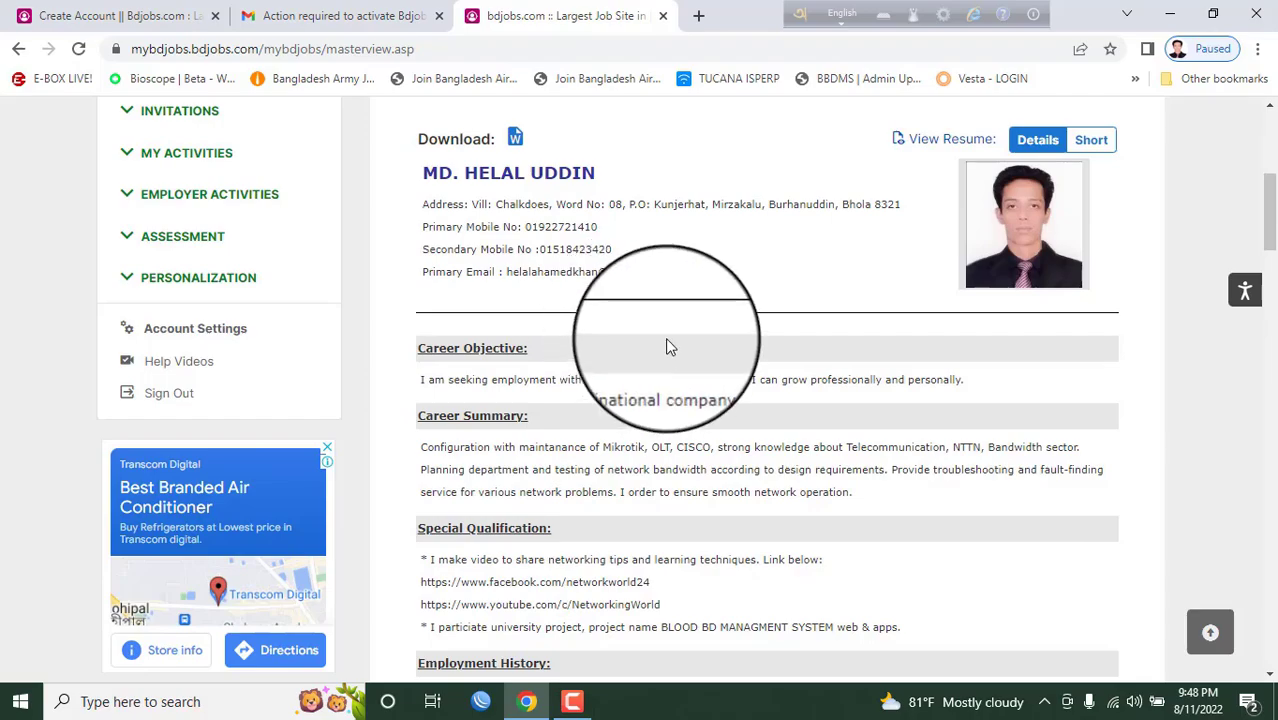
scroll(665, 337, down, 4)
scroll(670, 340, down, 9)
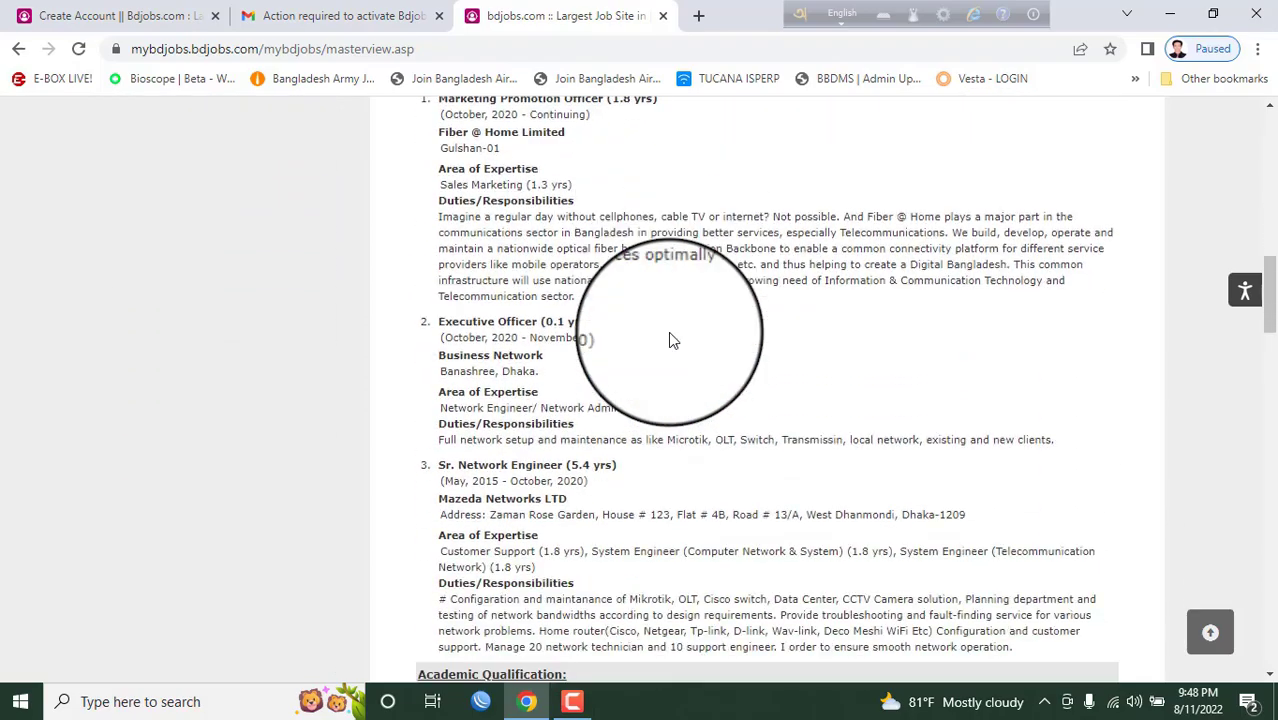
scroll(672, 334, down, 9)
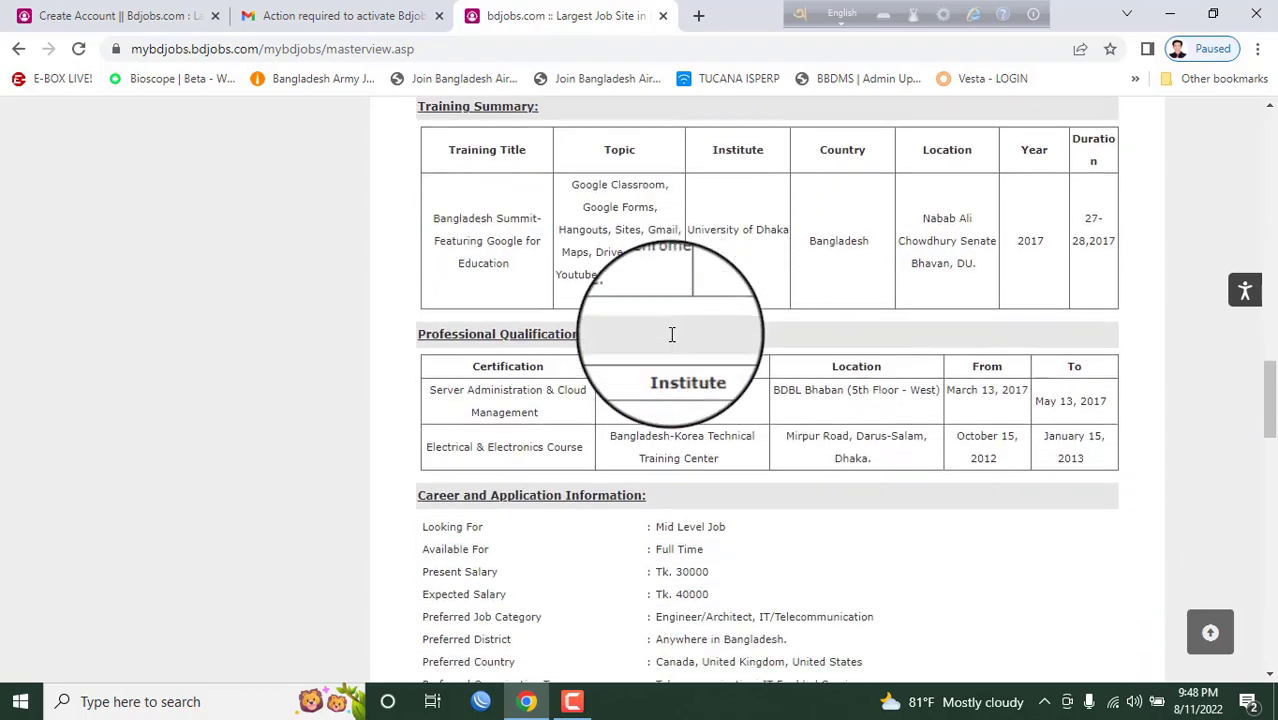
scroll(672, 334, down, 6)
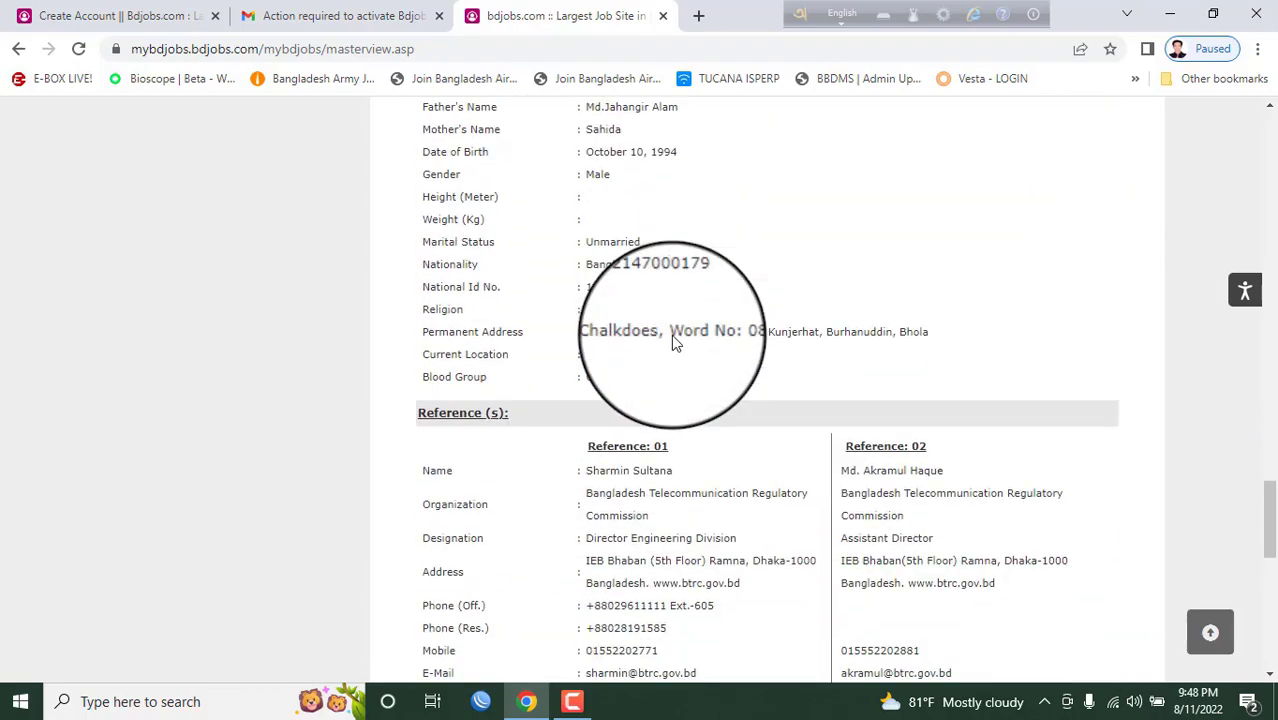
scroll(674, 331, up, 9)
scroll(674, 331, up, 20)
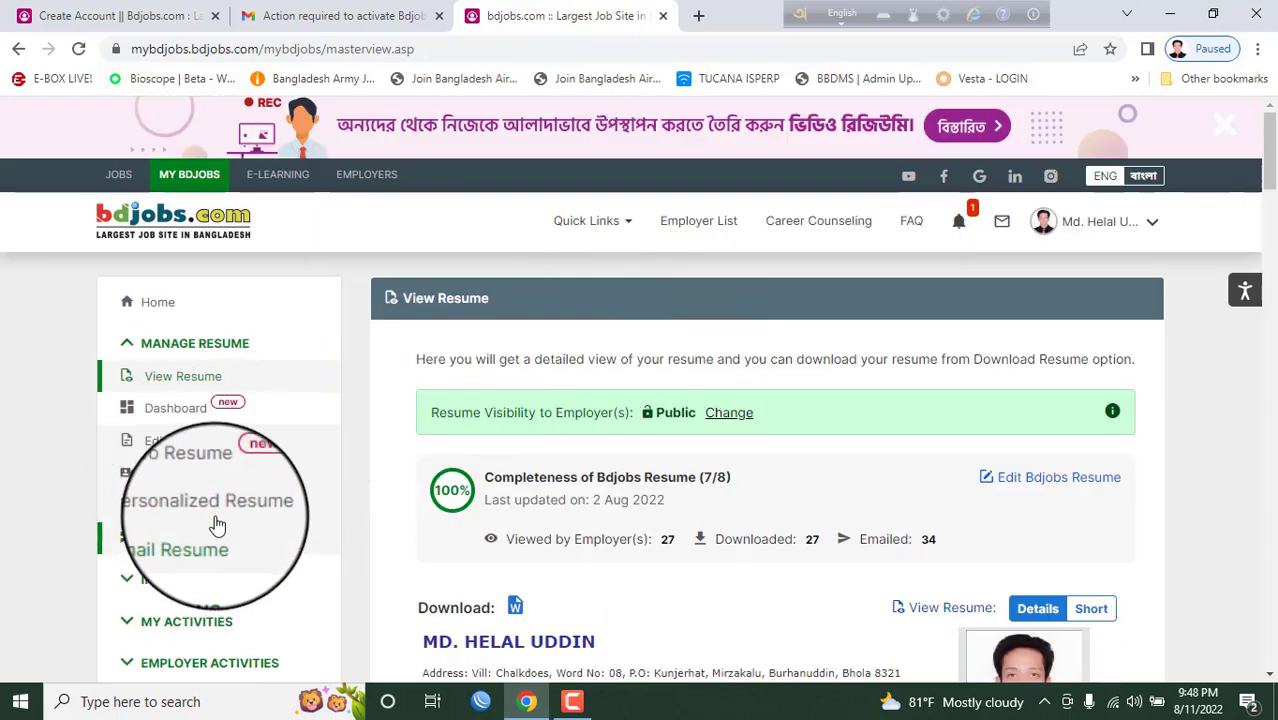
- Open Edit Resume, make Personal Details editable and trim the Height value
click(195, 449)
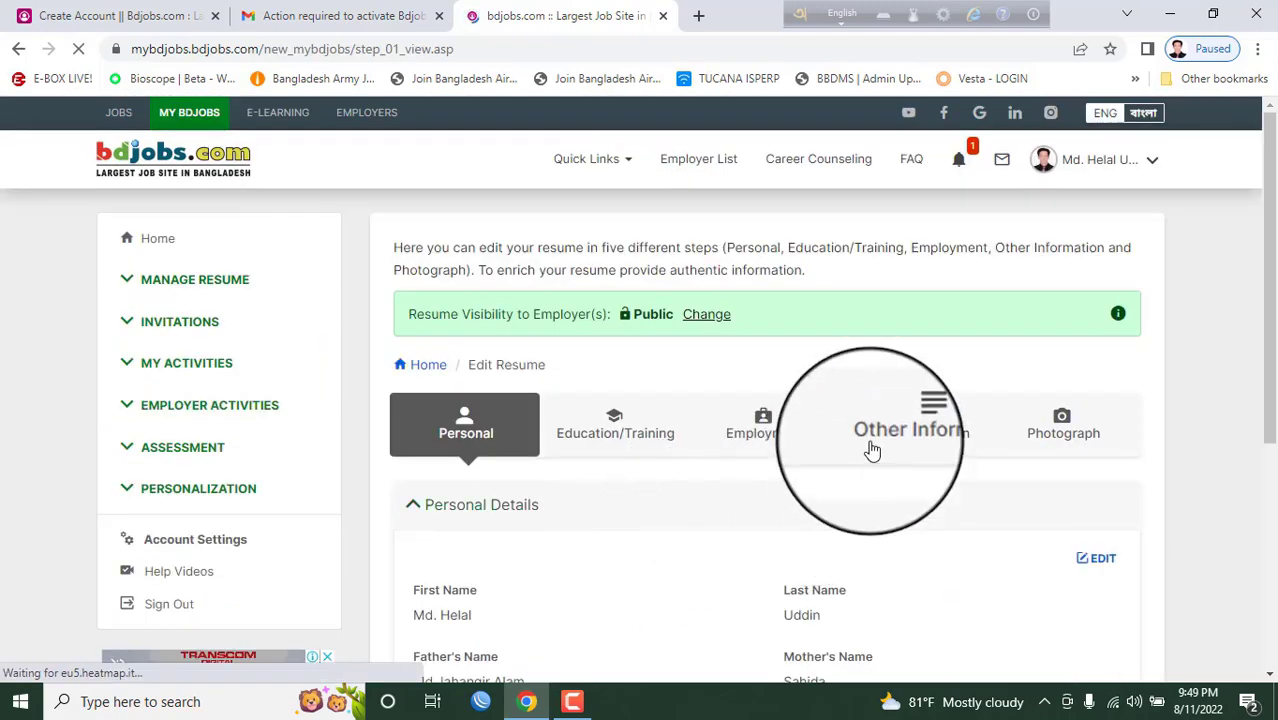
scroll(872, 450, down, 2)
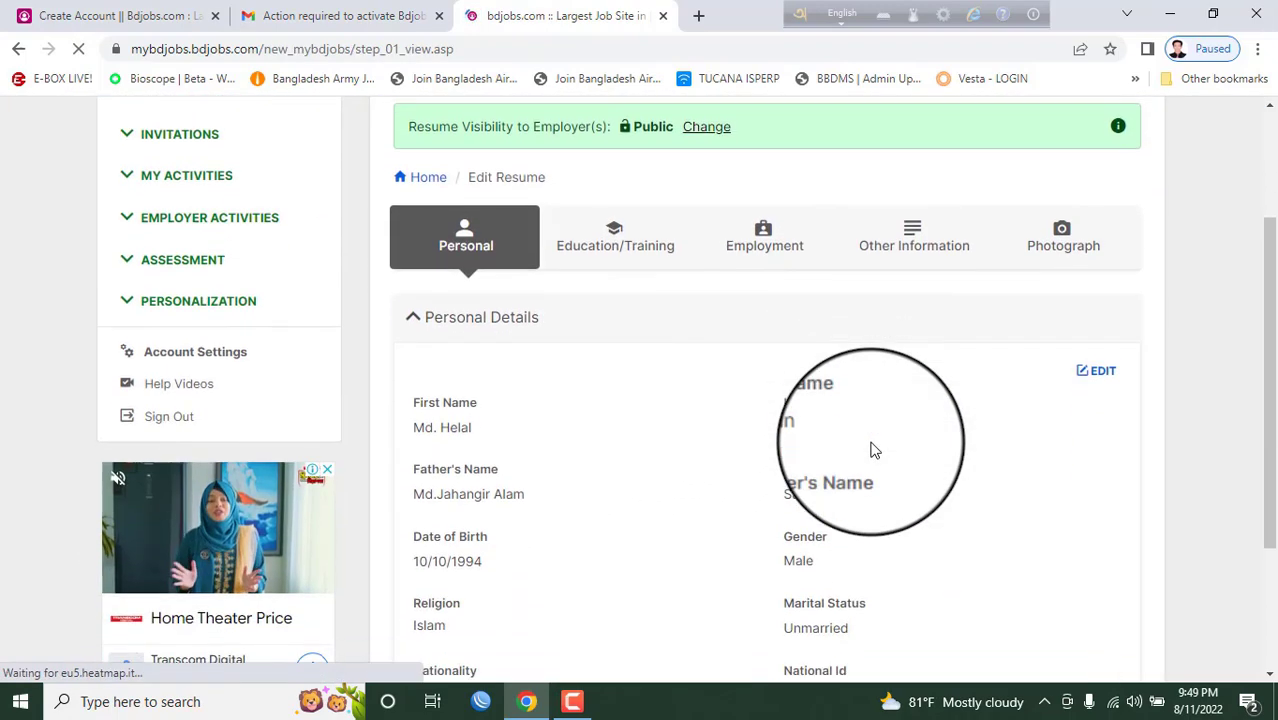
click(1092, 377)
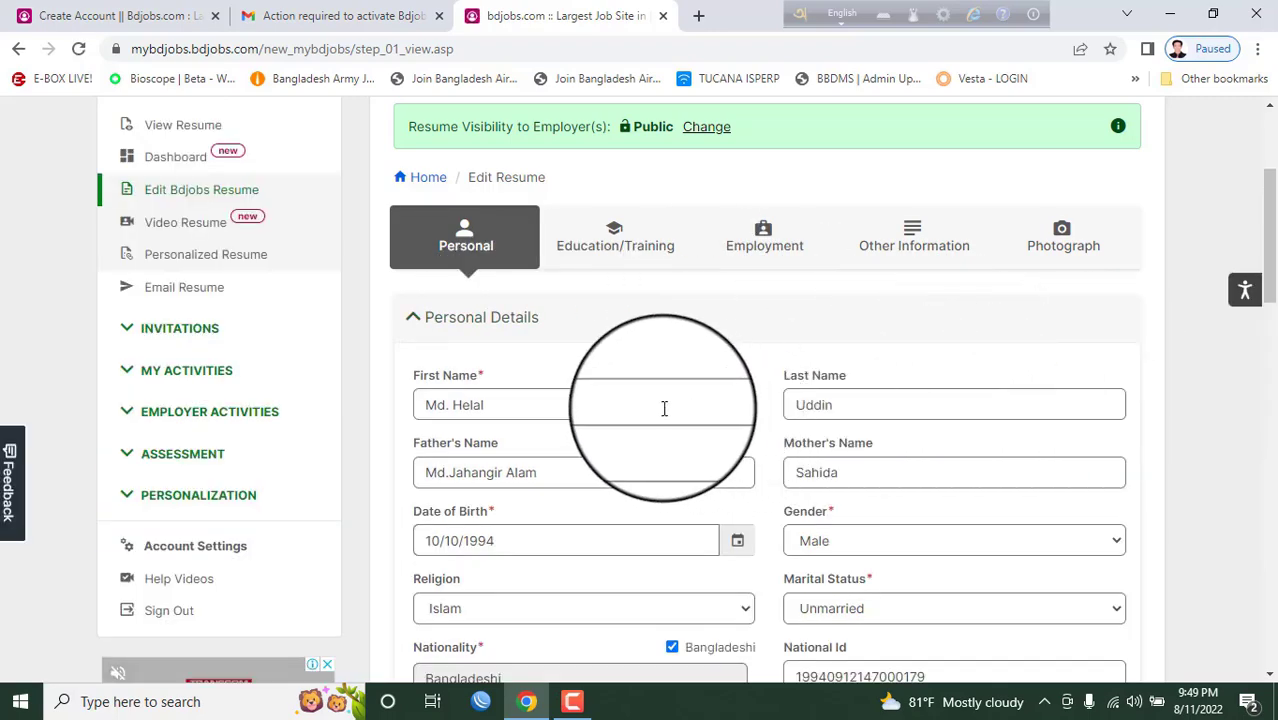
click(541, 407)
scroll(541, 407, down, 7)
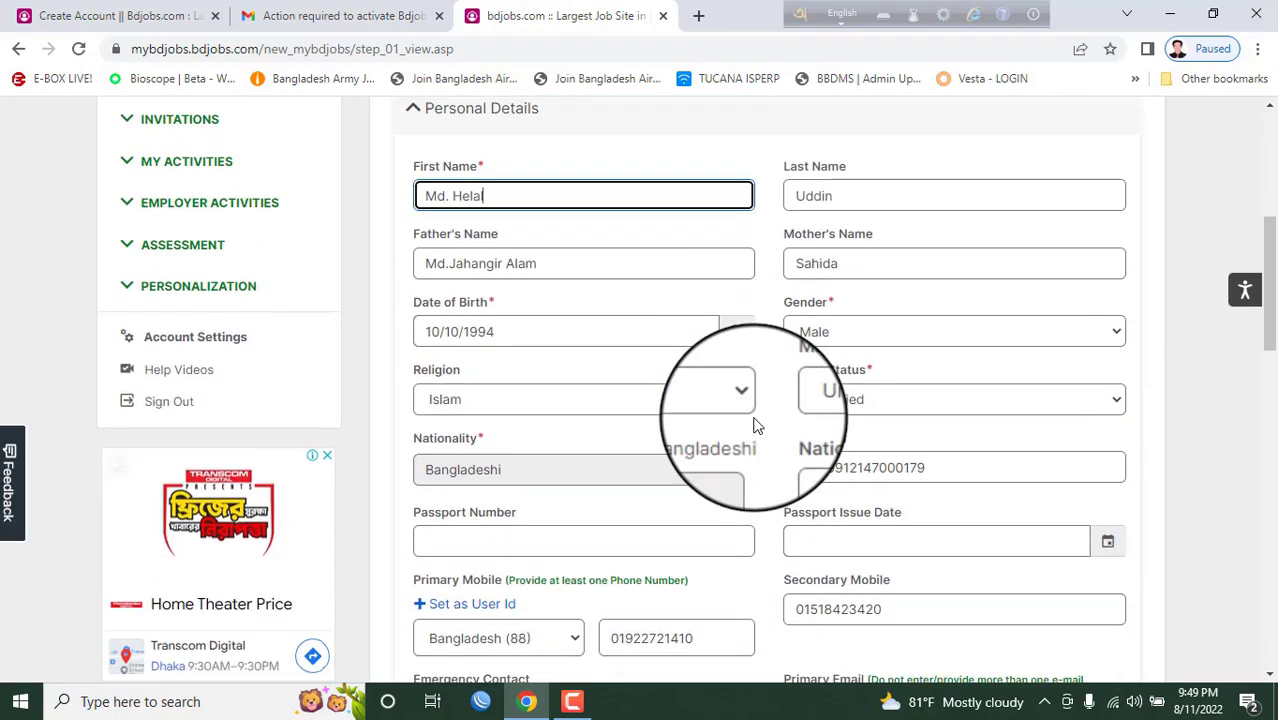
click(581, 430)
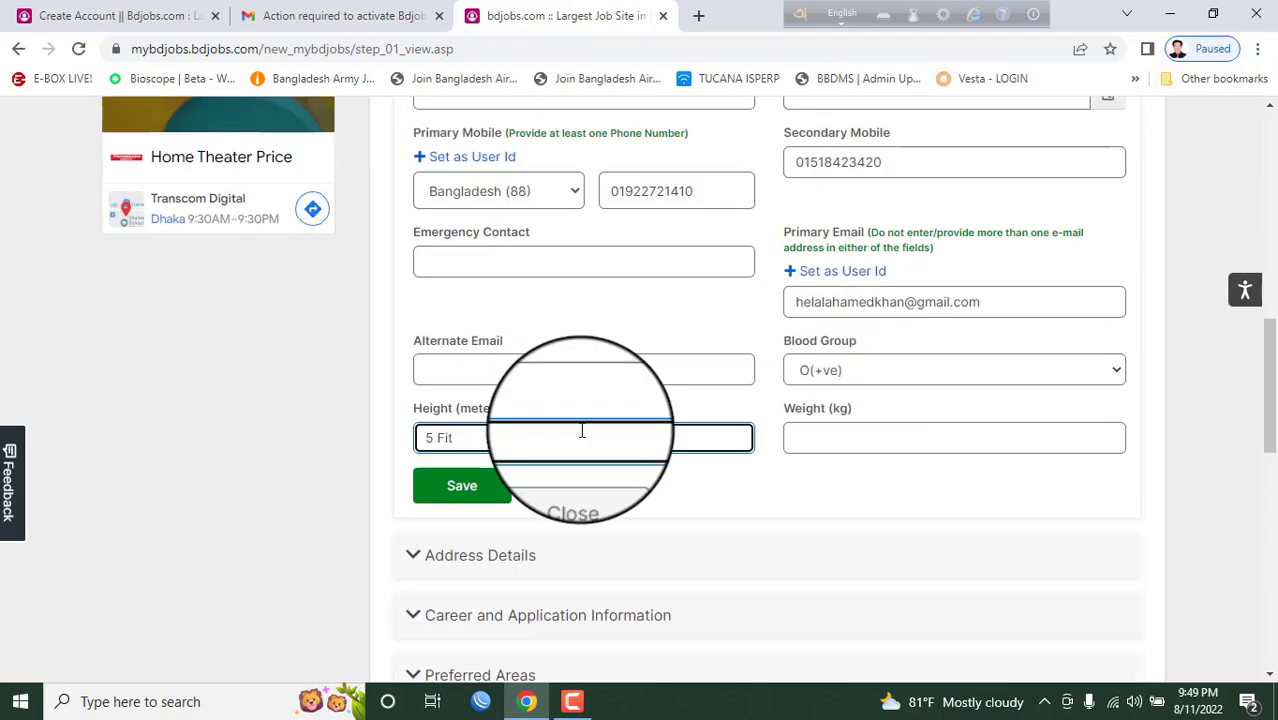
key(BackSpace)
key(BackSpace)
- Make Address Details editable, then expand Career and Application Information
click(491, 476)
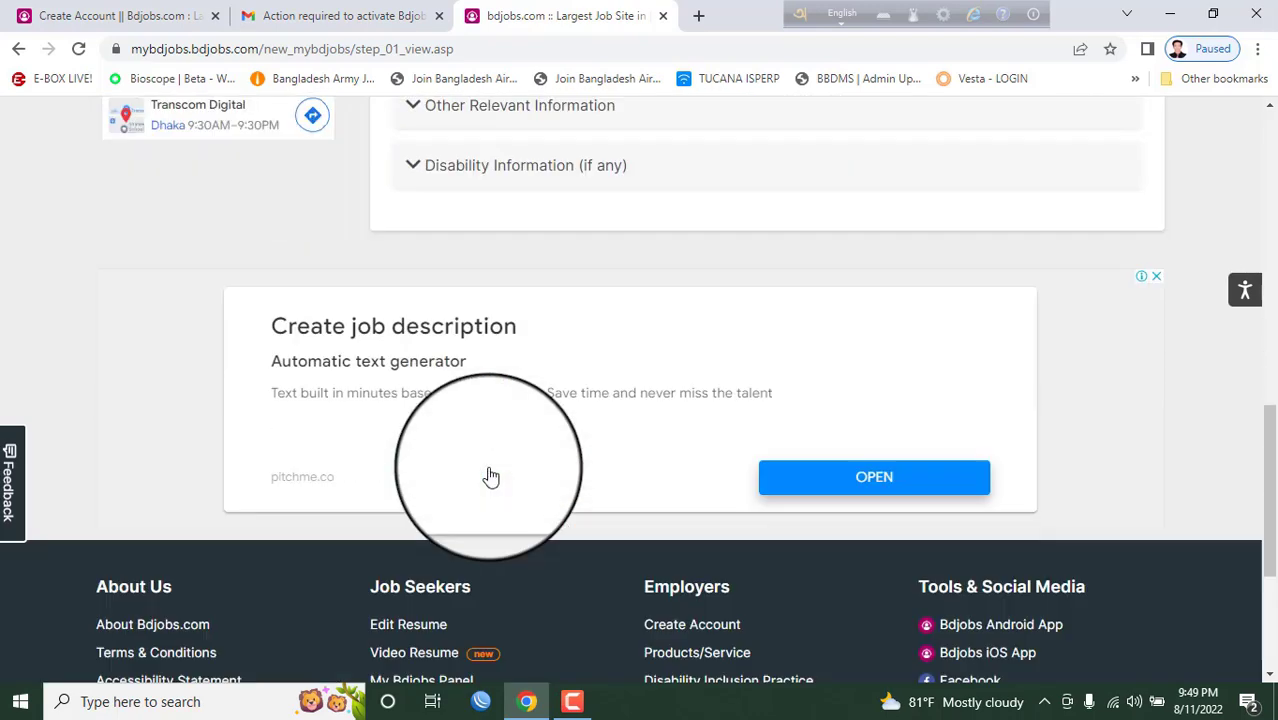
scroll(591, 451, up, 5)
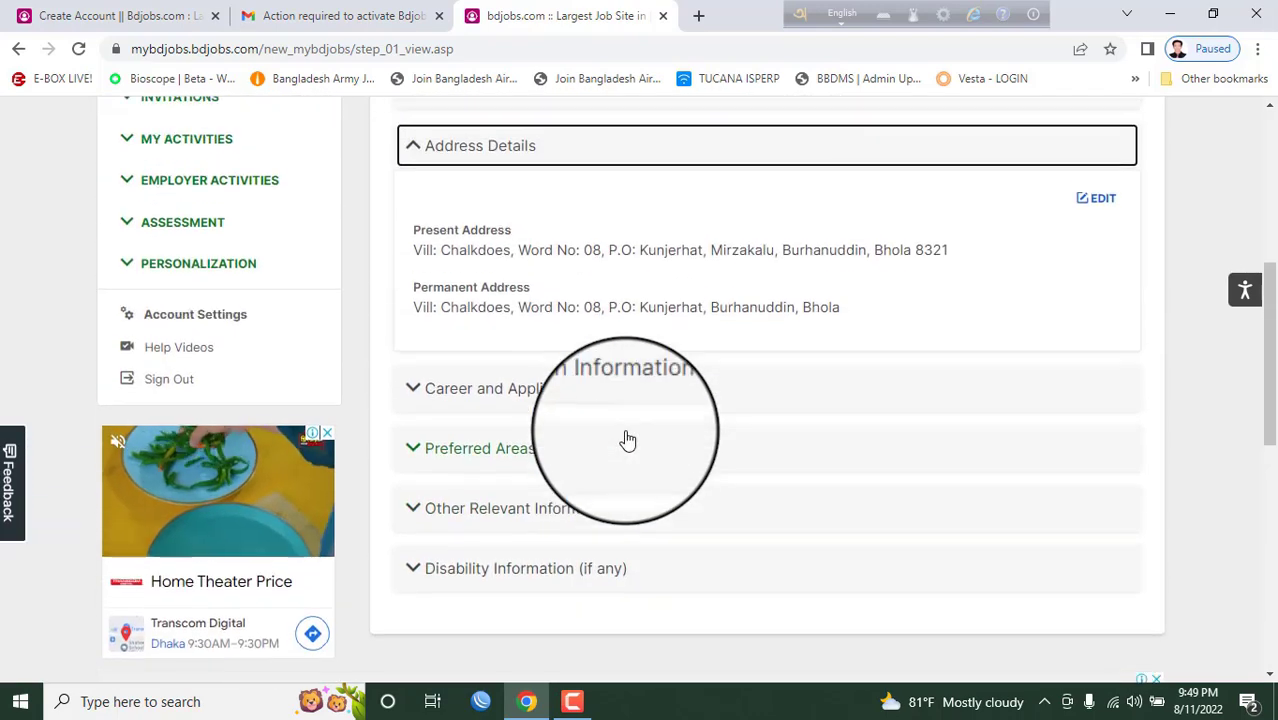
scroll(633, 421, up, 1)
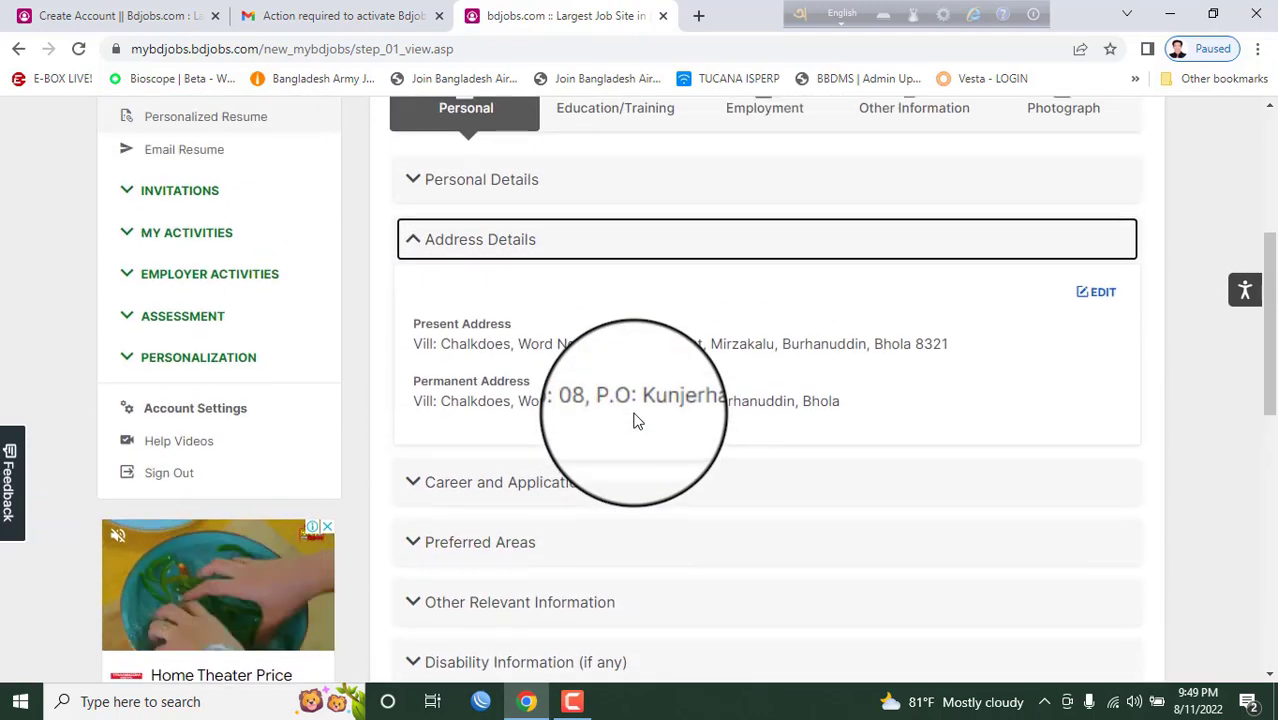
click(1104, 300)
scroll(830, 470, down, 1)
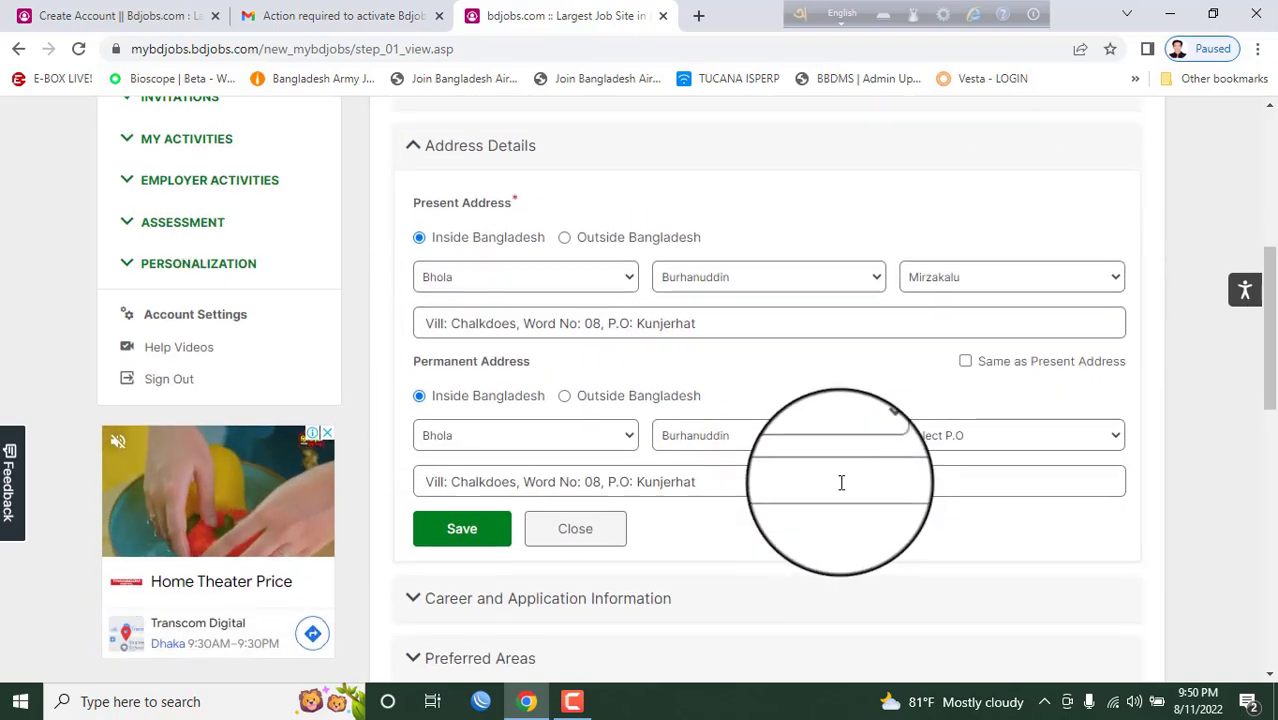
scroll(590, 515, down, 1)
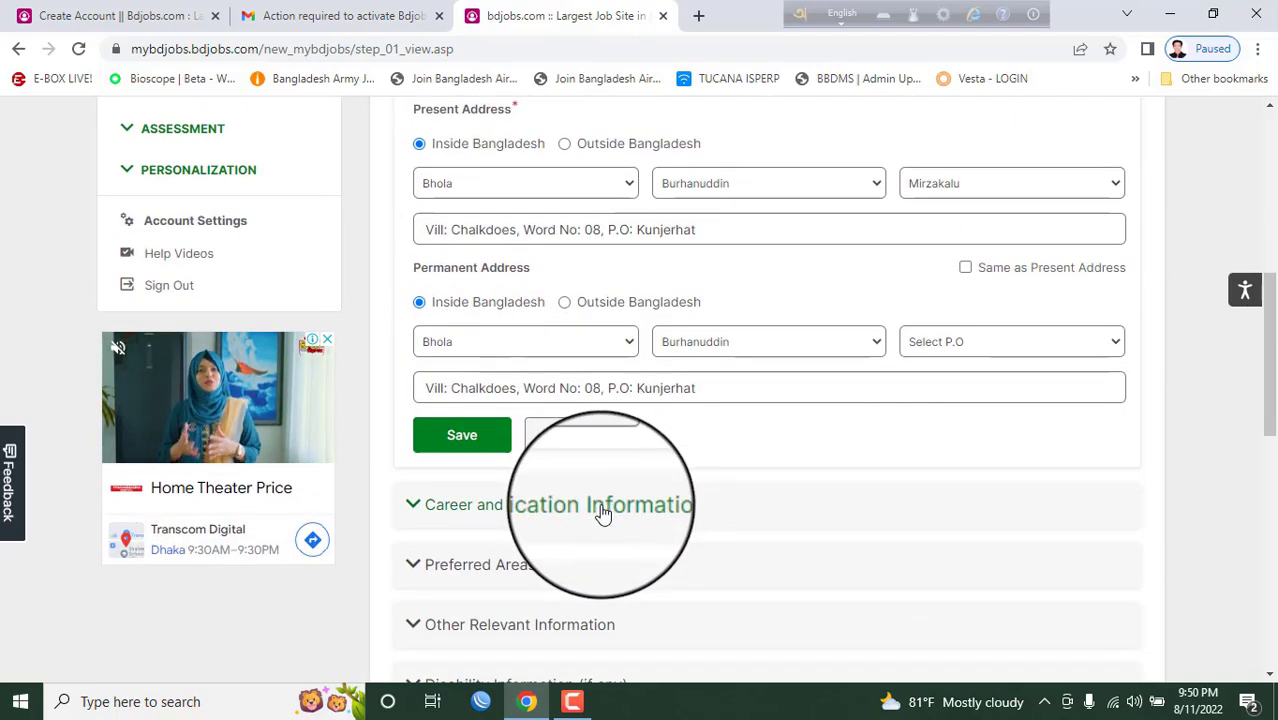
click(603, 513)
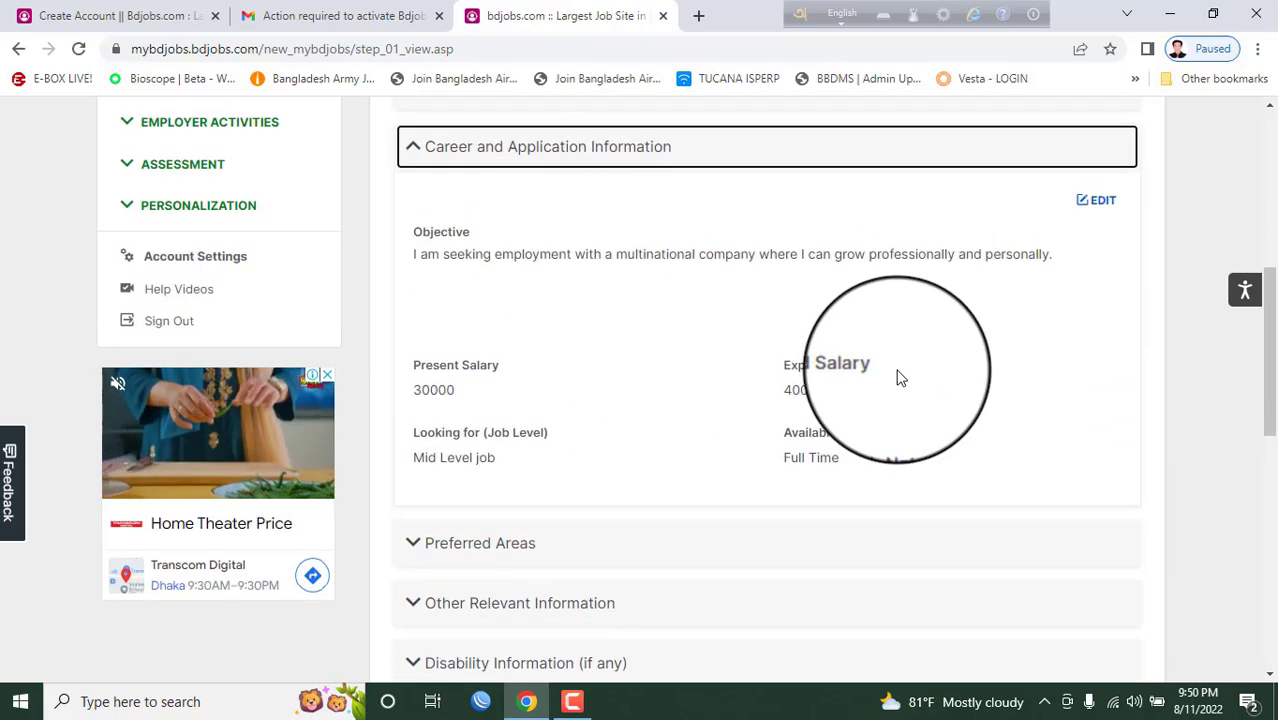
- Make Career and Application Information editable, close the sidebar ad, and review the objective
click(1100, 200)
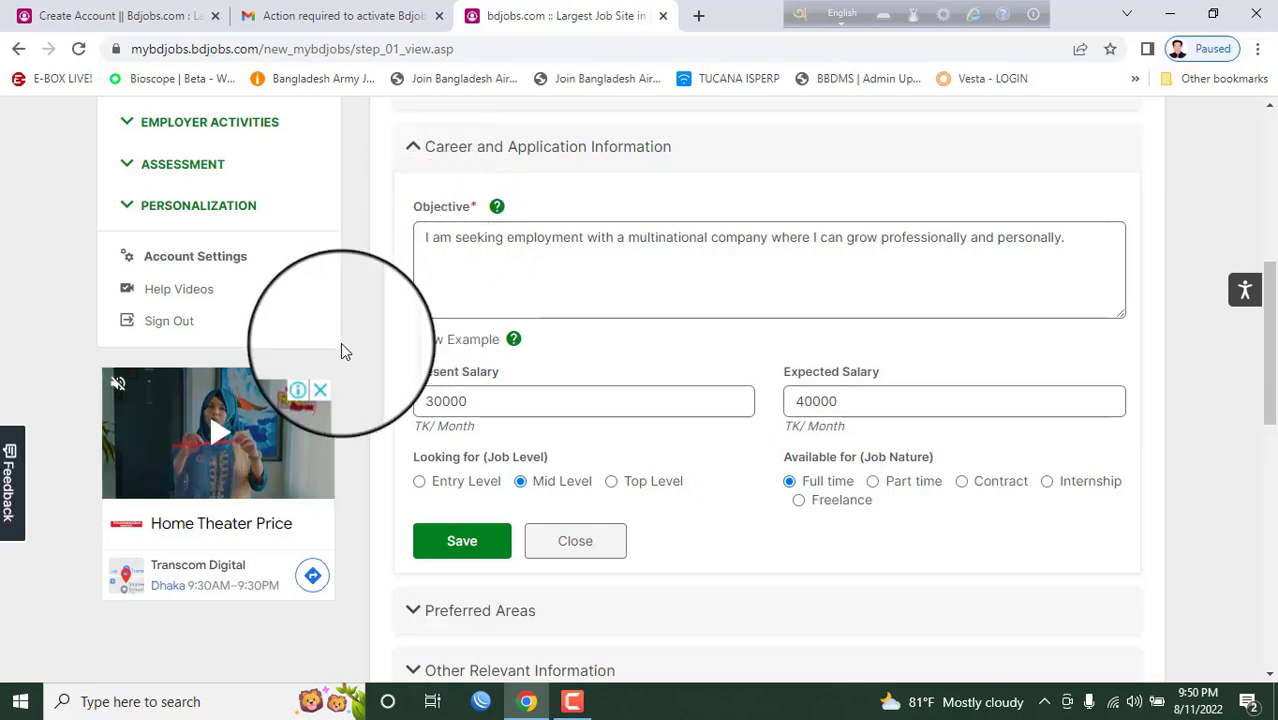
click(327, 374)
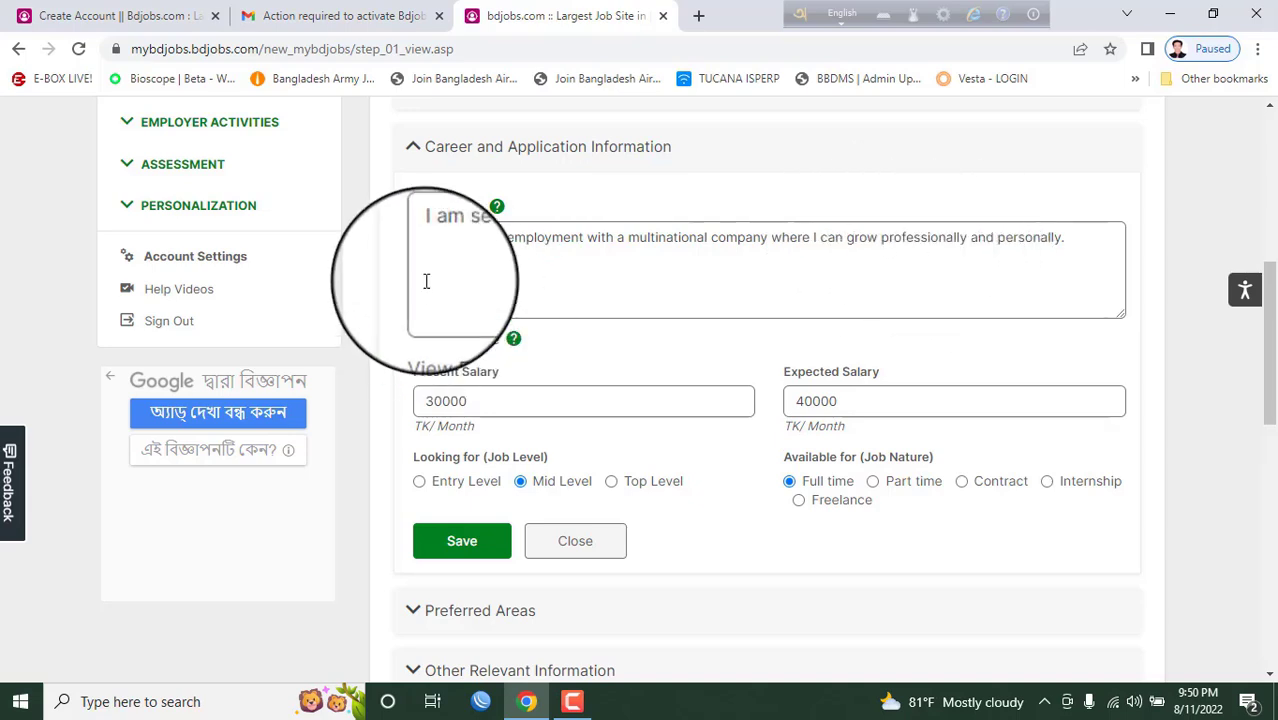
drag(426, 240, 1101, 241)
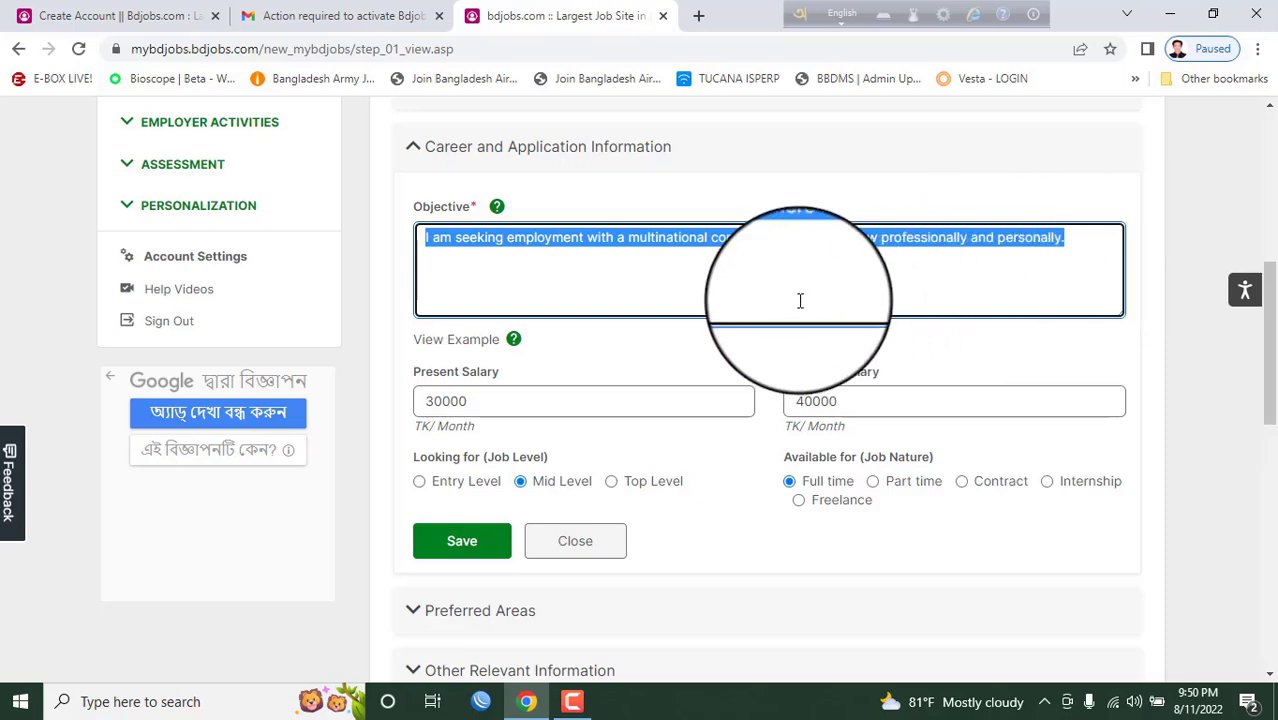
click(778, 272)
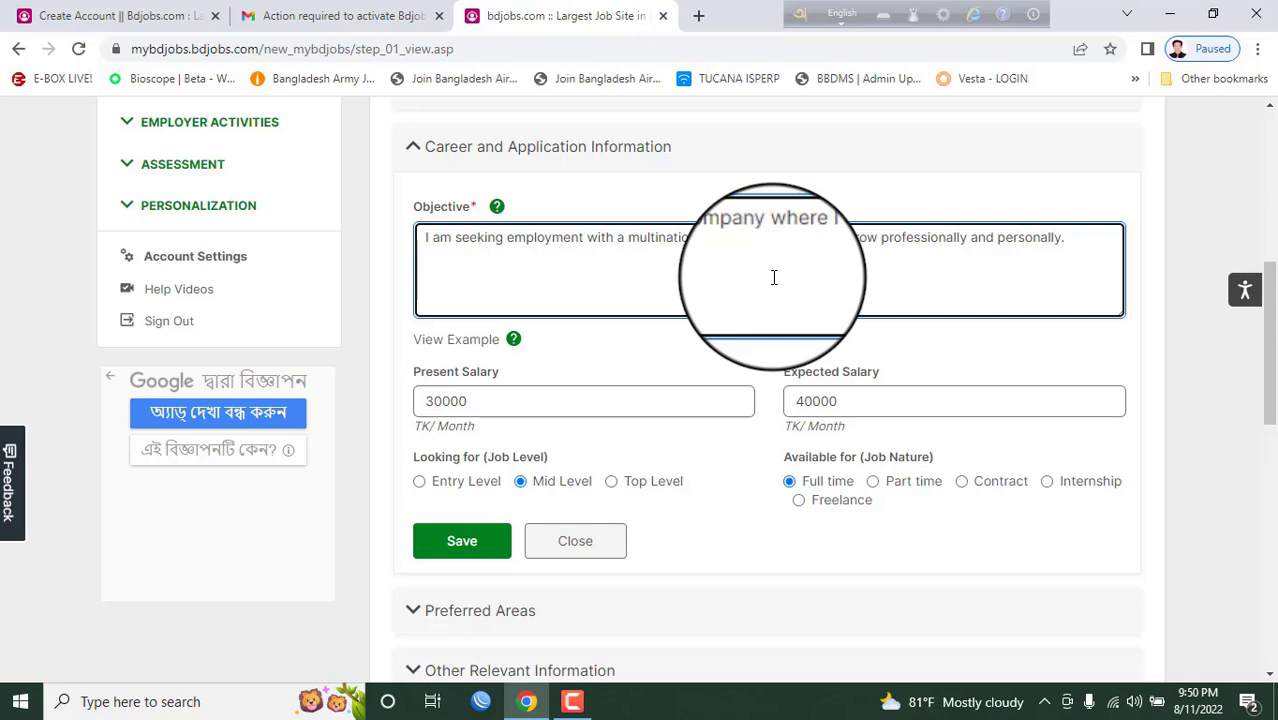
- Check the 30000 present salary, choose Full time, and expand Preferred Areas
scroll(597, 261, down, 1)
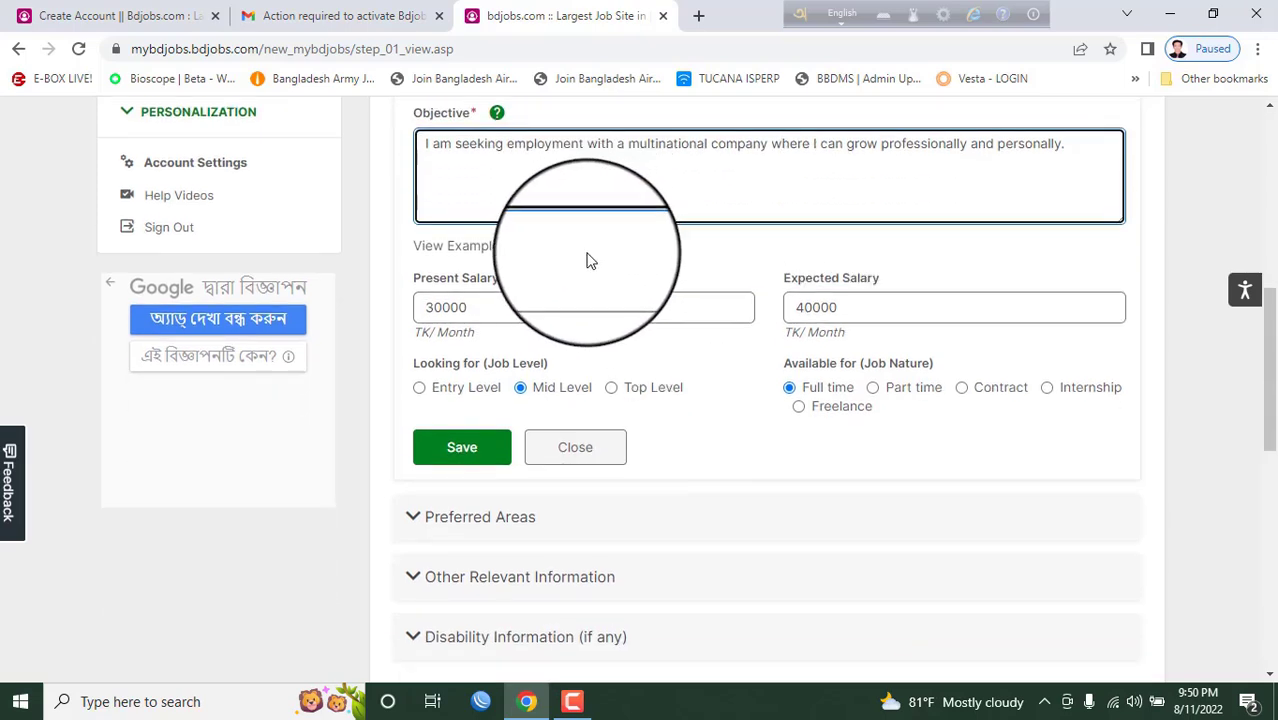
click(482, 300)
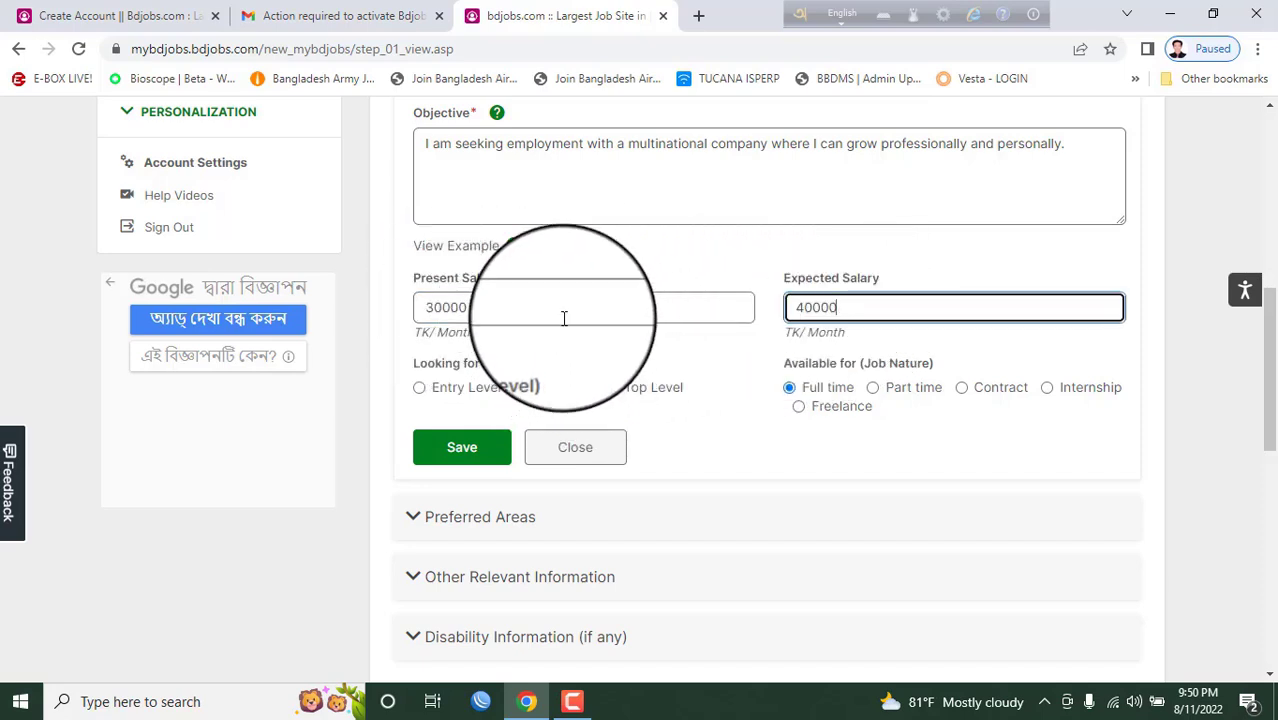
scroll(564, 318, down, 1)
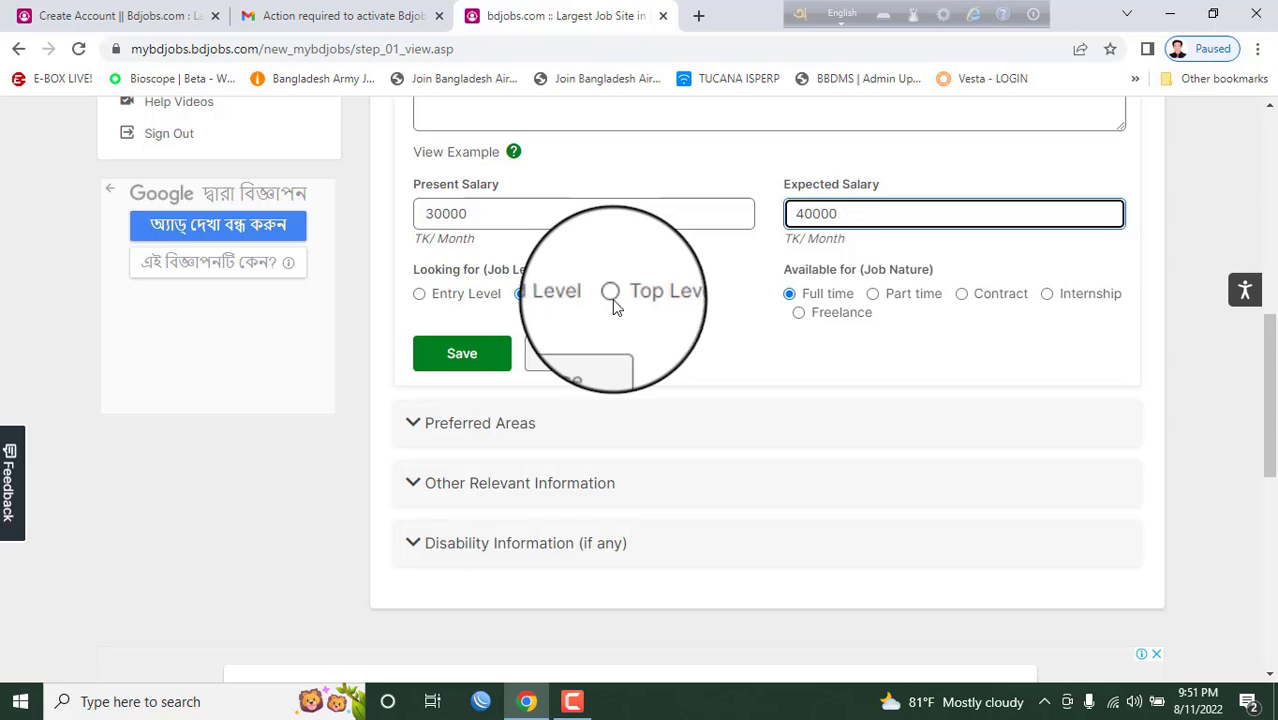
click(856, 306)
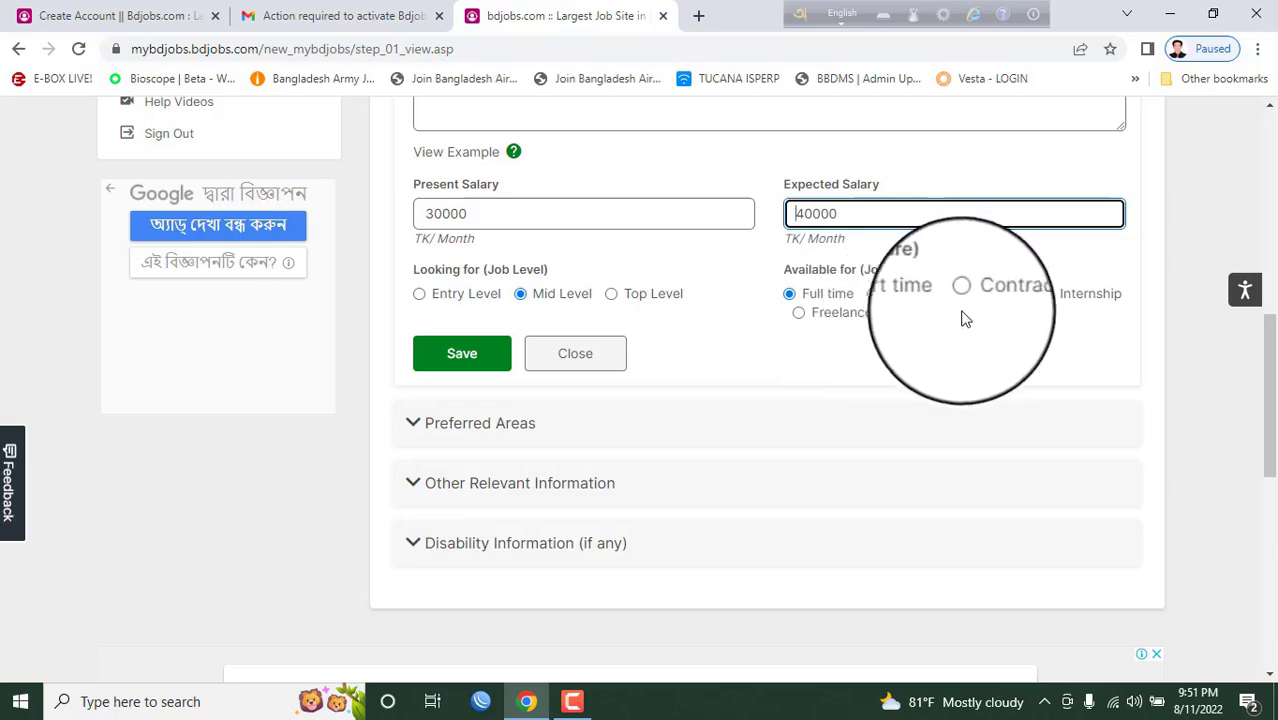
click(521, 423)
- Scroll through Preferred Areas and expand Other Relevant Information to show the keywords
scroll(668, 335, down, 2)
scroll(667, 326, up, 2)
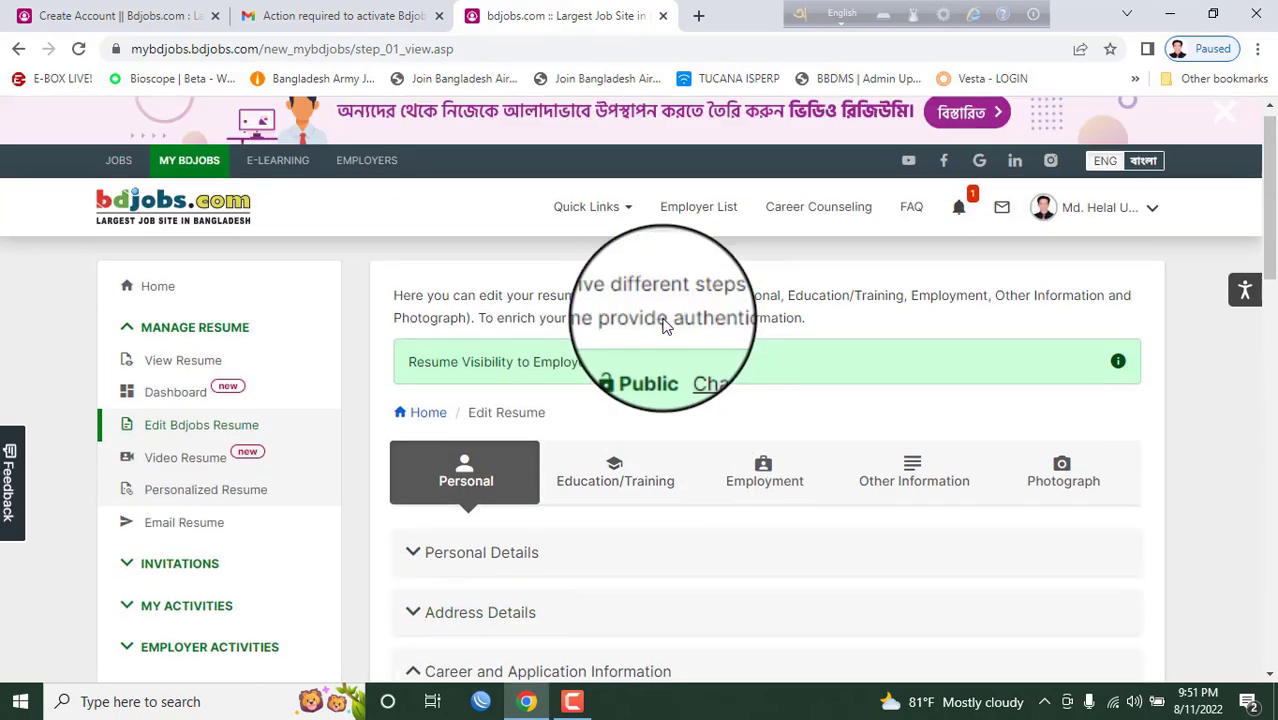
scroll(666, 332, down, 2)
scroll(667, 338, up, 2)
scroll(664, 334, down, 3)
scroll(663, 335, up, 3)
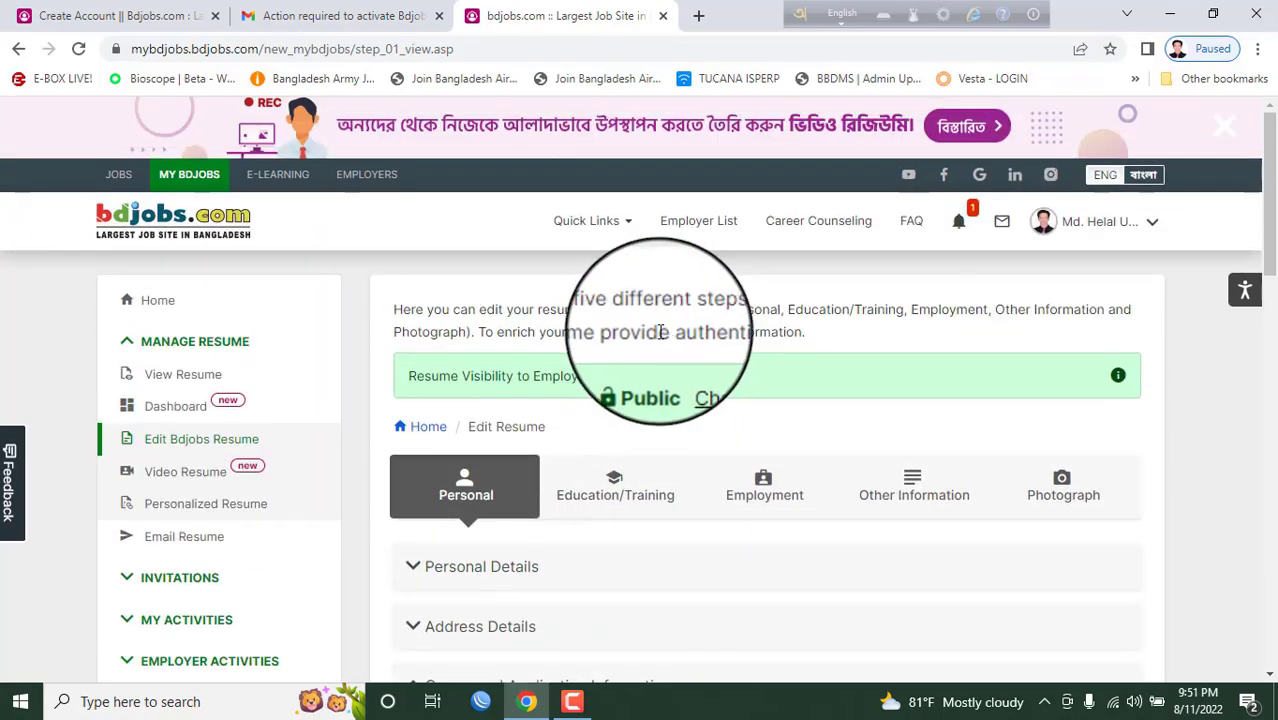
scroll(648, 335, down, 6)
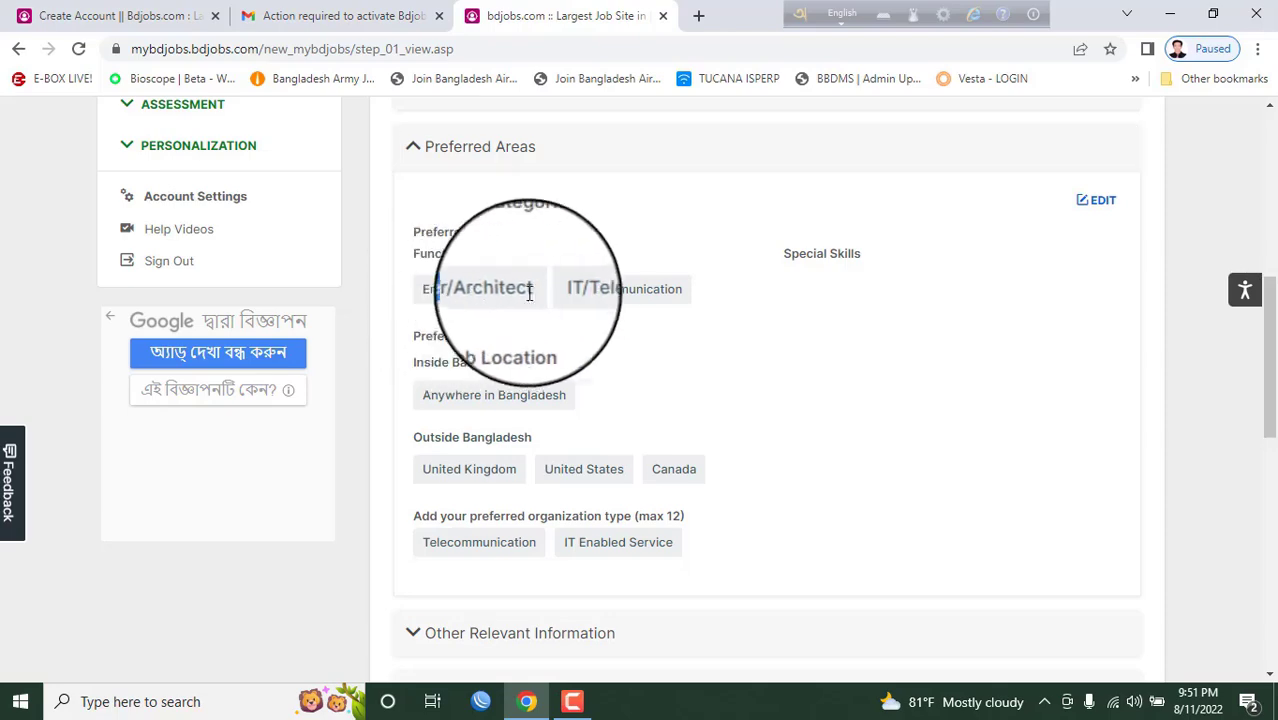
scroll(640, 305, up, 1)
scroll(660, 320, up, 5)
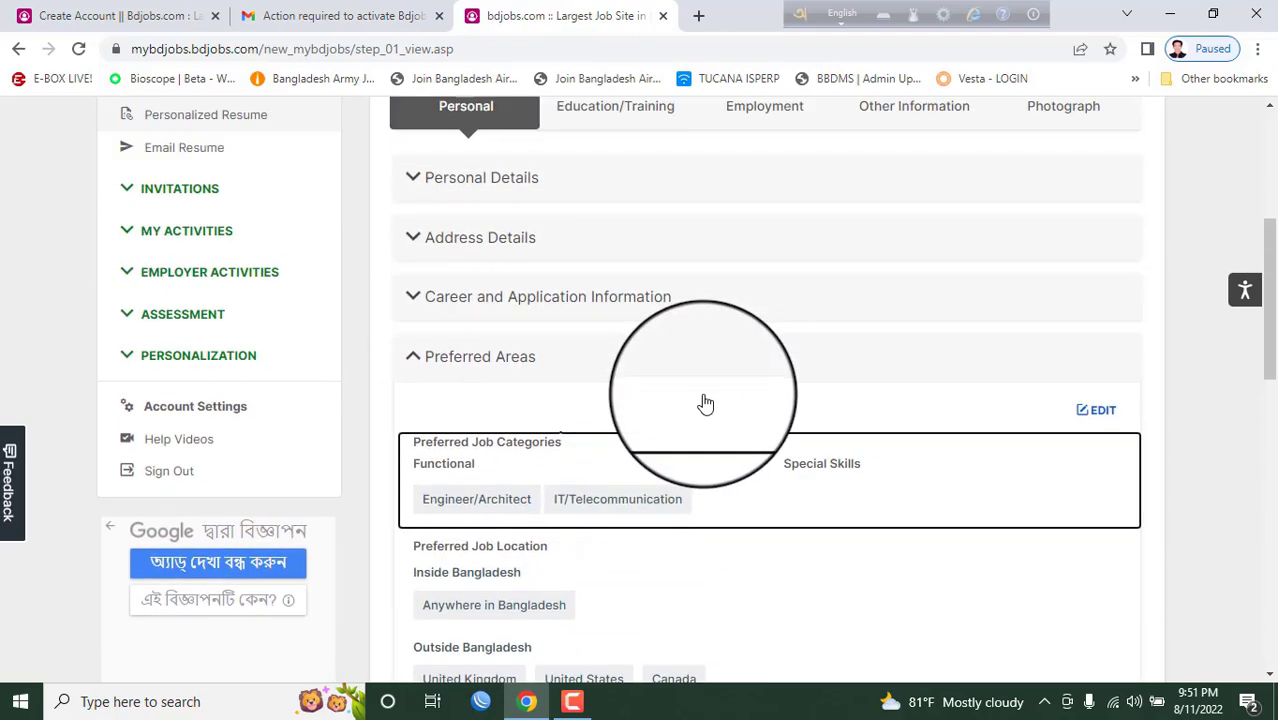
scroll(731, 505, down, 5)
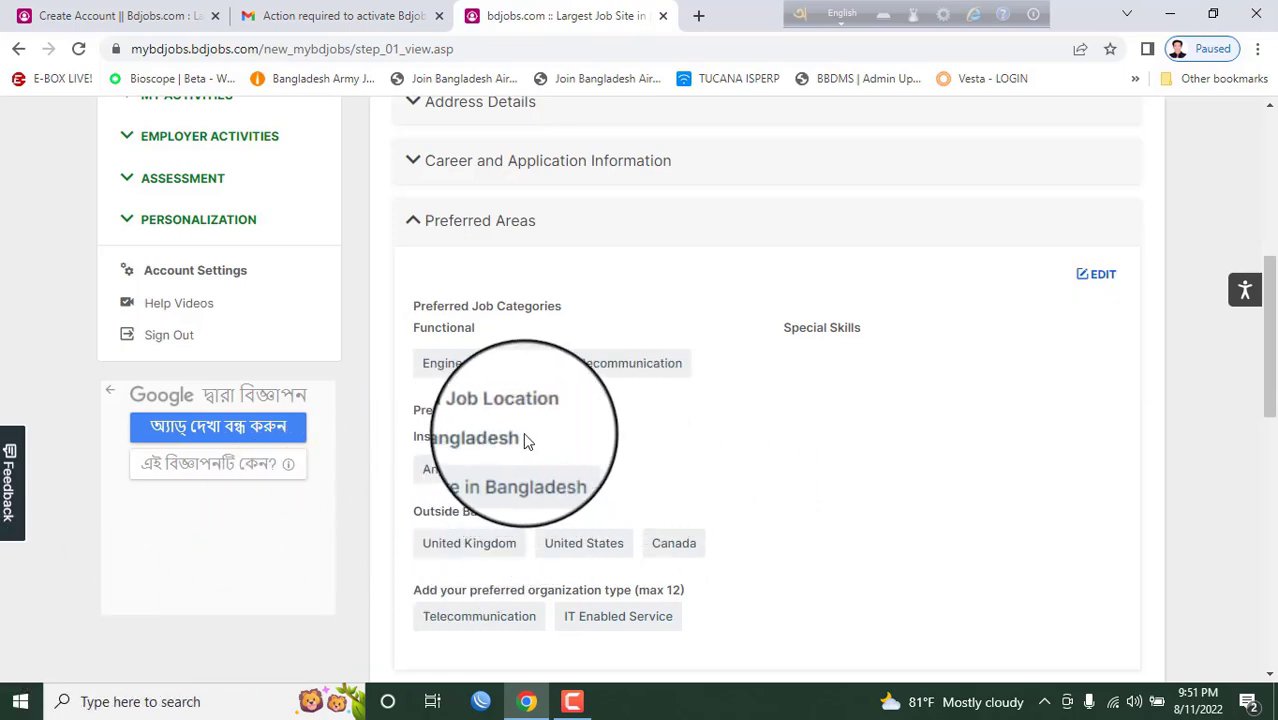
scroll(648, 422, down, 1)
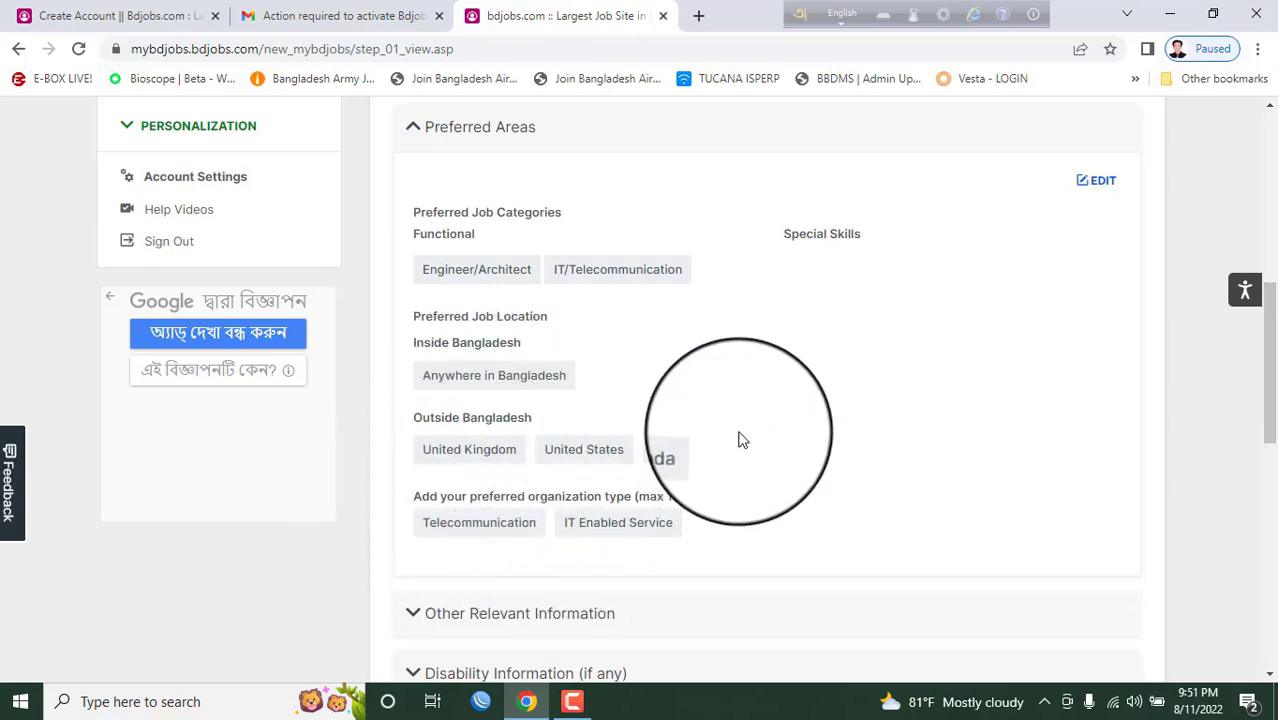
scroll(741, 440, down, 1)
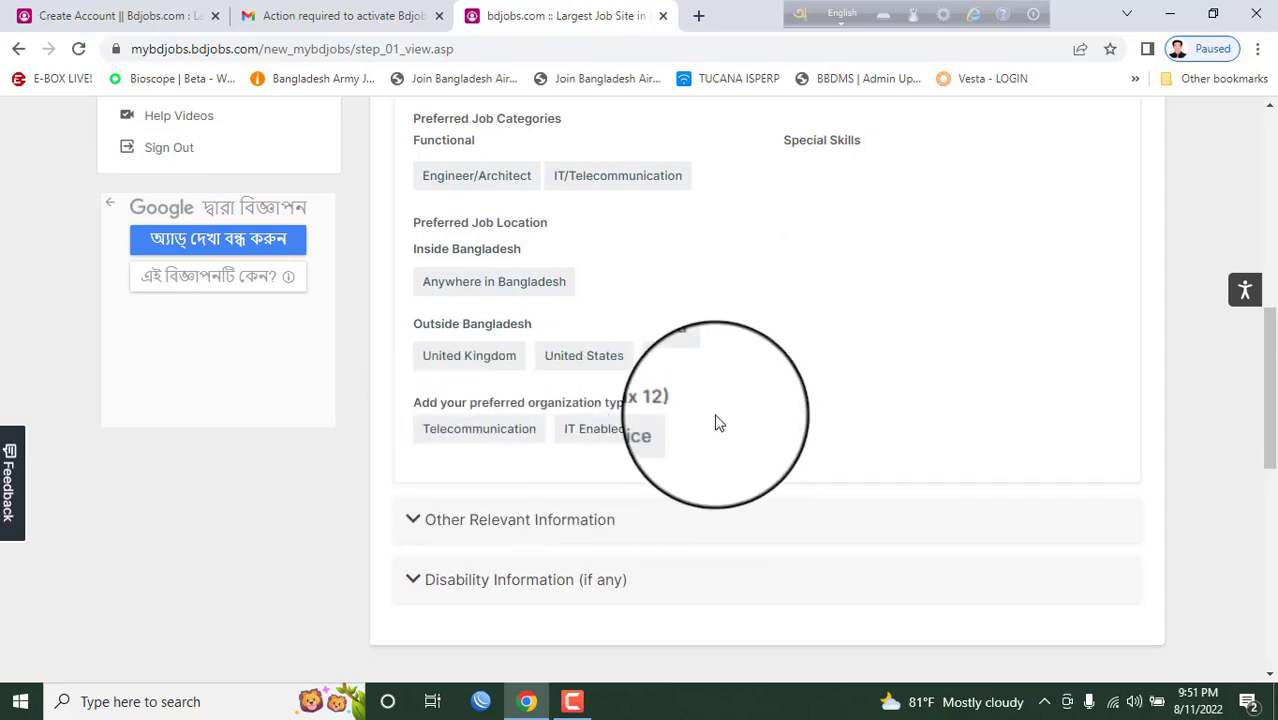
click(556, 519)
scroll(617, 460, up, 1)
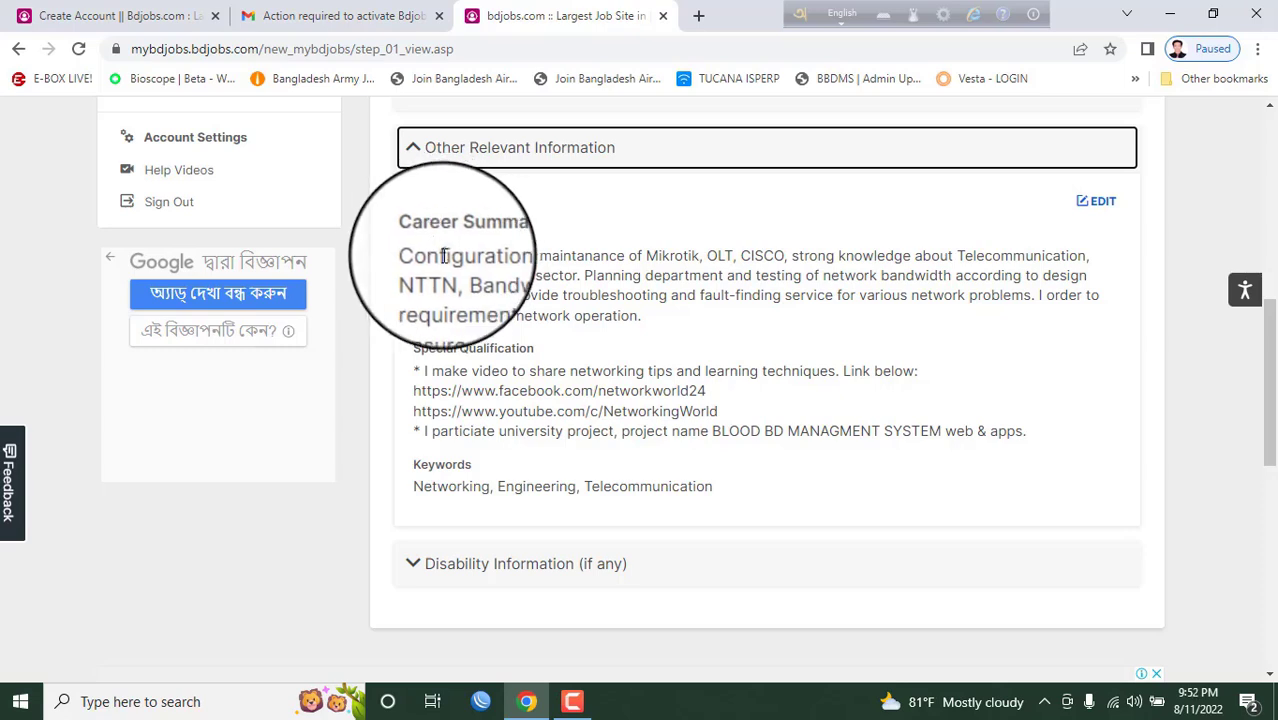
- Read the Career Summary, Special Qualification and Keywords, then expand Disability Information
drag(414, 256, 660, 324)
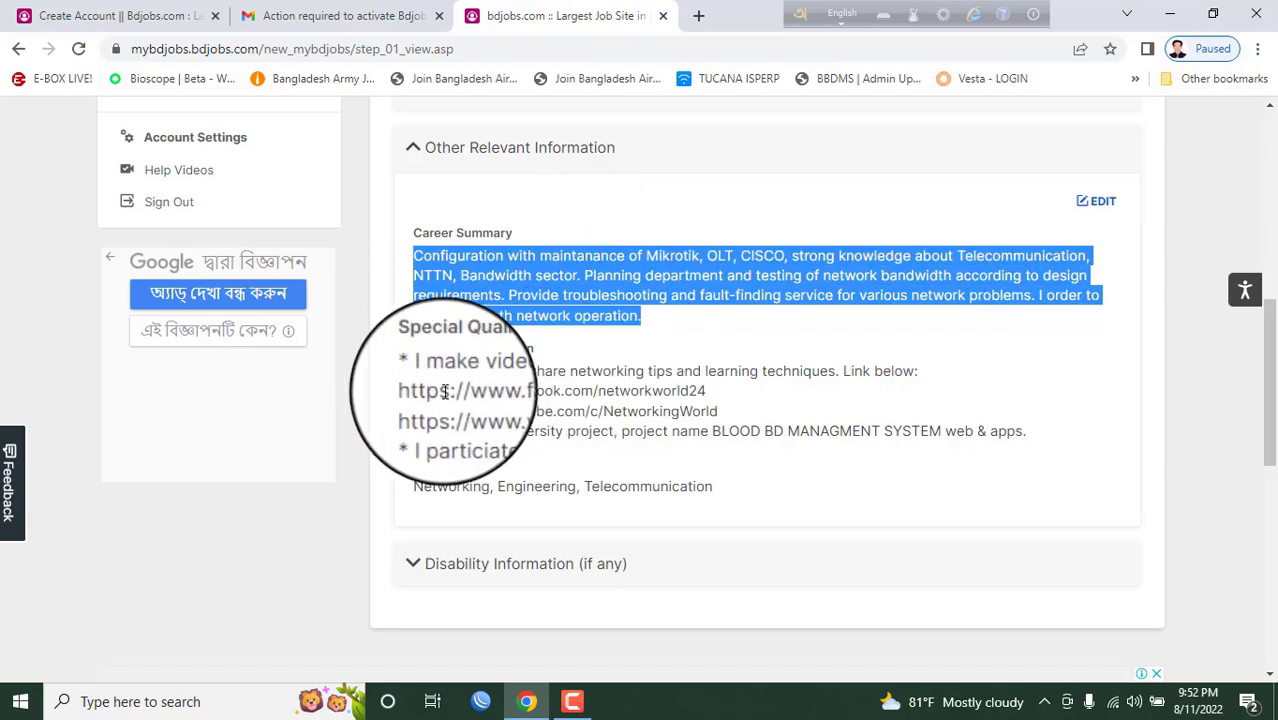
drag(420, 371, 842, 453)
click(842, 453)
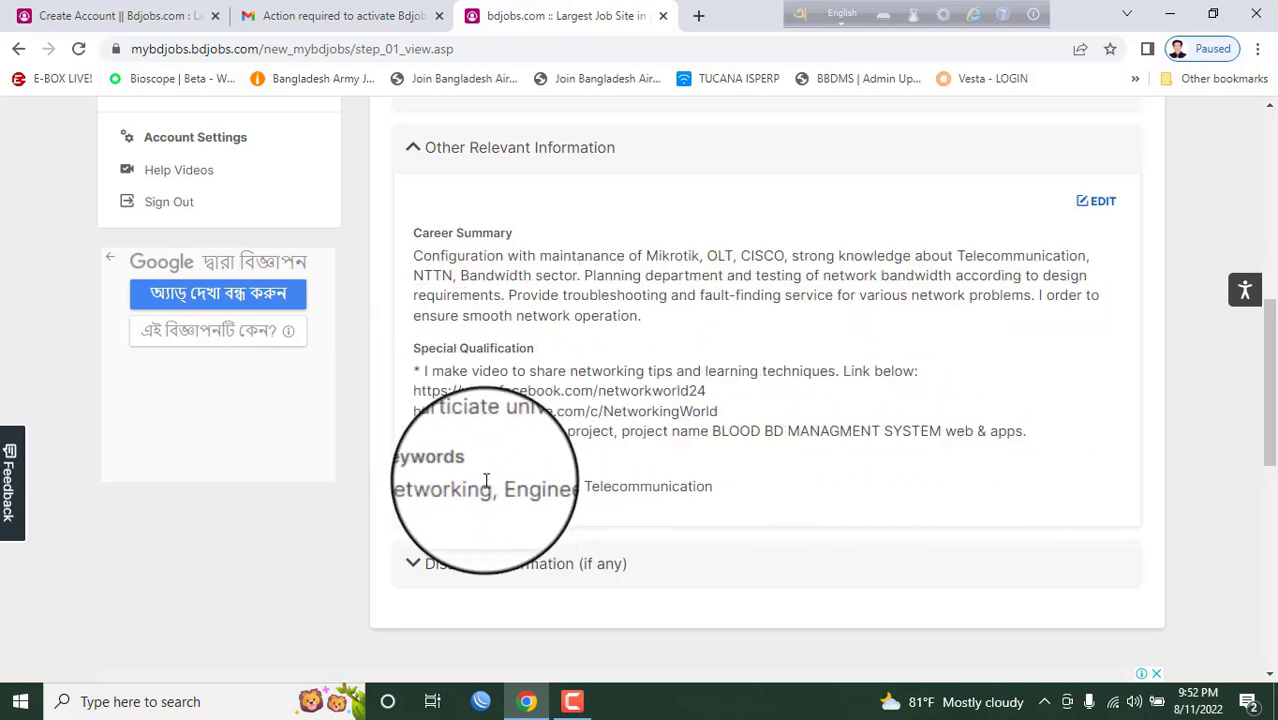
drag(423, 486, 700, 487)
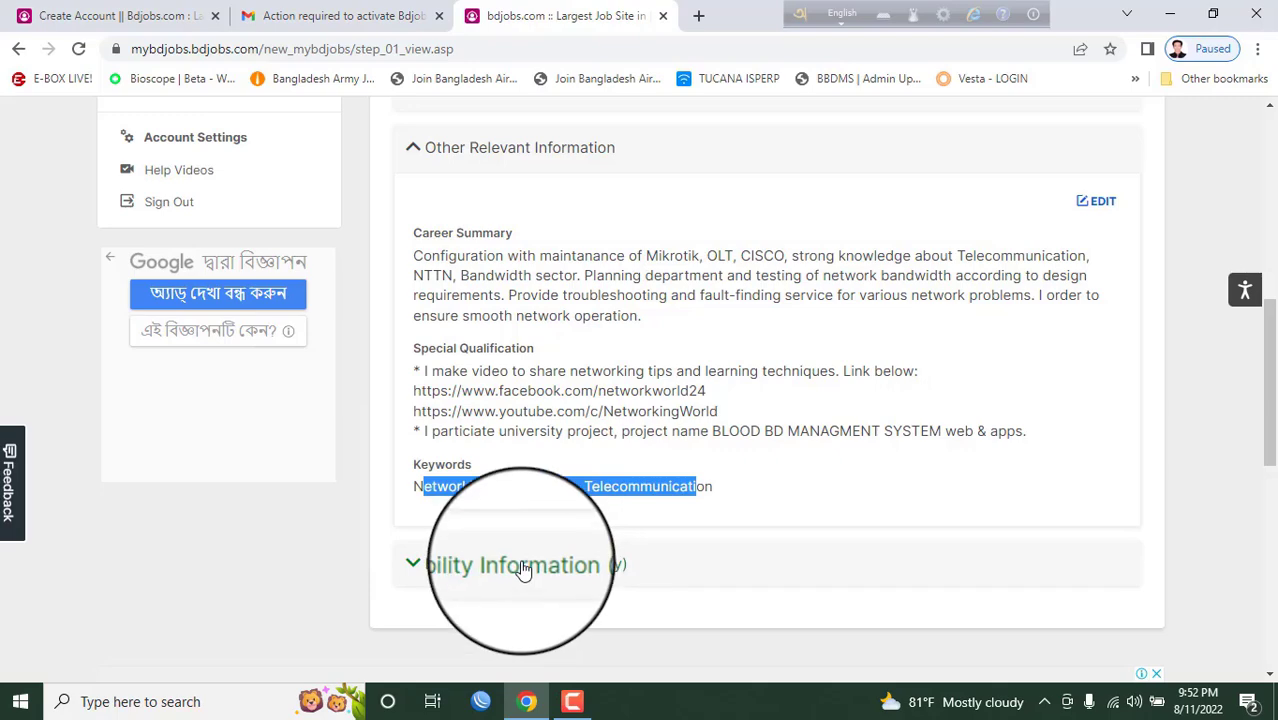
click(522, 565)
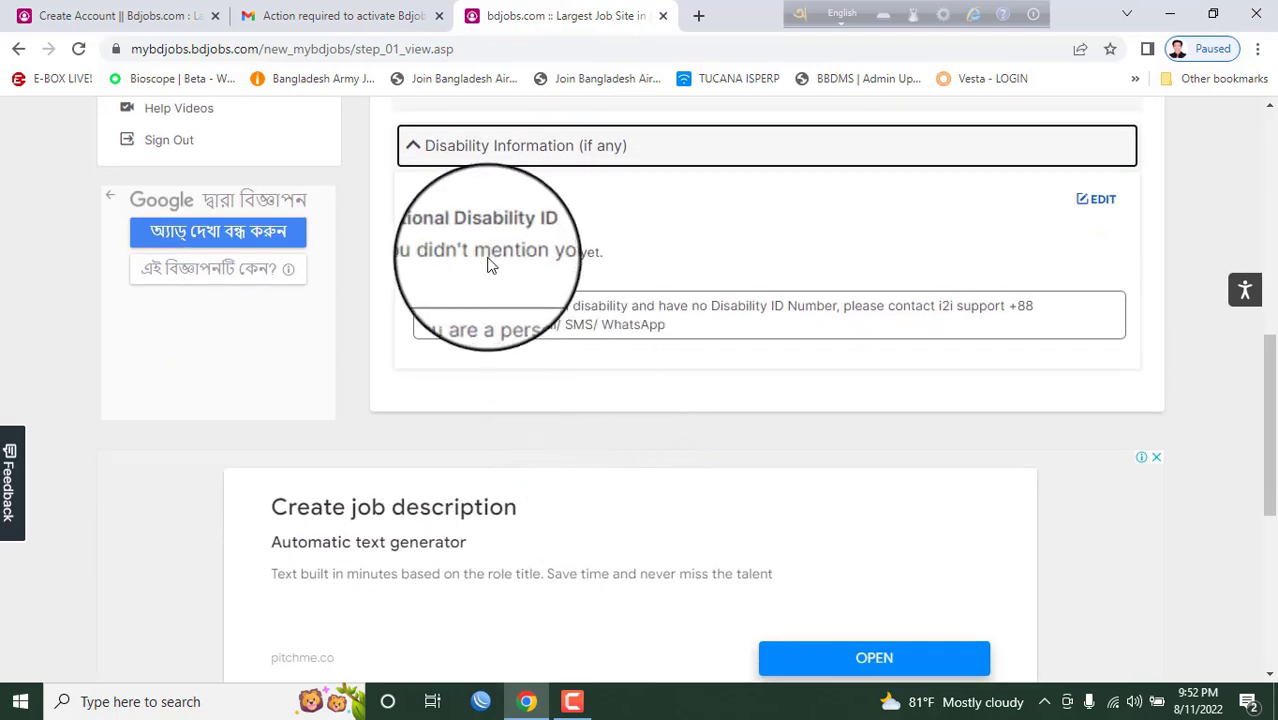
scroll(841, 420, up, 5)
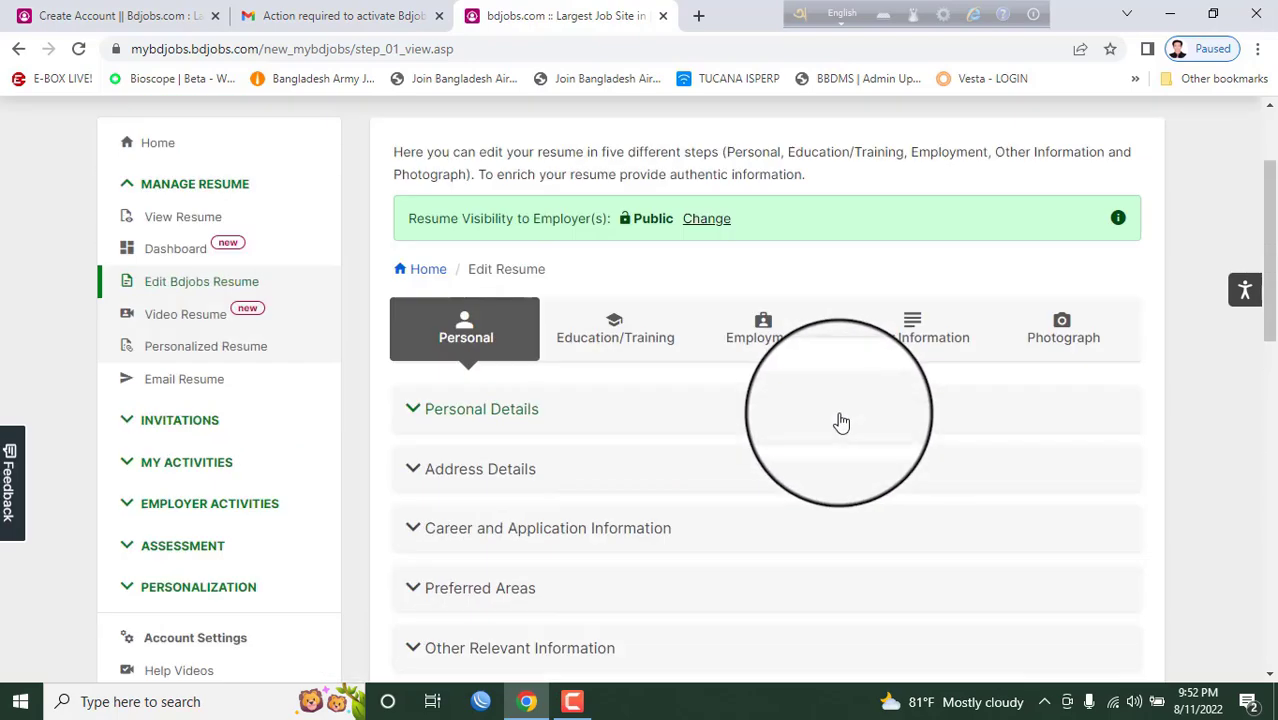
scroll(841, 427, down, 6)
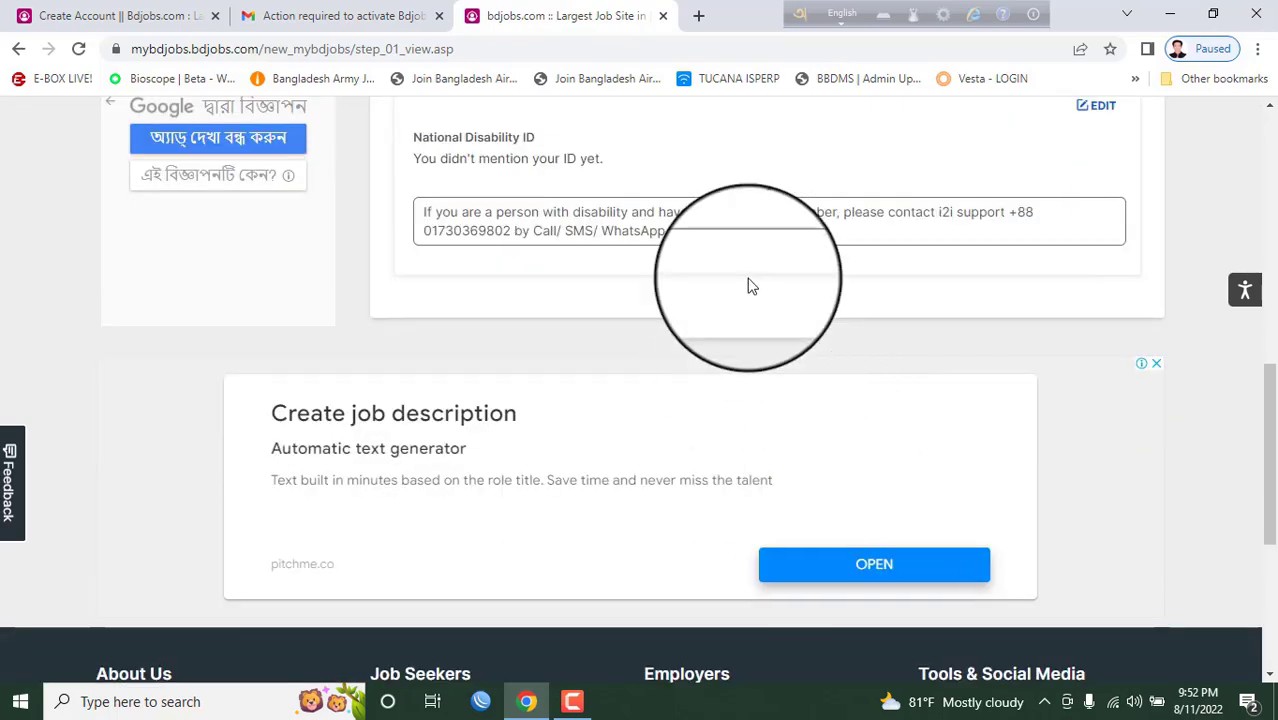
scroll(763, 285, up, 5)
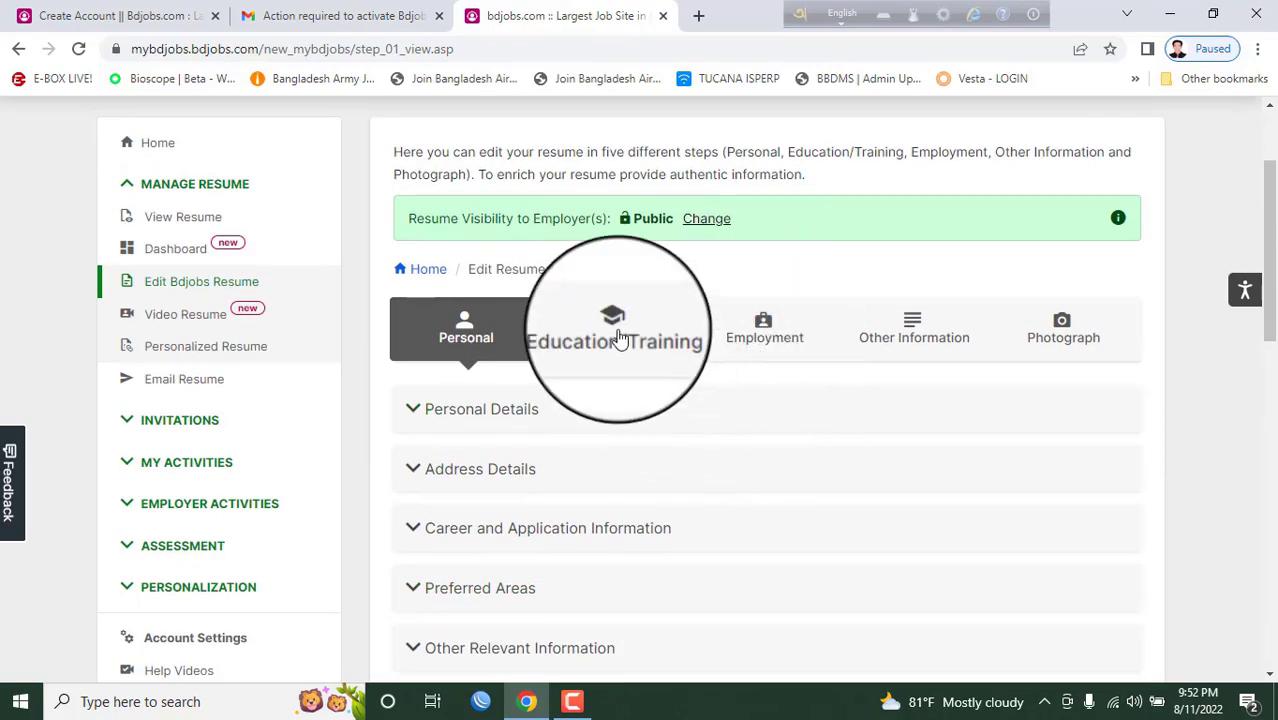
- Switch to Education/Training and open the first academic record, keeping Bachelor/Honors level
click(619, 338)
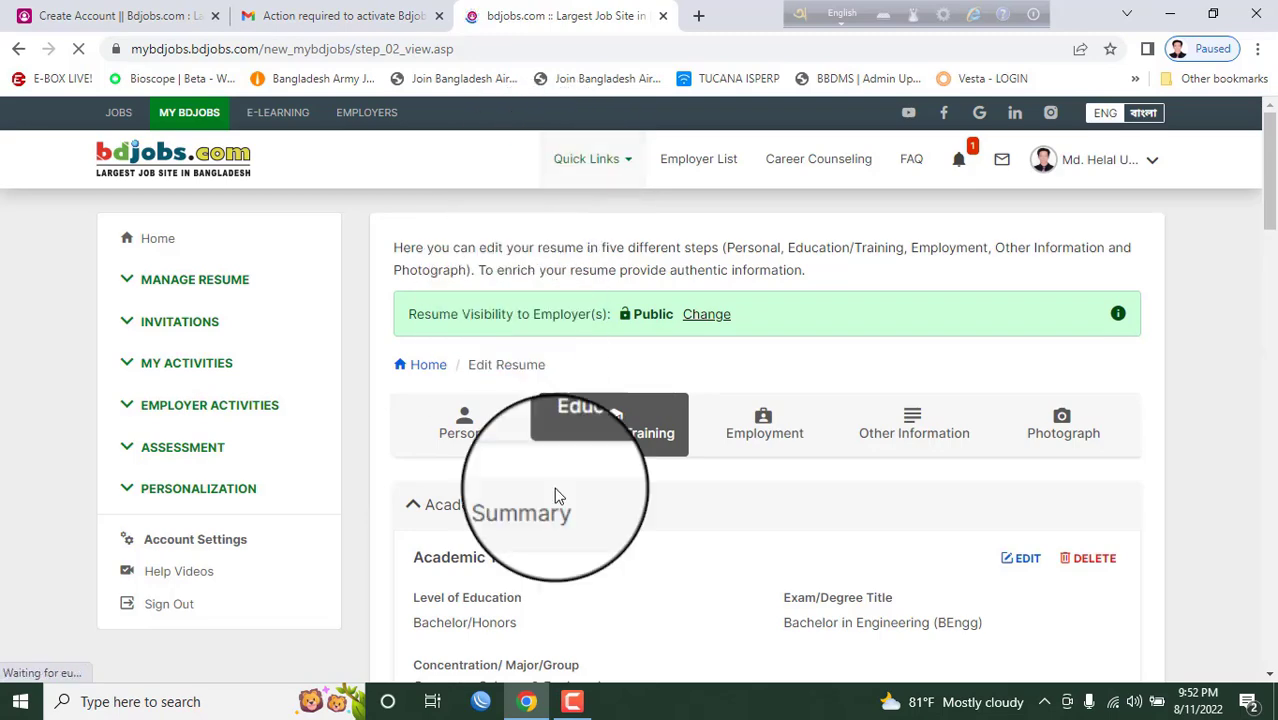
scroll(673, 543, down, 2)
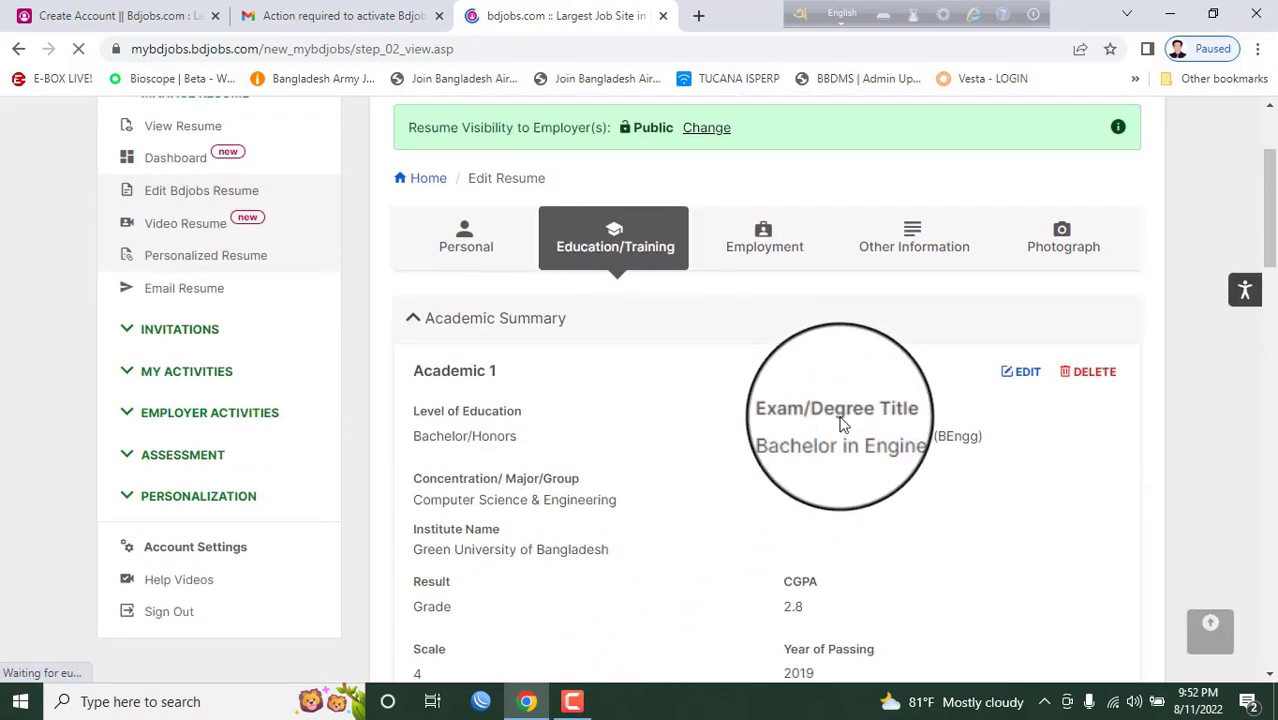
click(1020, 383)
scroll(740, 430, down, 1)
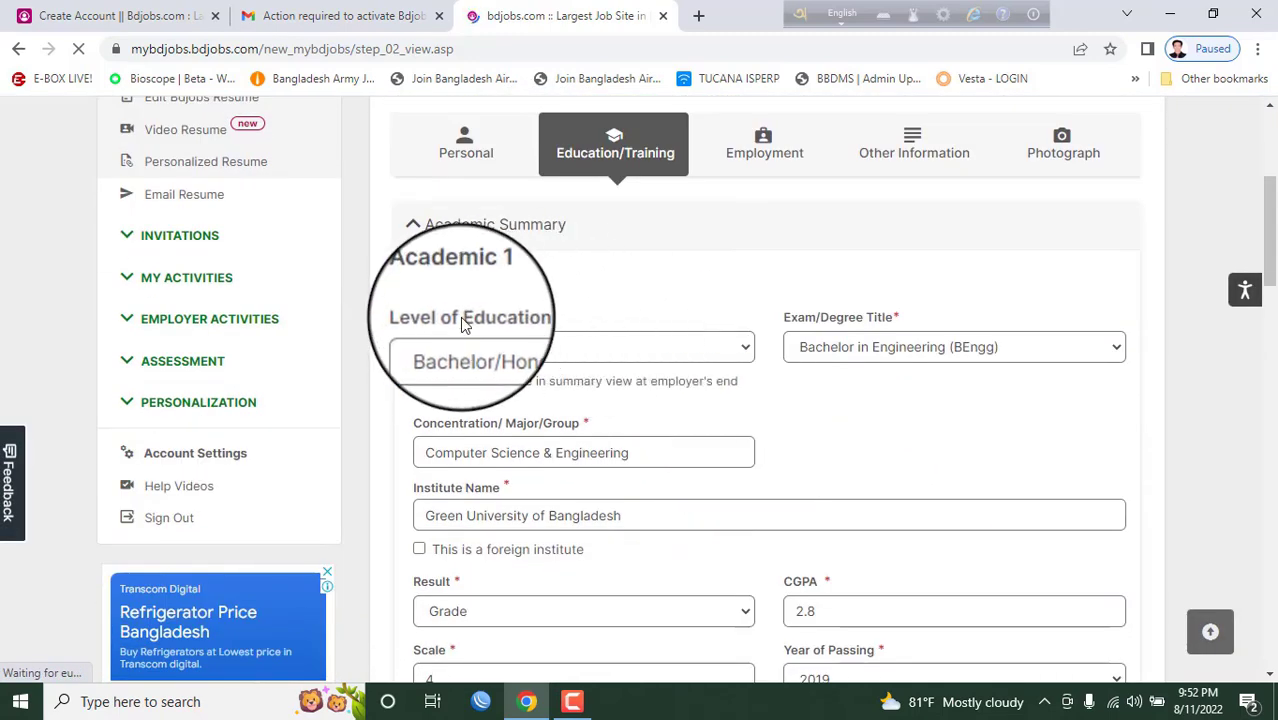
click(327, 575)
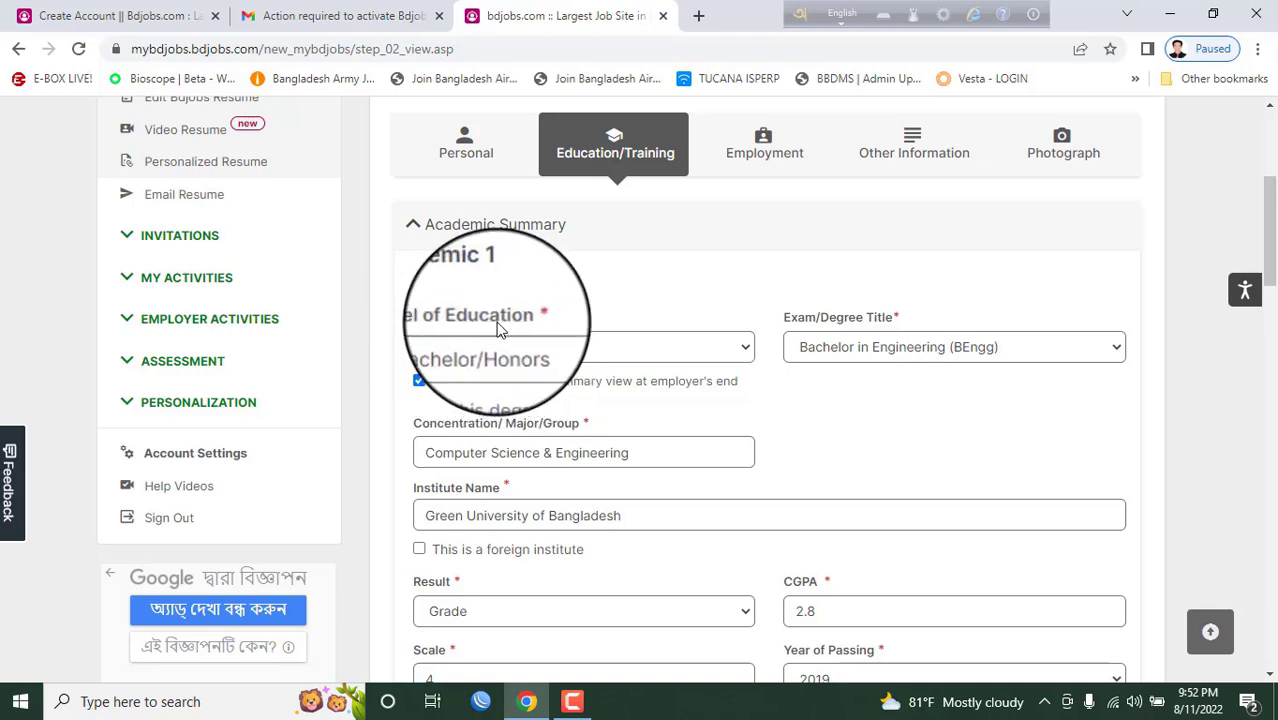
click(518, 346)
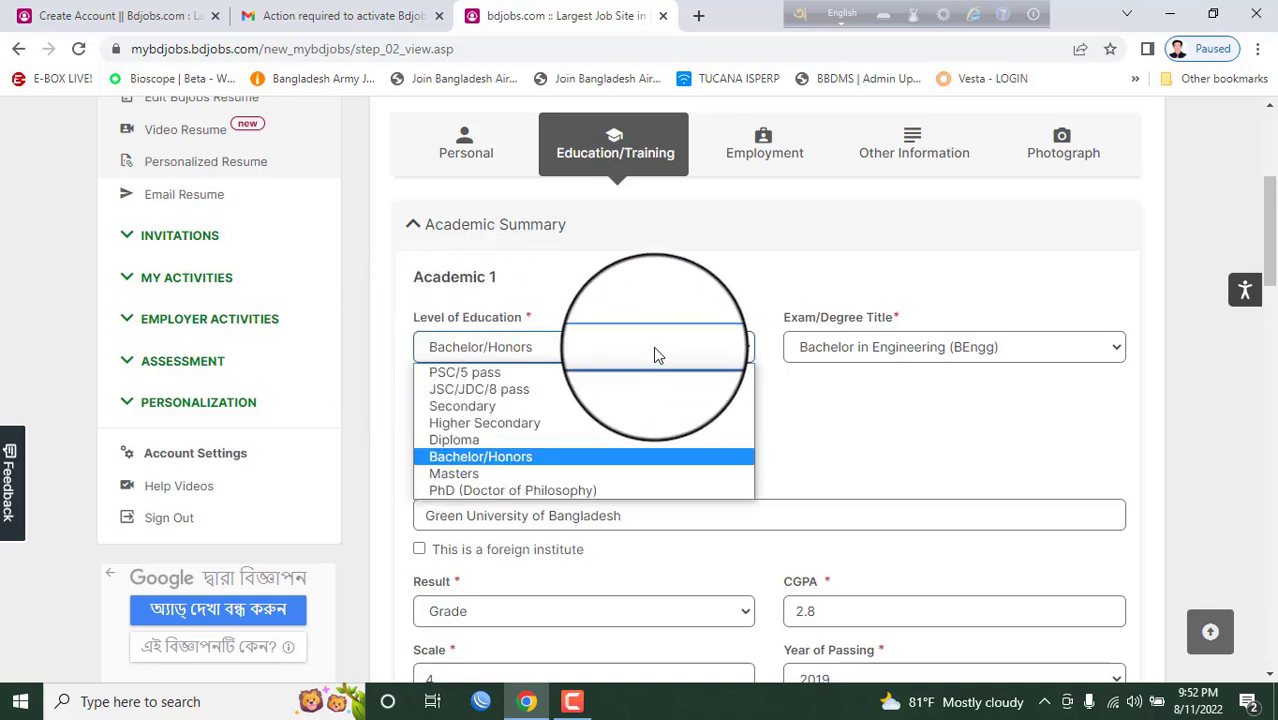
click(880, 386)
- Scroll through the academic entries and expand the Training Summary
scroll(628, 428, down, 2)
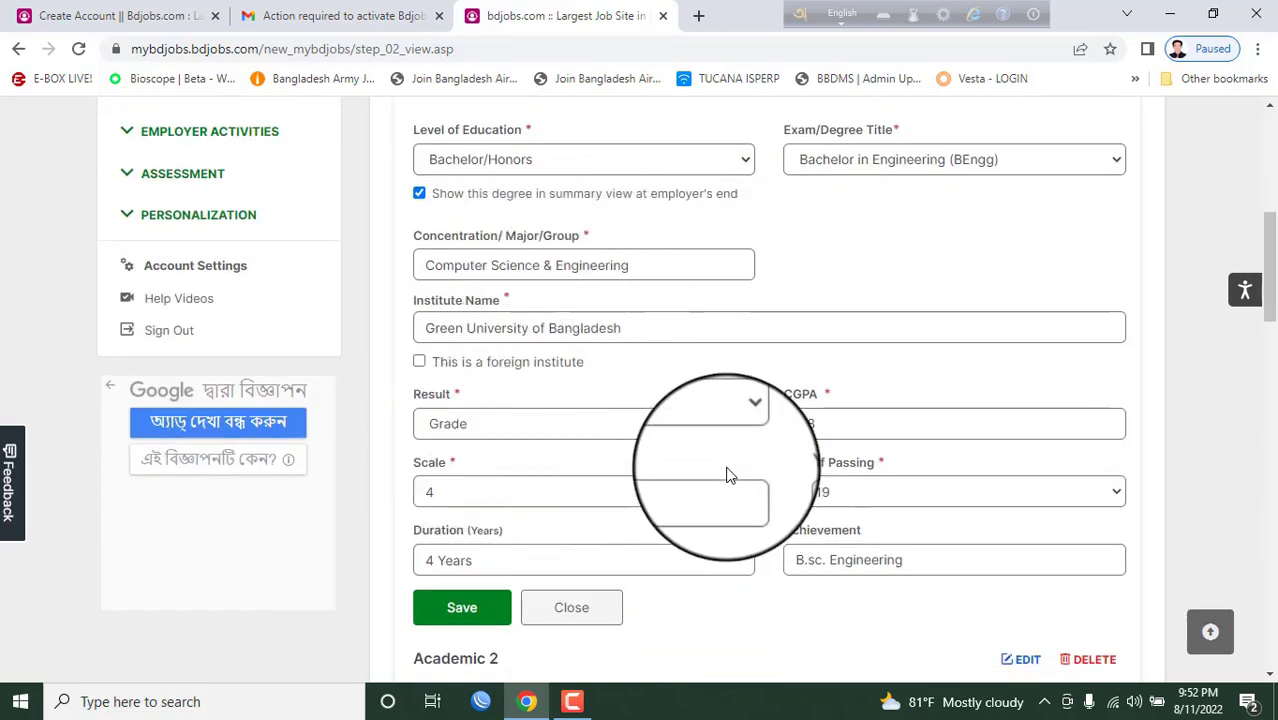
scroll(715, 420, down, 1)
scroll(745, 400, down, 1)
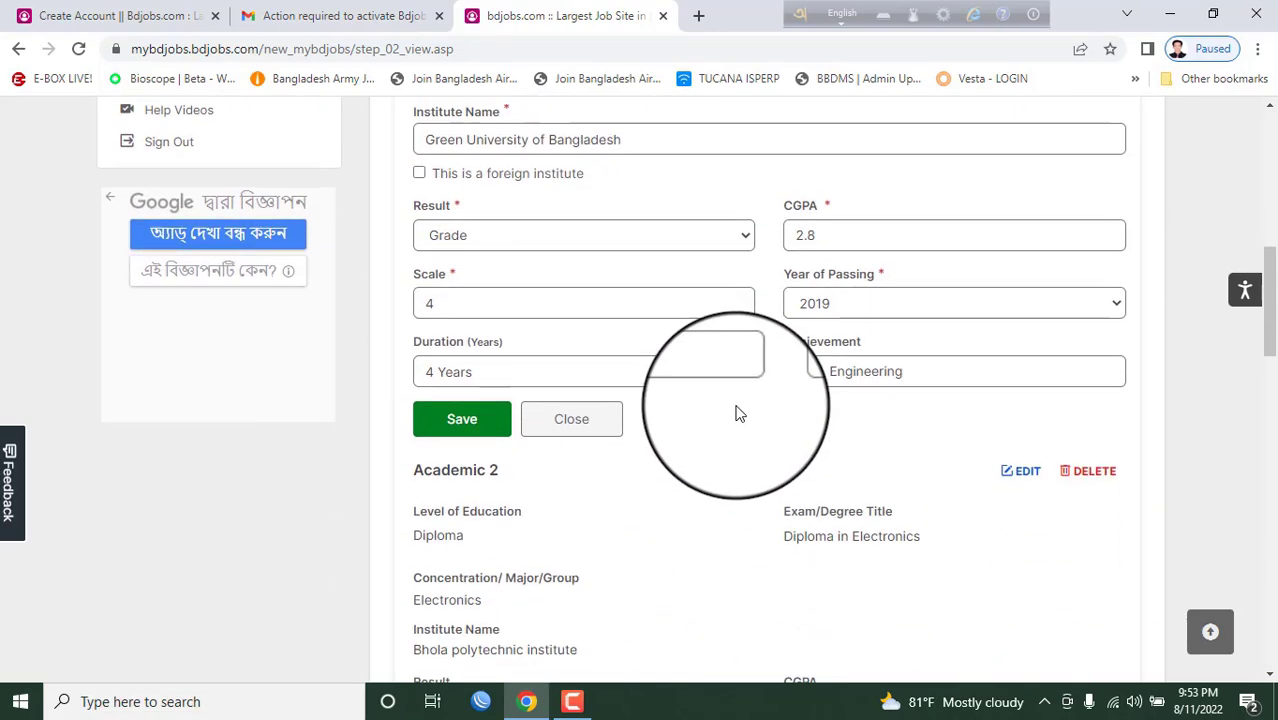
scroll(738, 413, down, 1)
scroll(700, 400, down, 8)
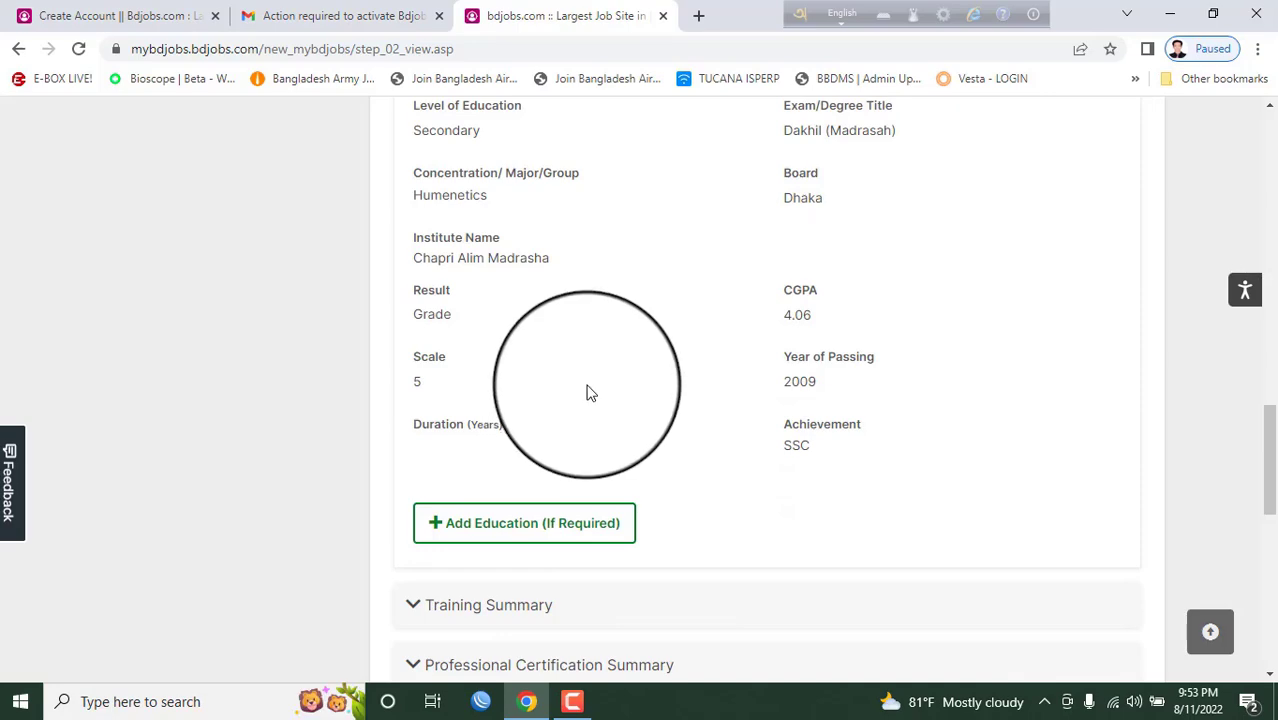
scroll(586, 400, down, 2)
click(479, 420)
- Expand the Professional Certification Summary and read both certifications
scroll(500, 430, down, 4)
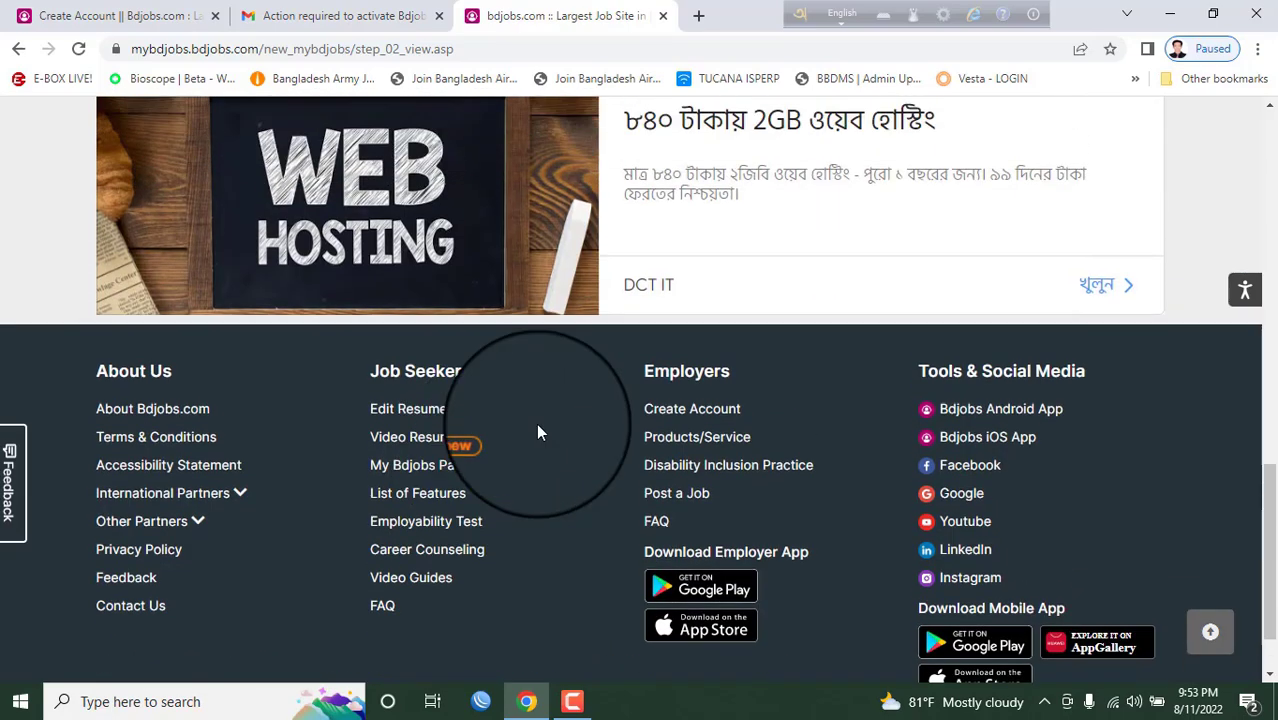
scroll(537, 432, up, 5)
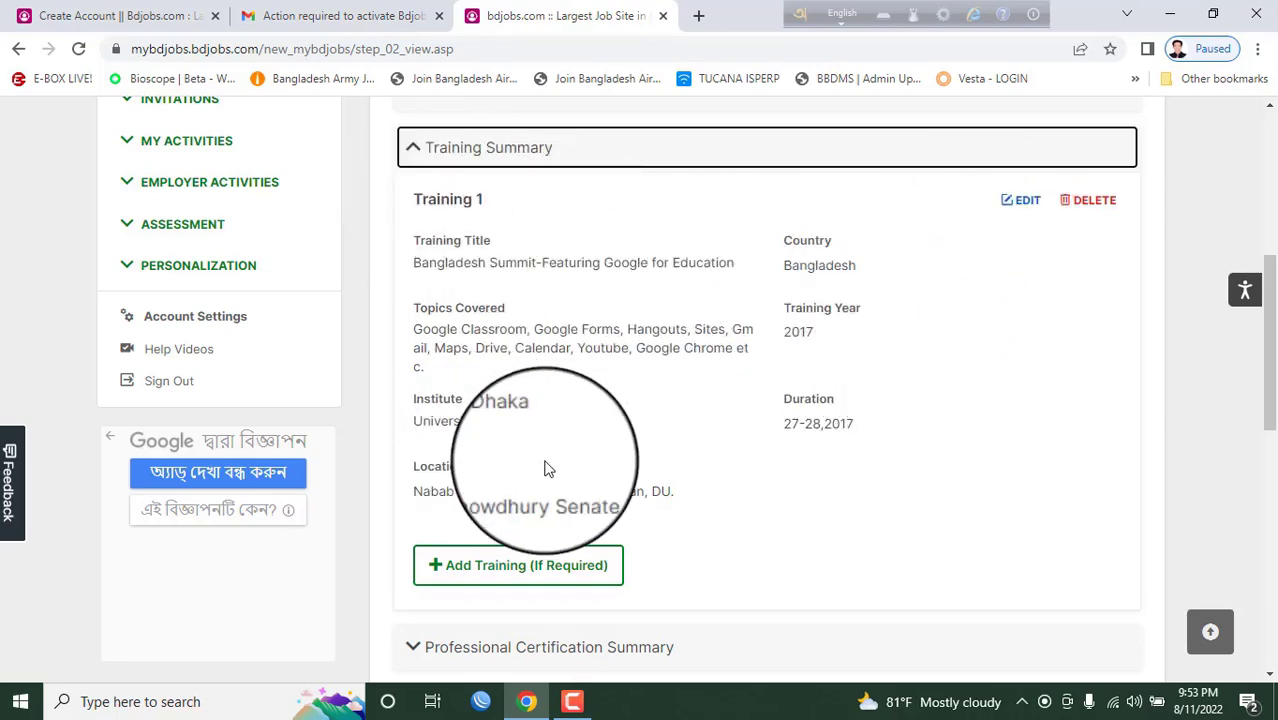
scroll(560, 460, down, 1)
scroll(537, 460, down, 1)
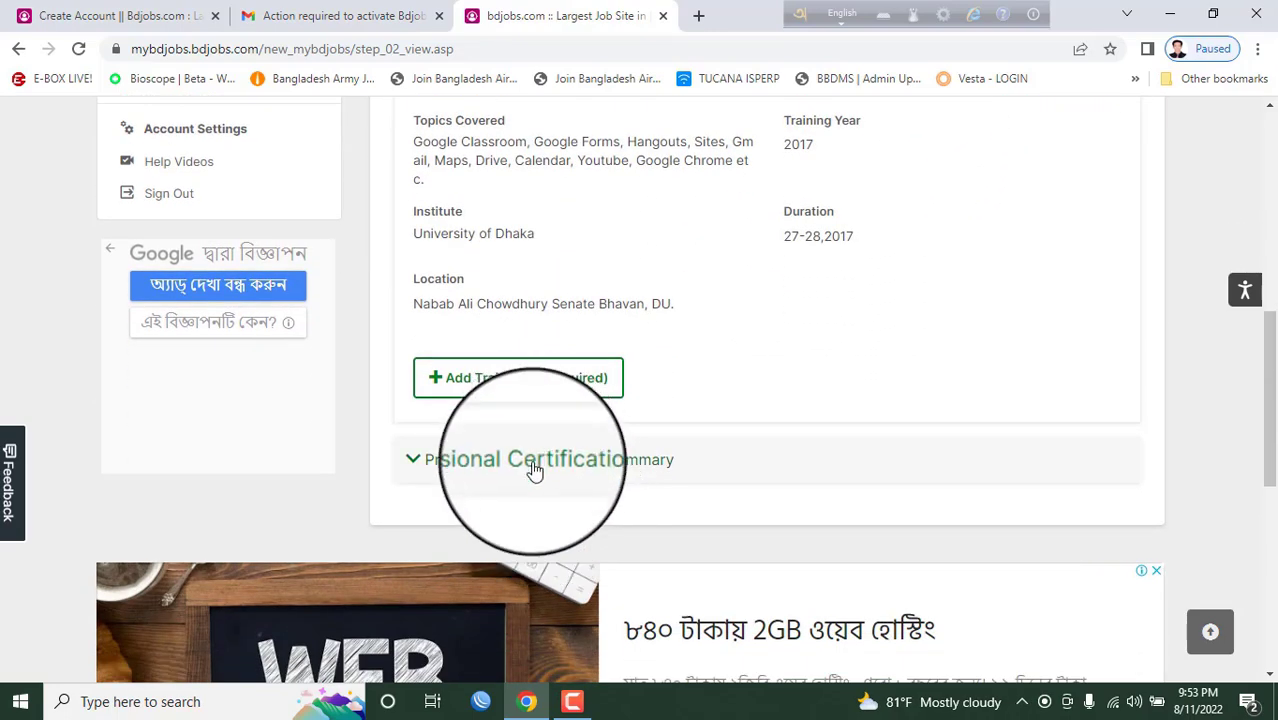
click(535, 470)
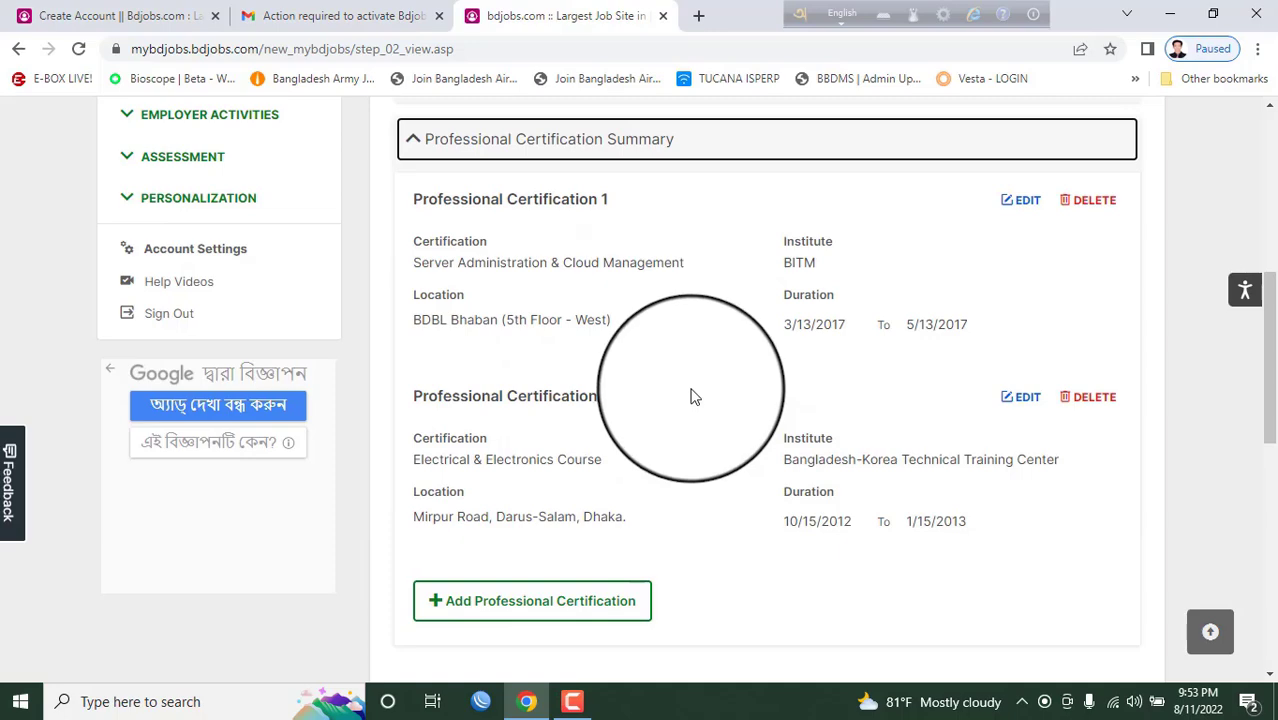
drag(422, 238, 680, 528)
click(680, 528)
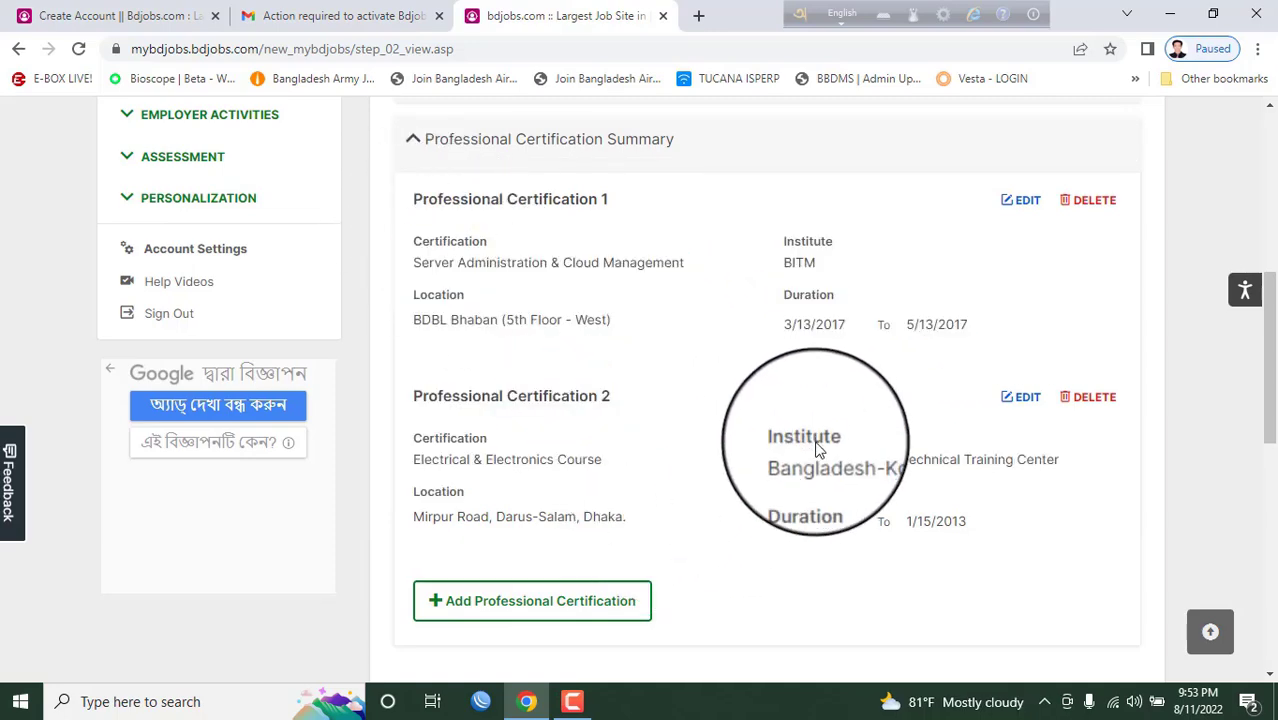
scroll(813, 437, up, 6)
- Switch to the Employment step and re-expand Employment History to show Experience 1
click(762, 500)
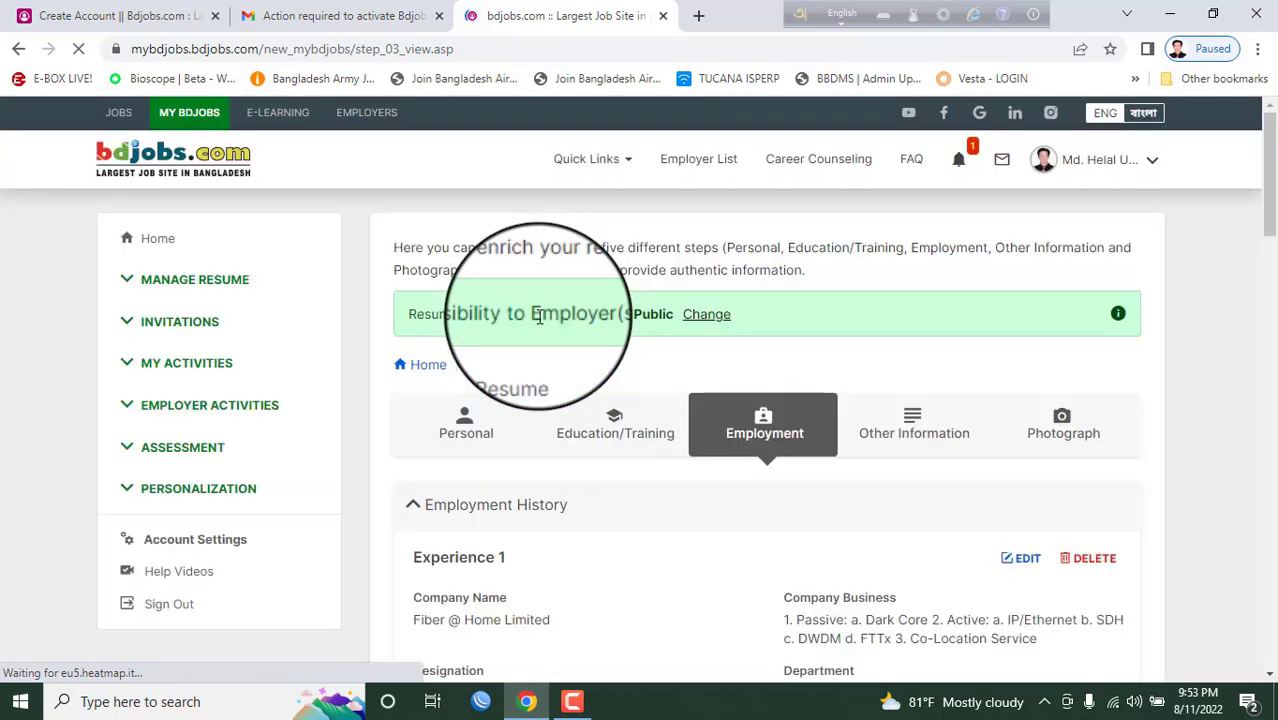
scroll(683, 523, down, 3)
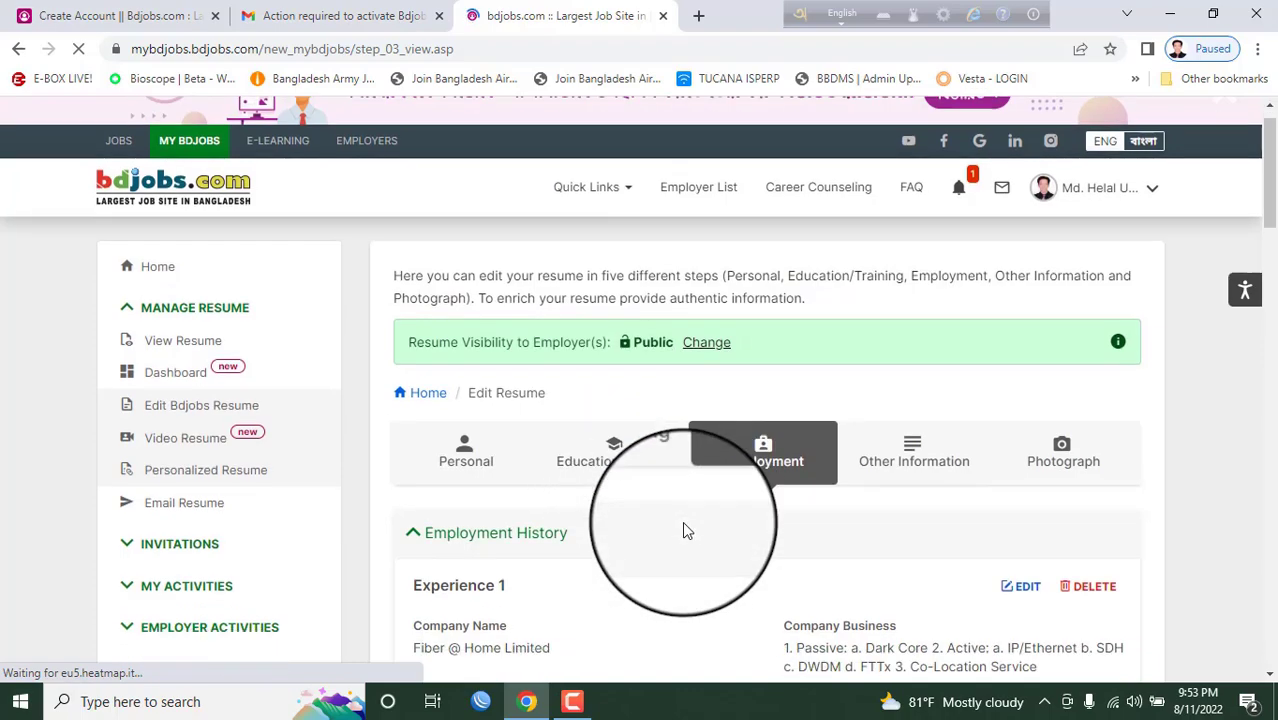
scroll(675, 470, up, 3)
scroll(678, 478, down, 3)
scroll(680, 479, up, 3)
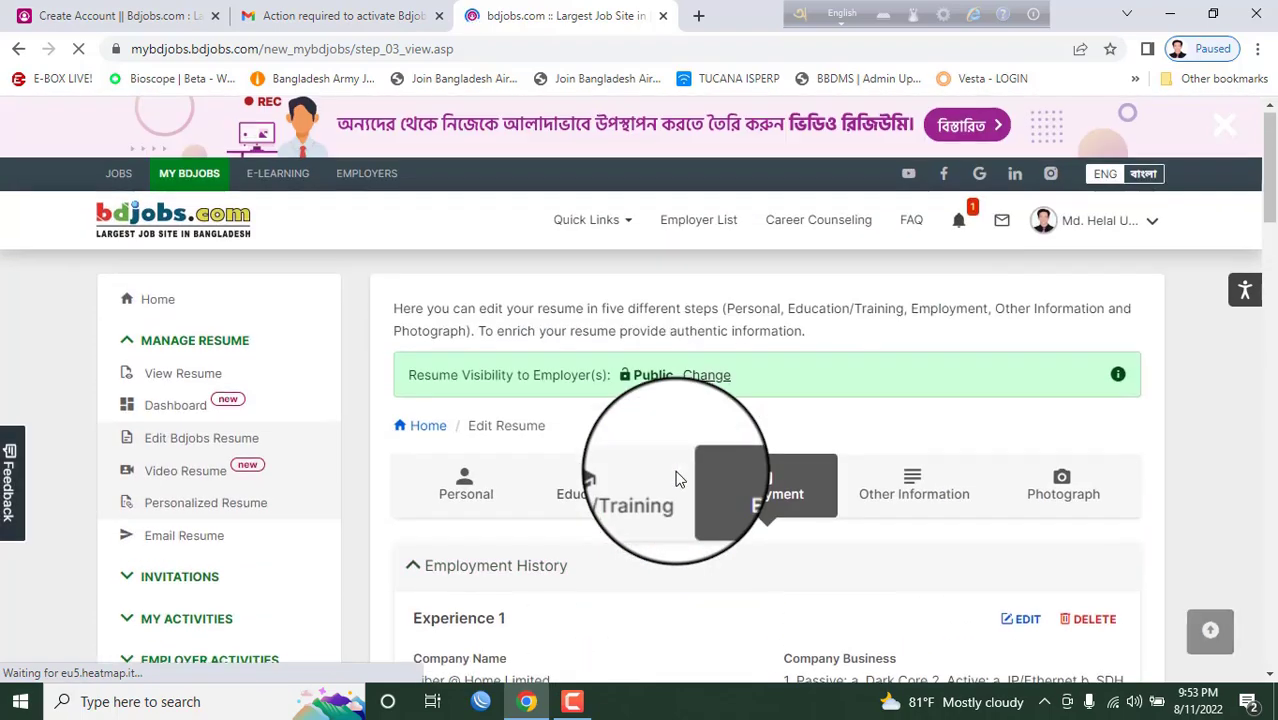
click(679, 582)
scroll(679, 585, down, 1)
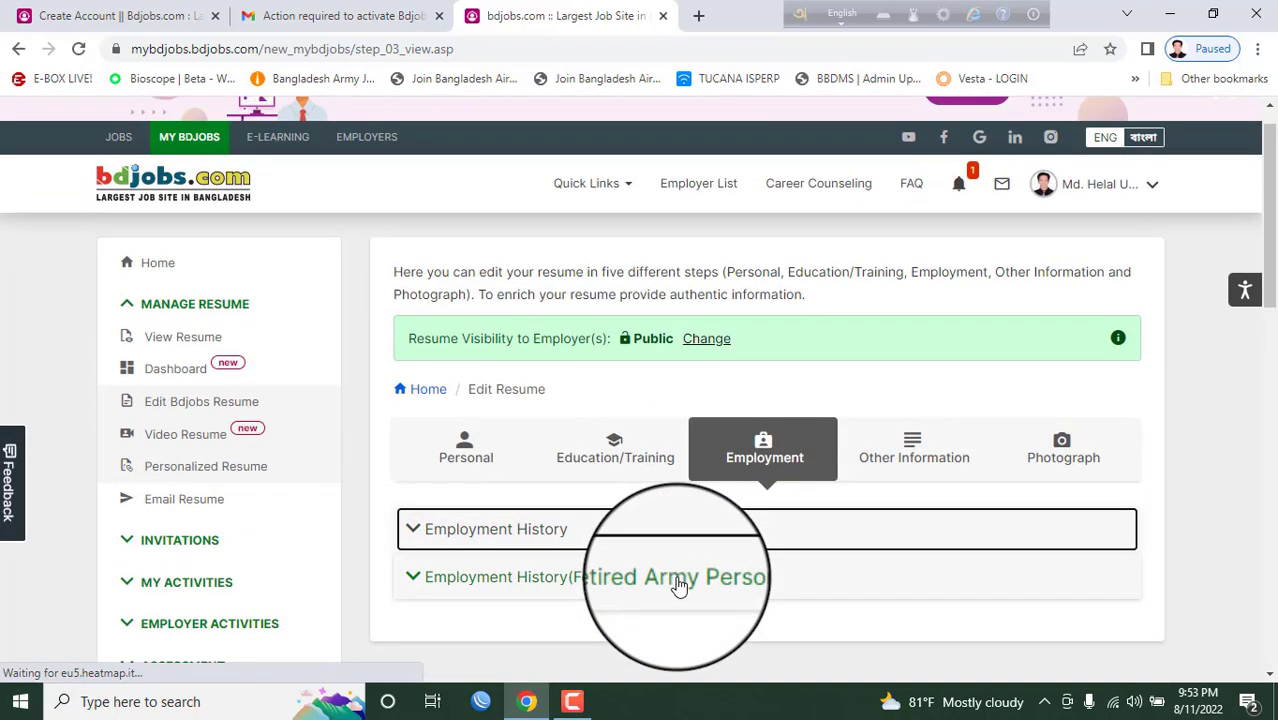
scroll(678, 560, down, 4)
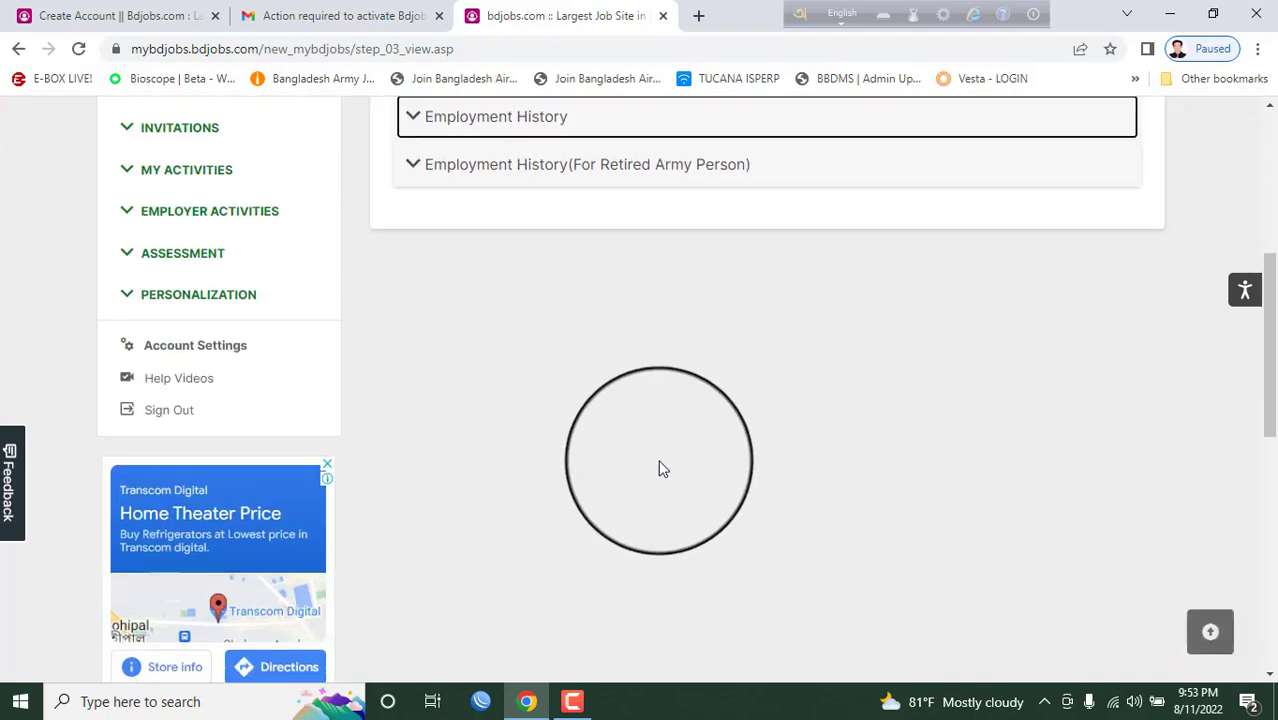
scroll(659, 468, up, 2)
click(536, 318)
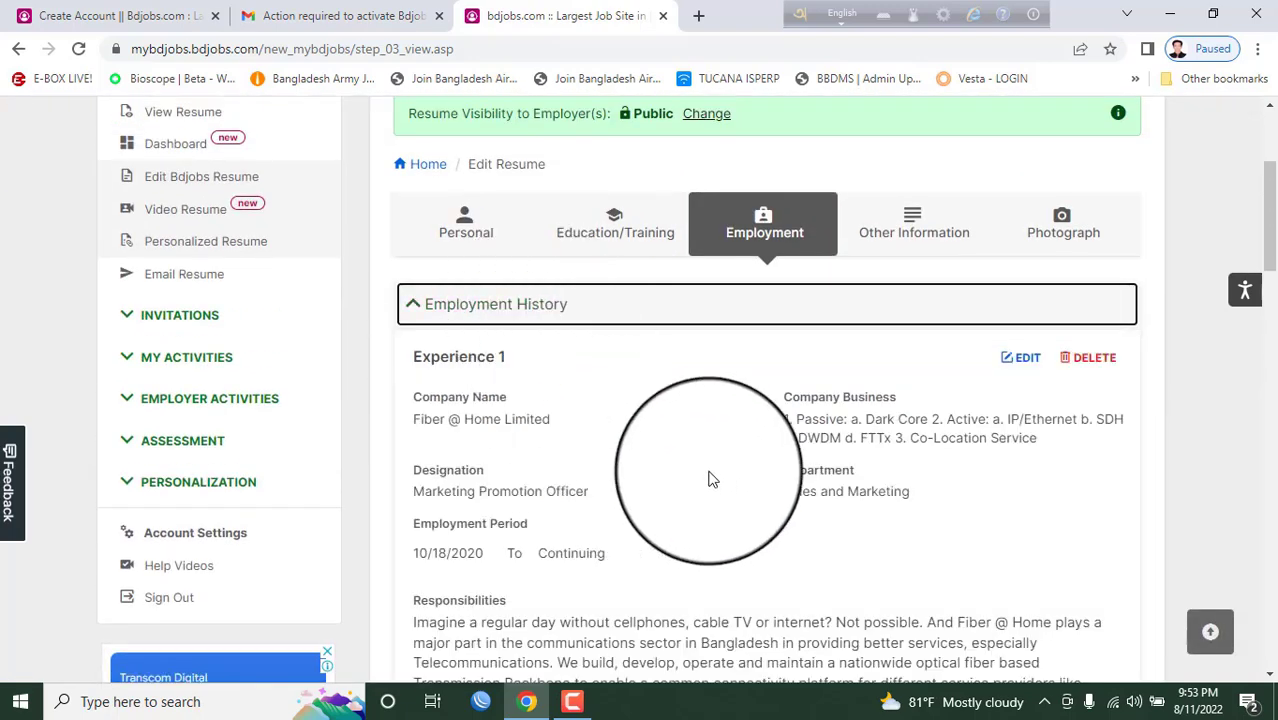
- Read through the details of Experiences 1, 2 and 3
scroll(688, 440, down, 1)
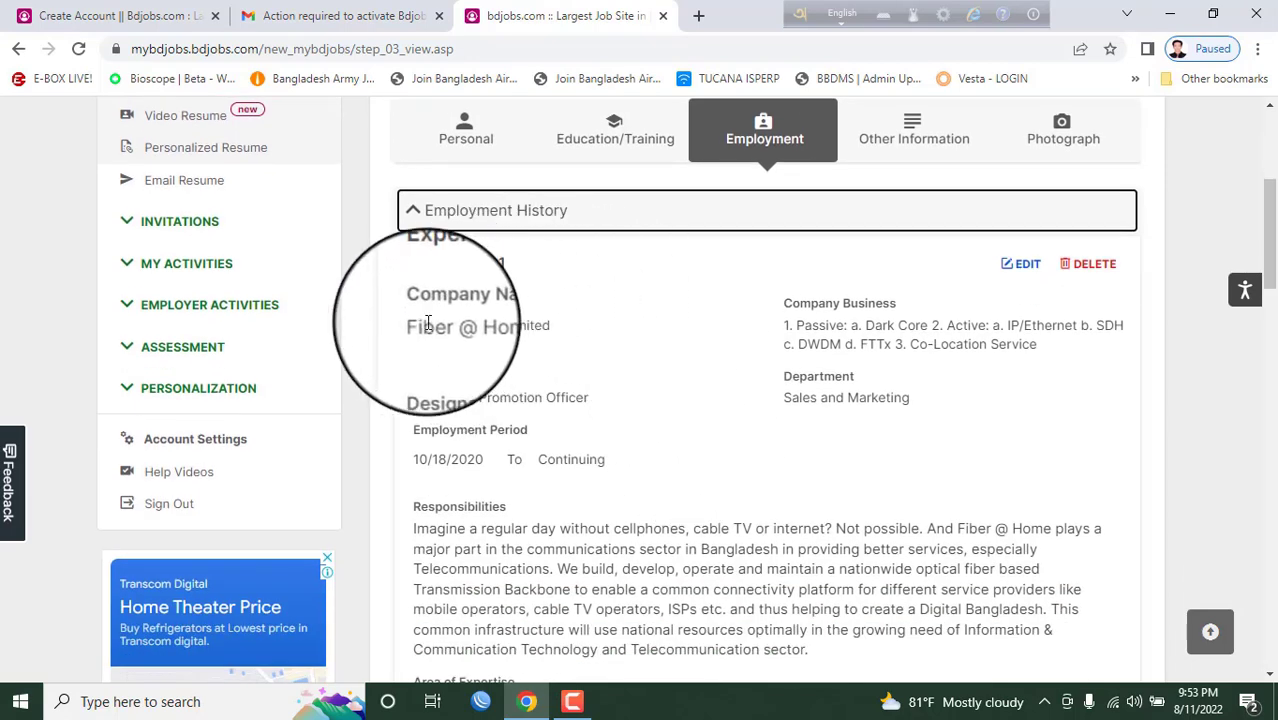
drag(421, 325, 643, 453)
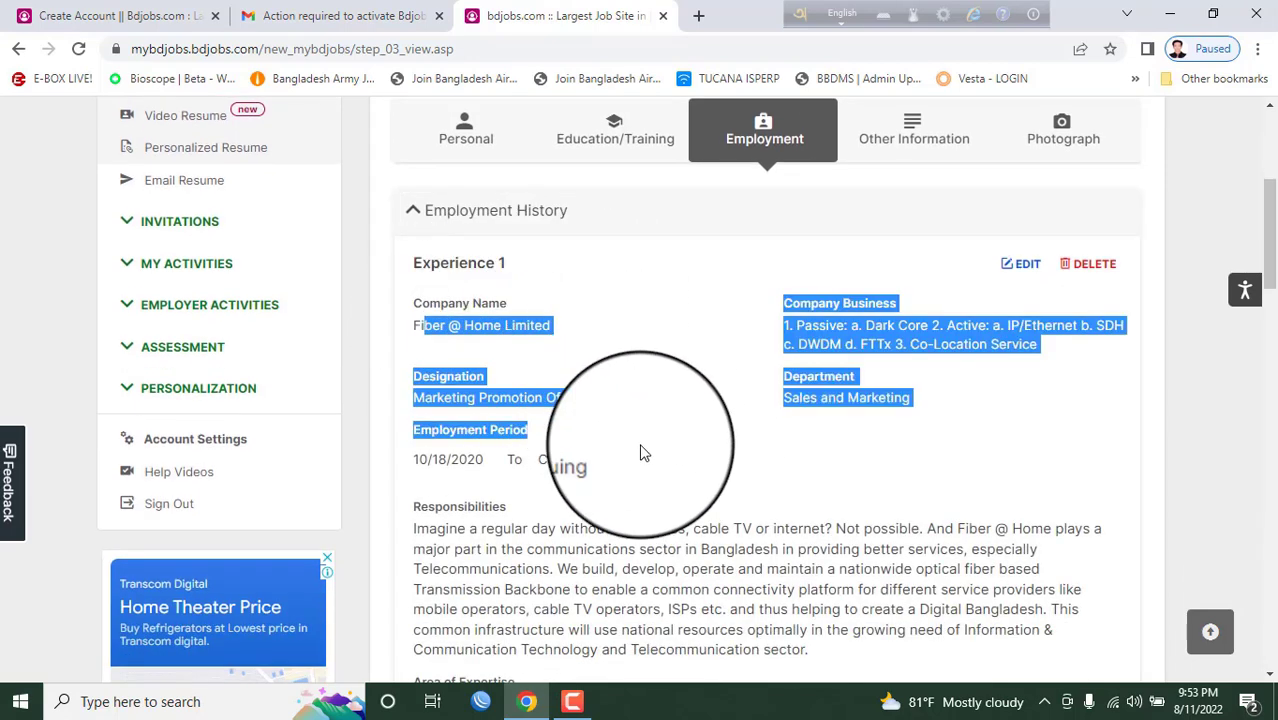
click(643, 453)
scroll(470, 460, down, 1)
scroll(520, 440, down, 1)
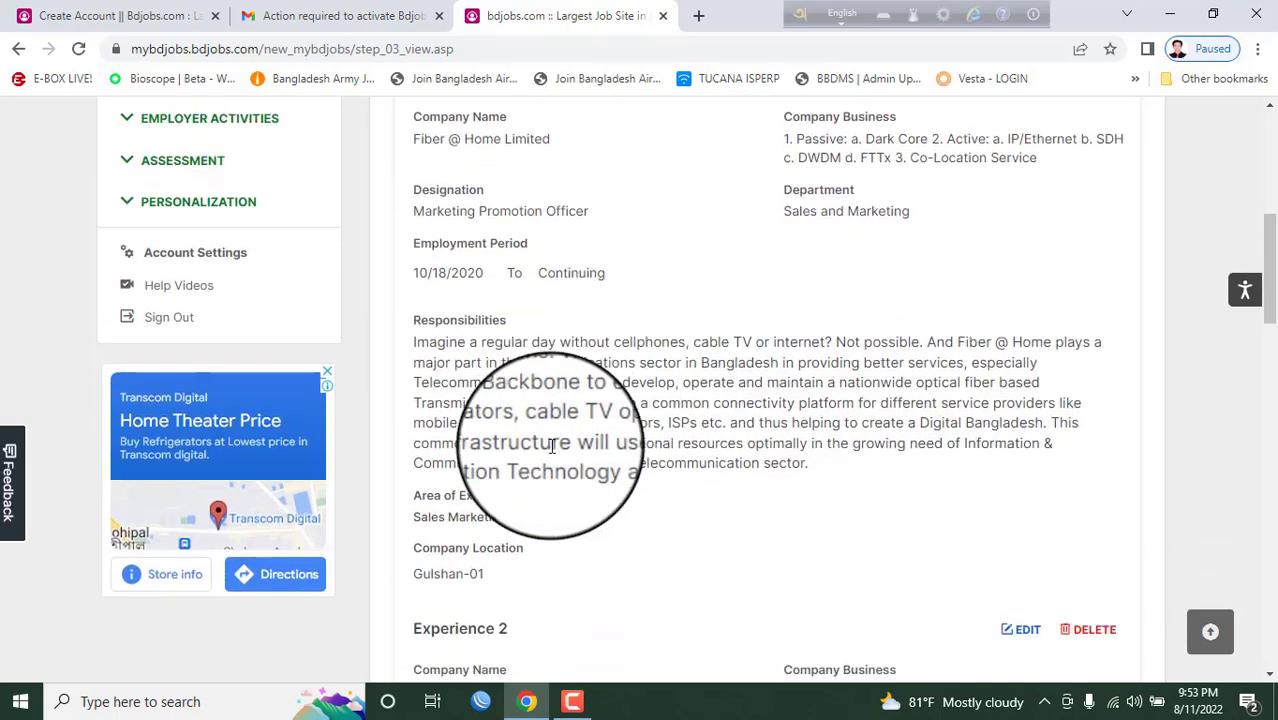
scroll(735, 390, down, 4)
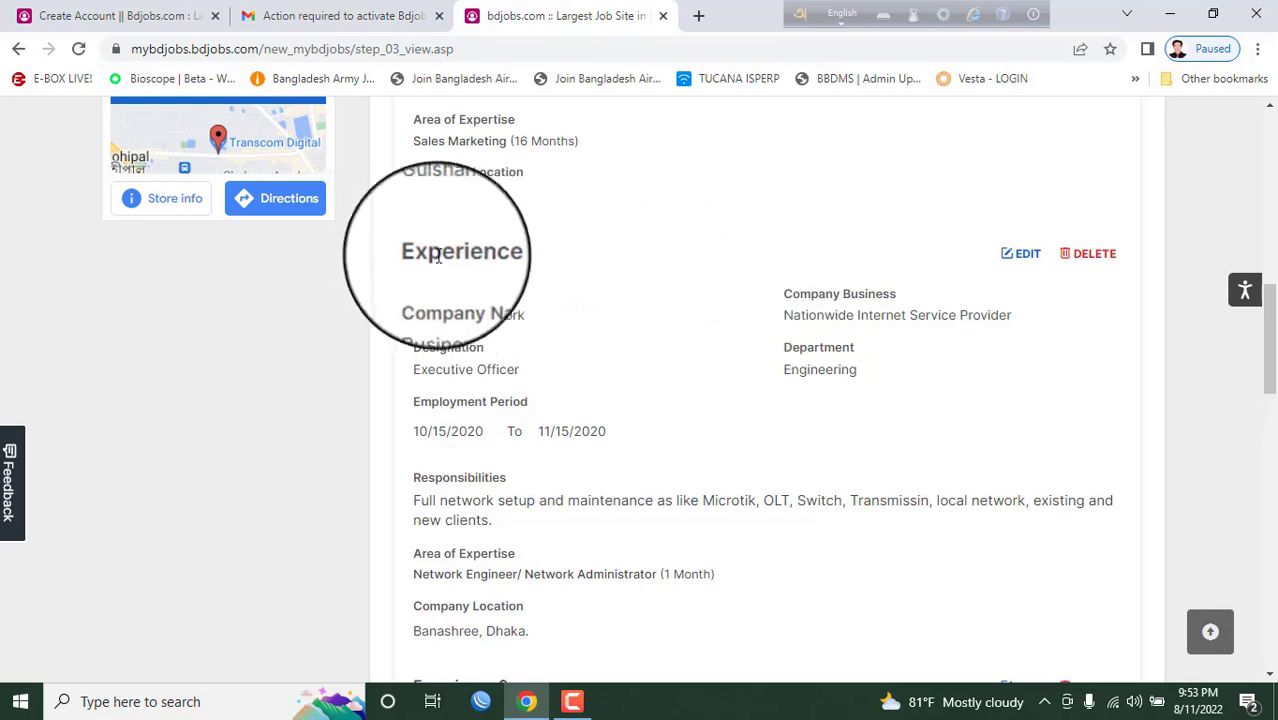
drag(421, 253, 598, 443)
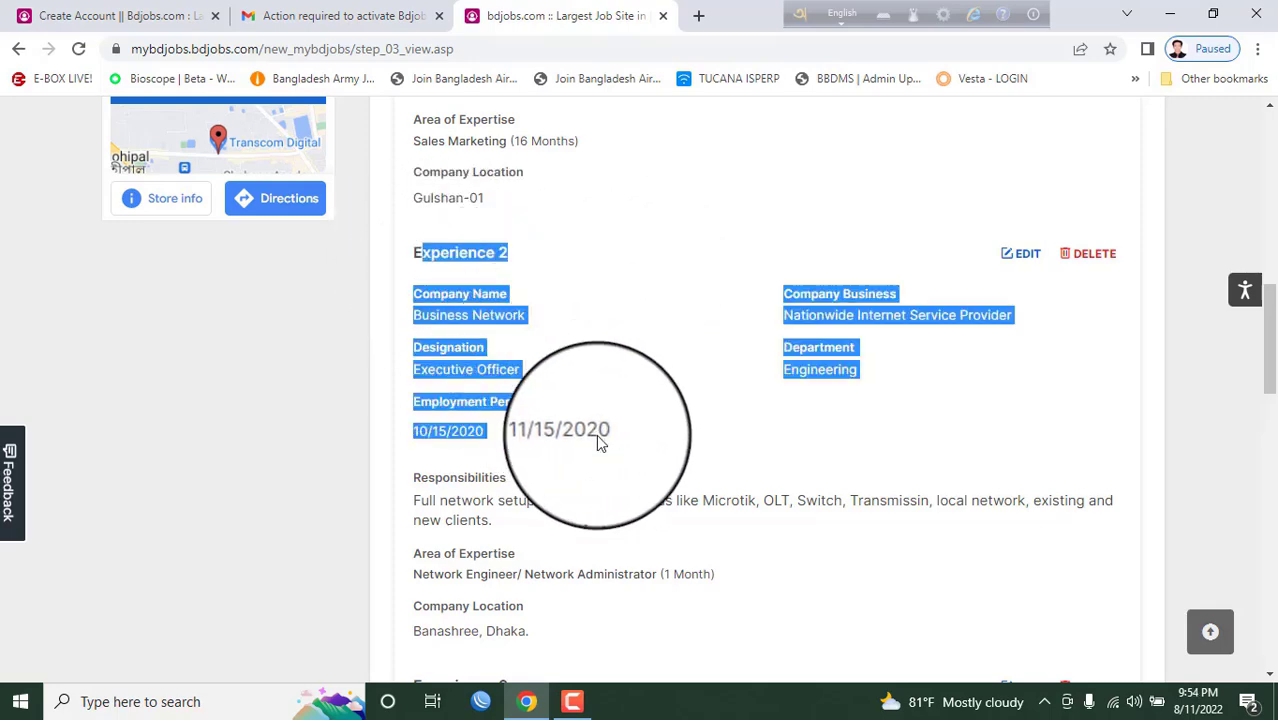
scroll(595, 455, down, 5)
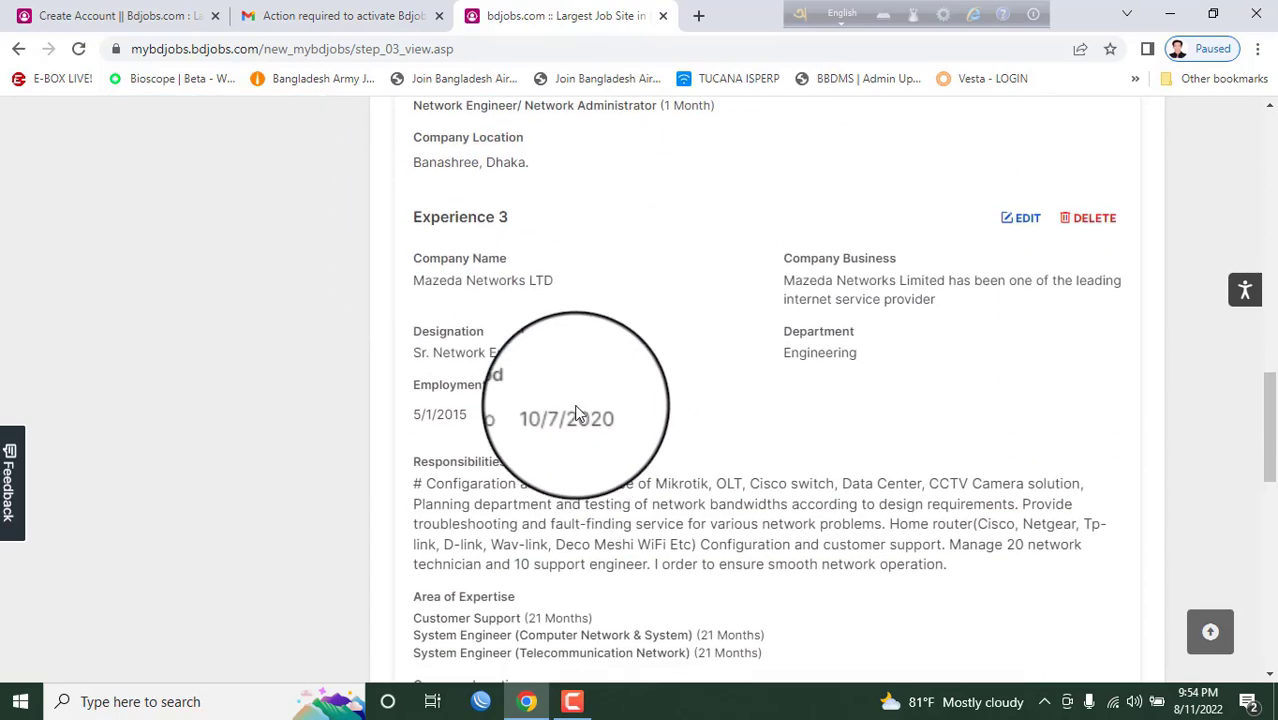
scroll(499, 399, down, 4)
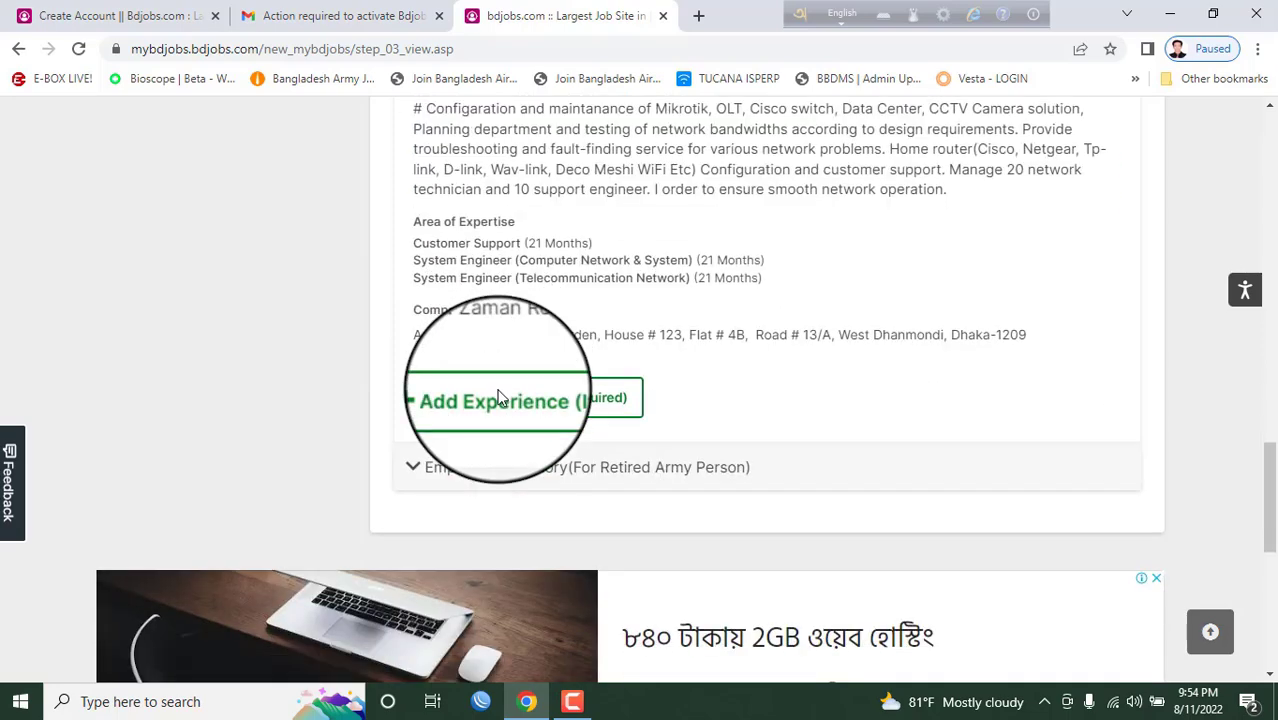
- Expand Employment History (For Retired Army Person) and scroll back up
click(540, 479)
scroll(540, 479, down, 6)
scroll(782, 442, up, 5)
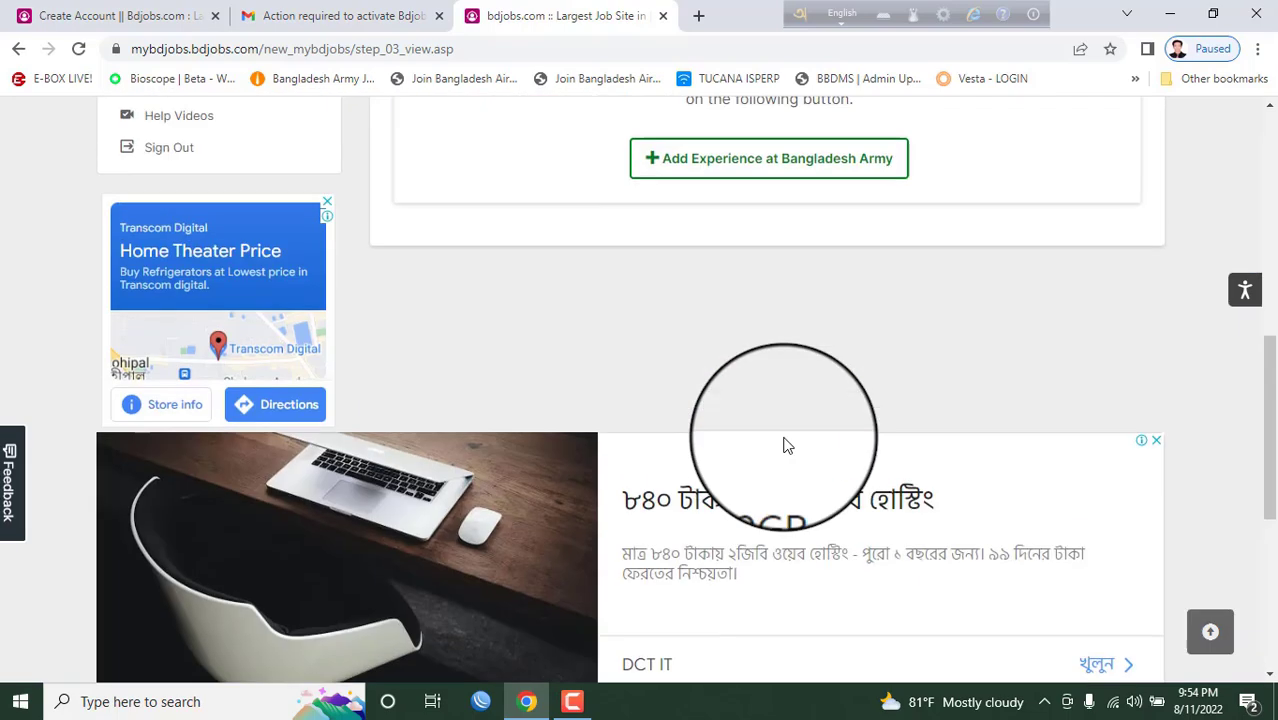
scroll(786, 445, up, 6)
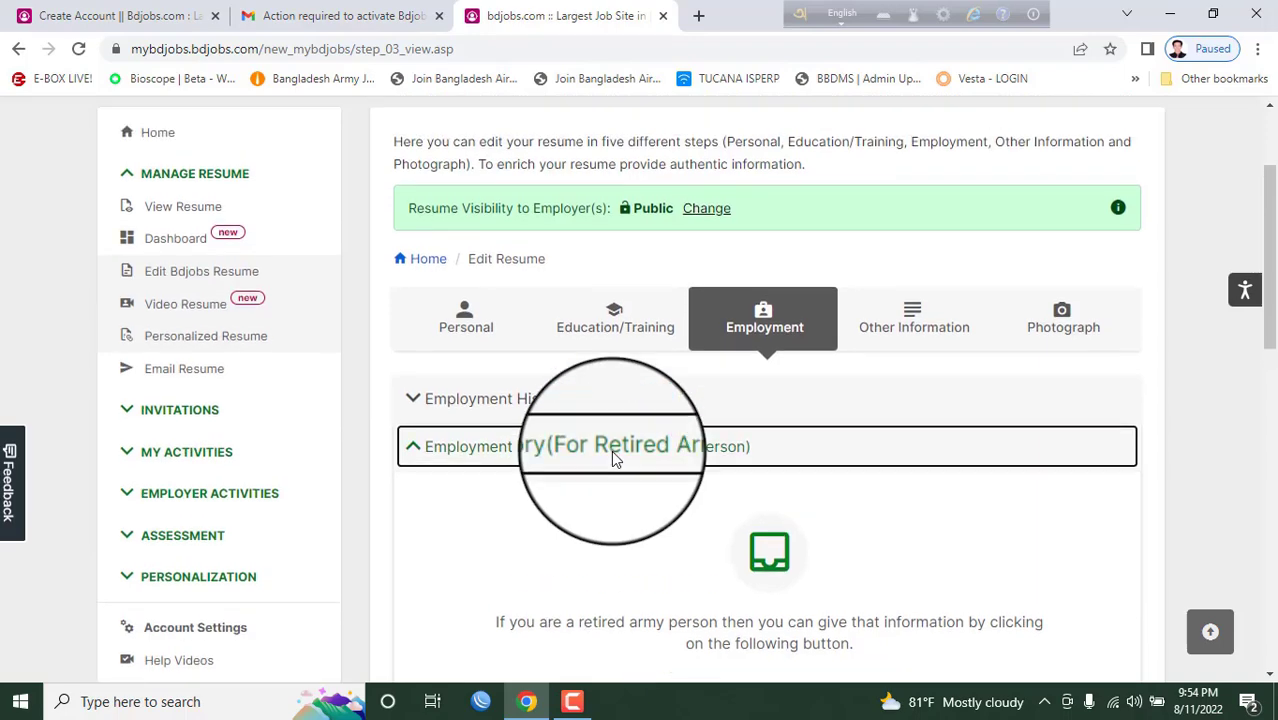
scroll(611, 450, up, 2)
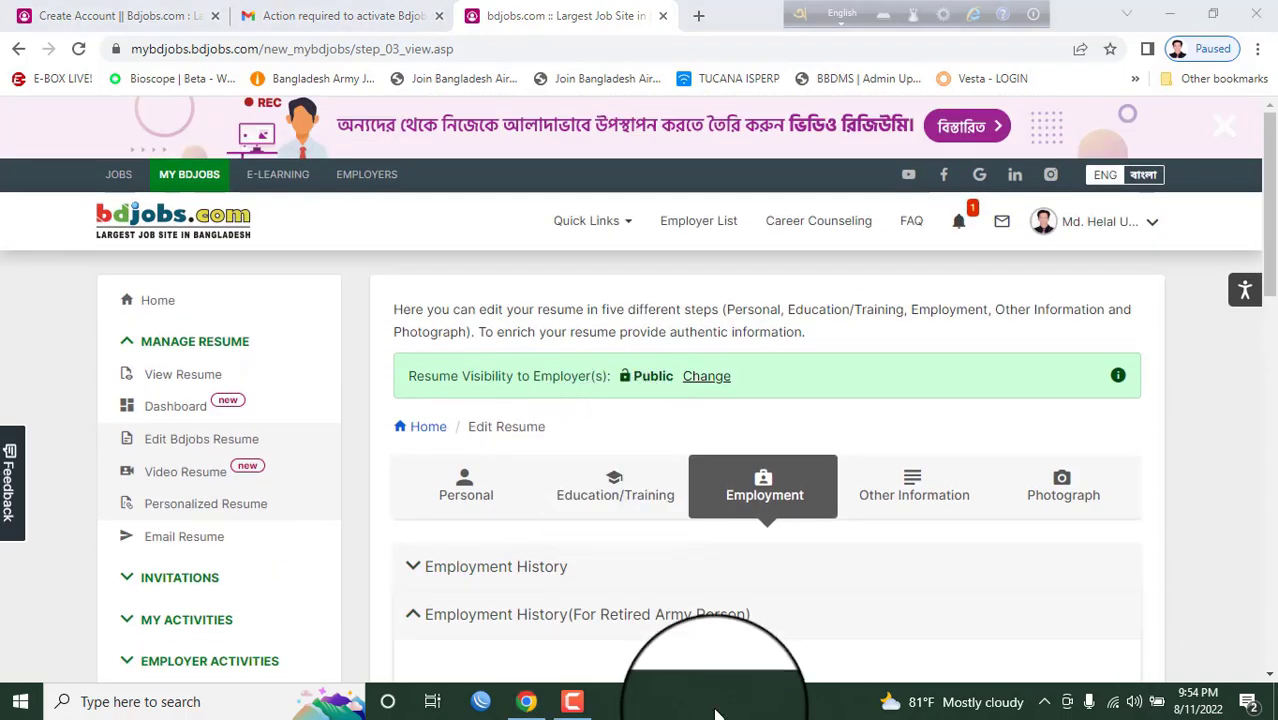
- Switch to the Other Information step and expand Language Proficiency
click(895, 487)
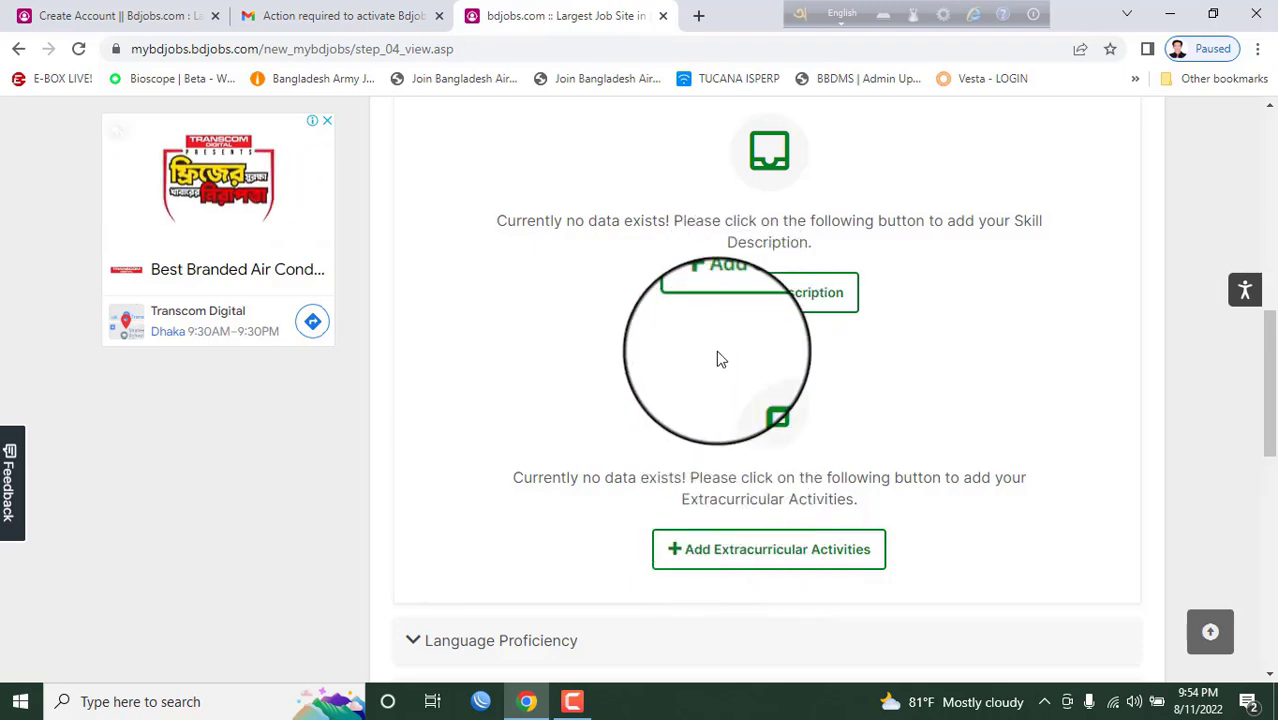
scroll(717, 357, up, 3)
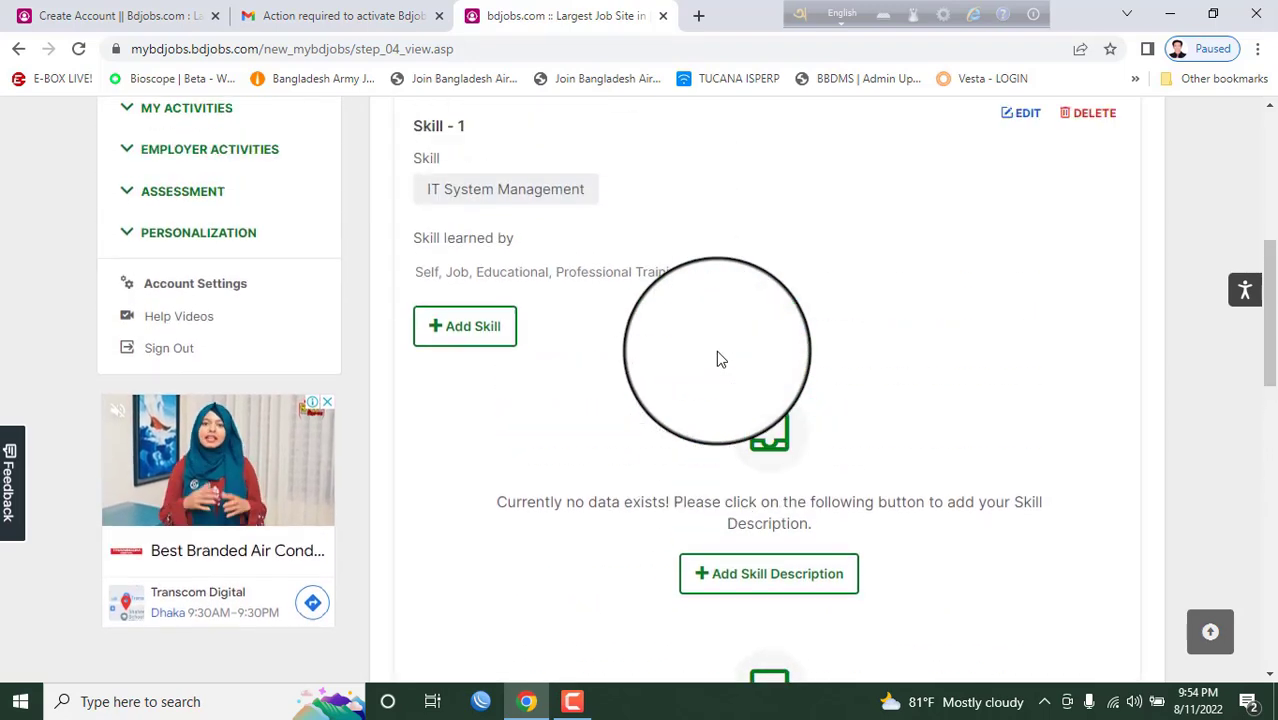
scroll(633, 385, up, 1)
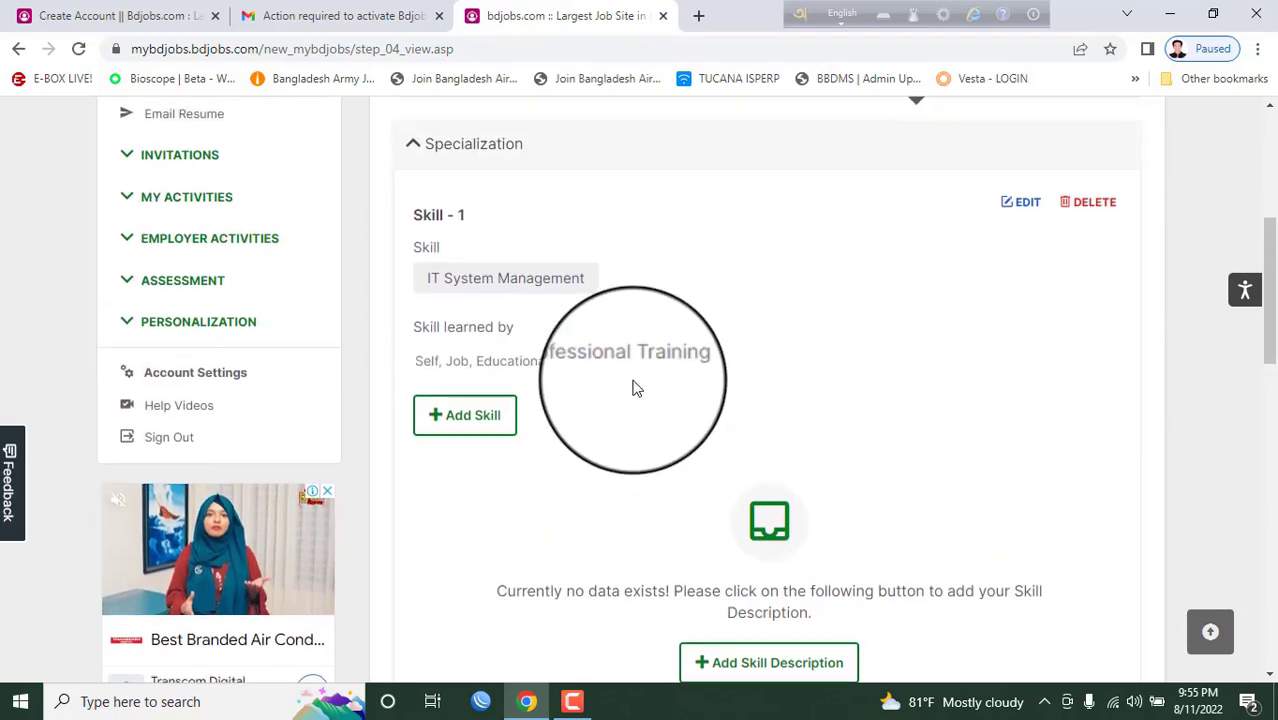
scroll(633, 385, down, 6)
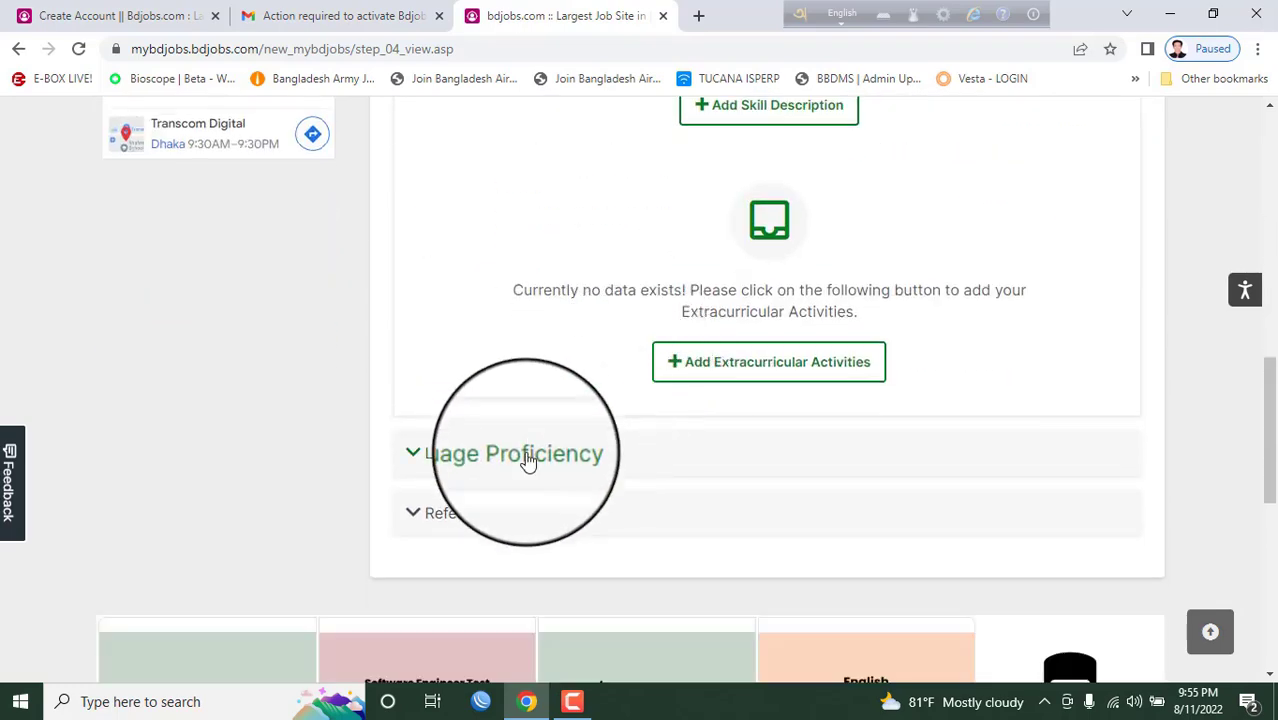
click(528, 458)
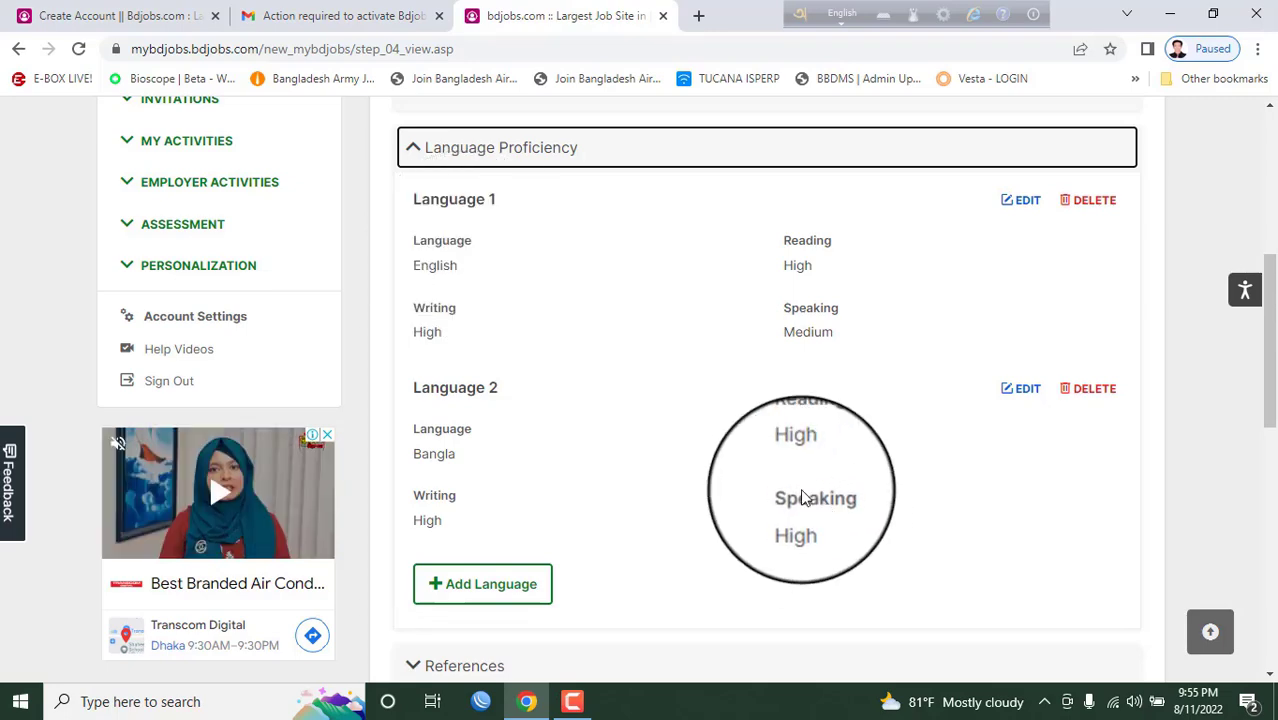
- Expand References and scroll through Reference 1 and Reference 2
scroll(815, 450, down, 2)
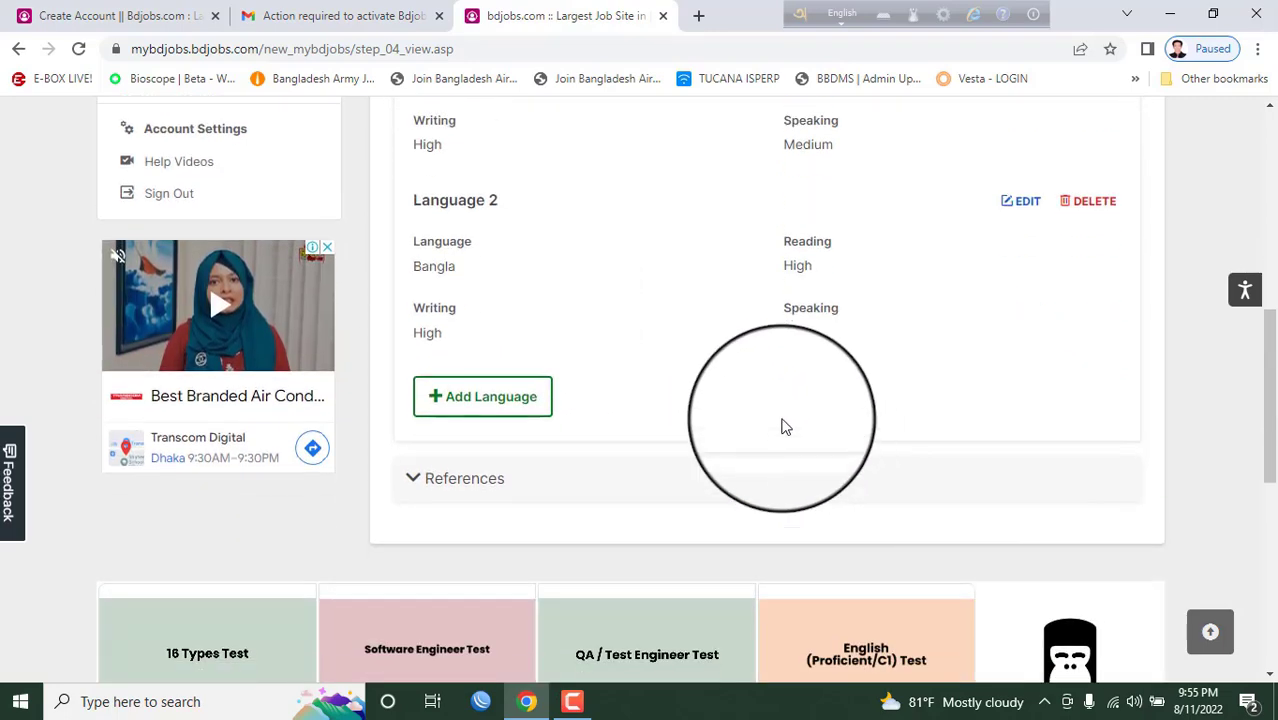
scroll(785, 427, down, 1)
click(476, 402)
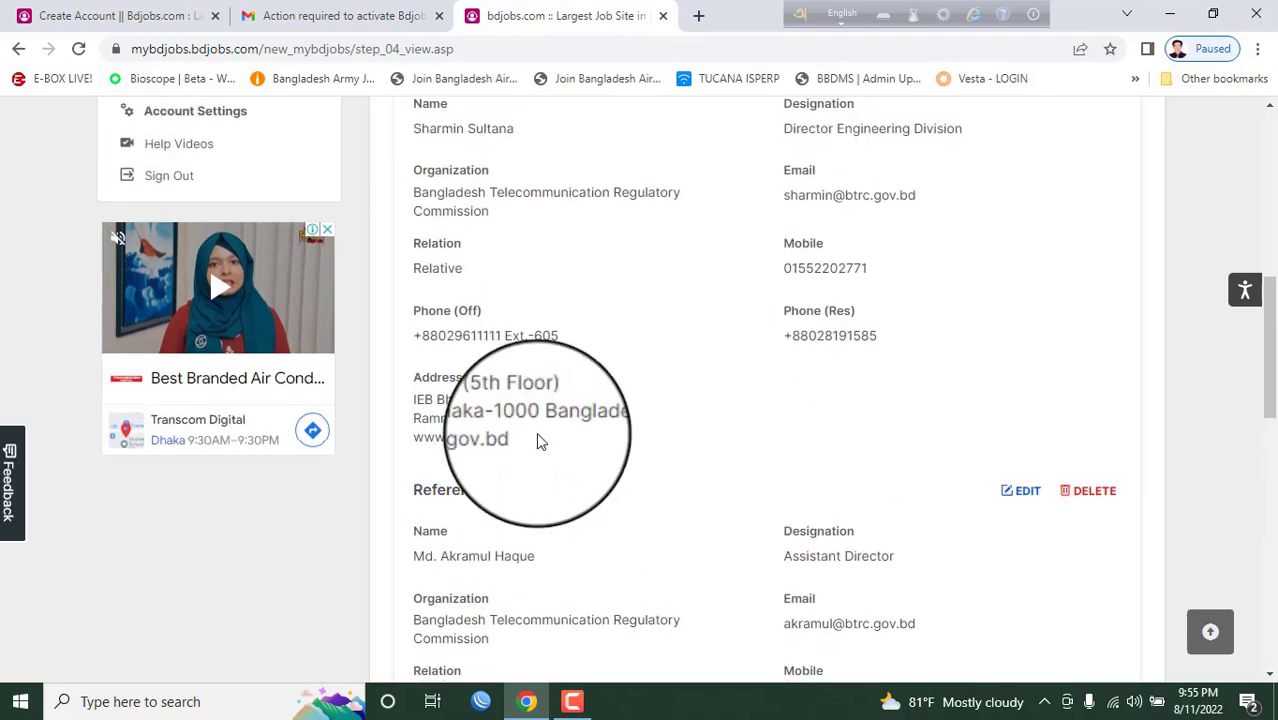
scroll(536, 441, up, 1)
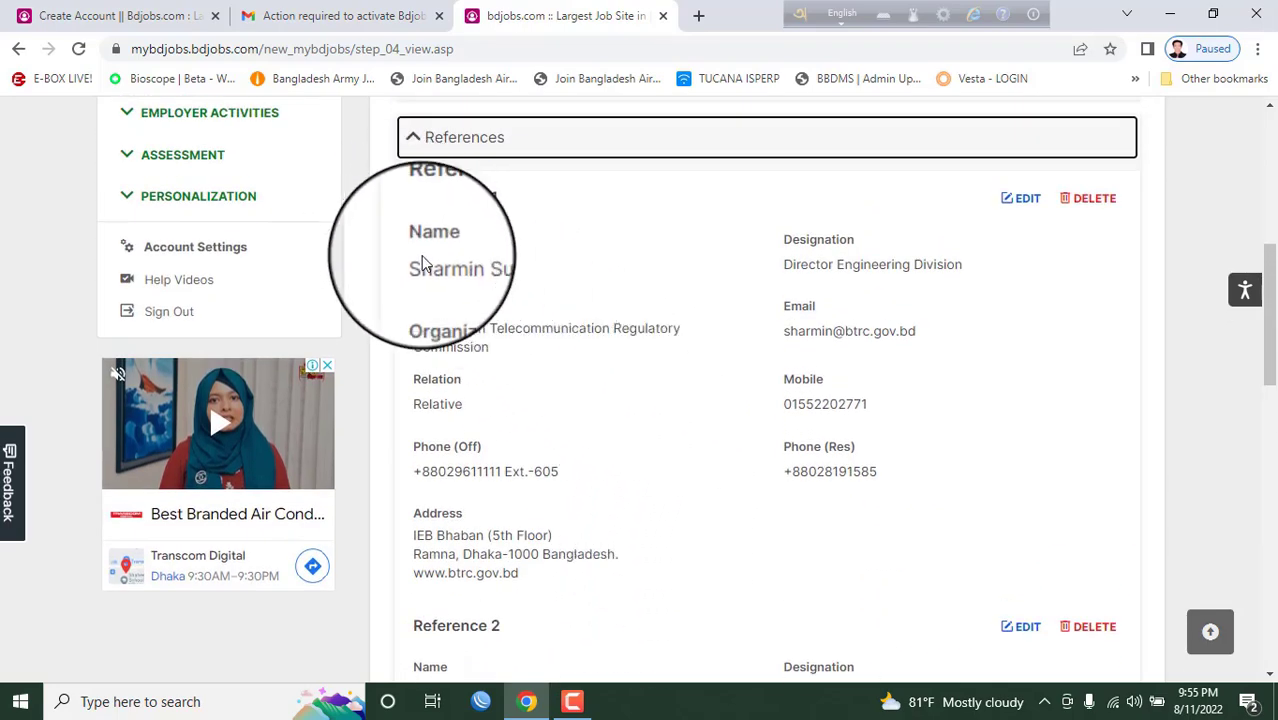
scroll(580, 360, down, 1)
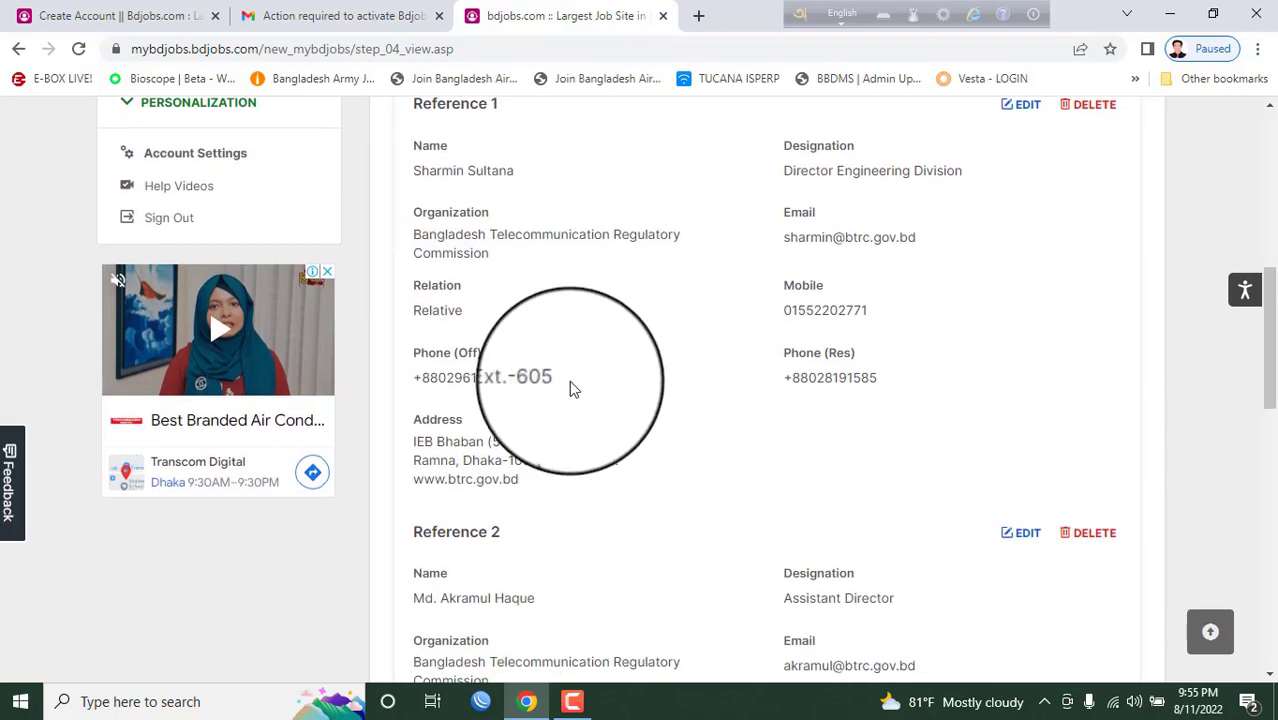
scroll(570, 388, down, 5)
scroll(662, 375, up, 4)
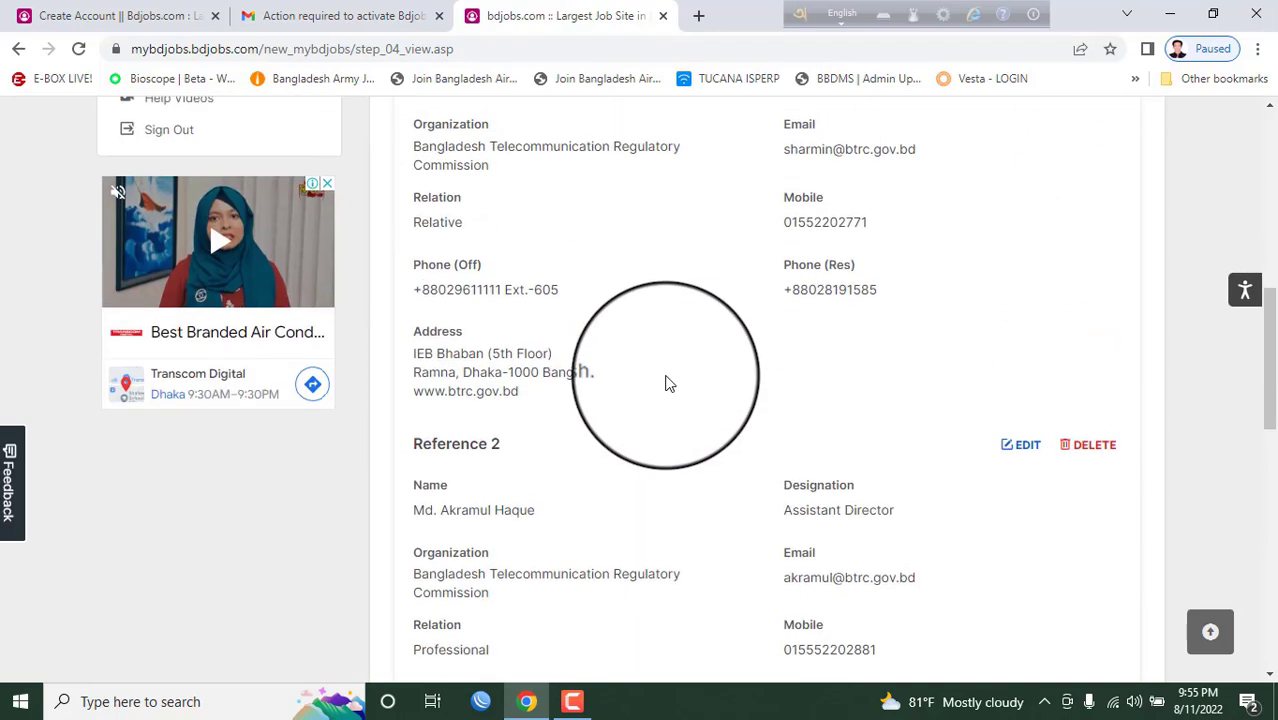
scroll(668, 383, up, 8)
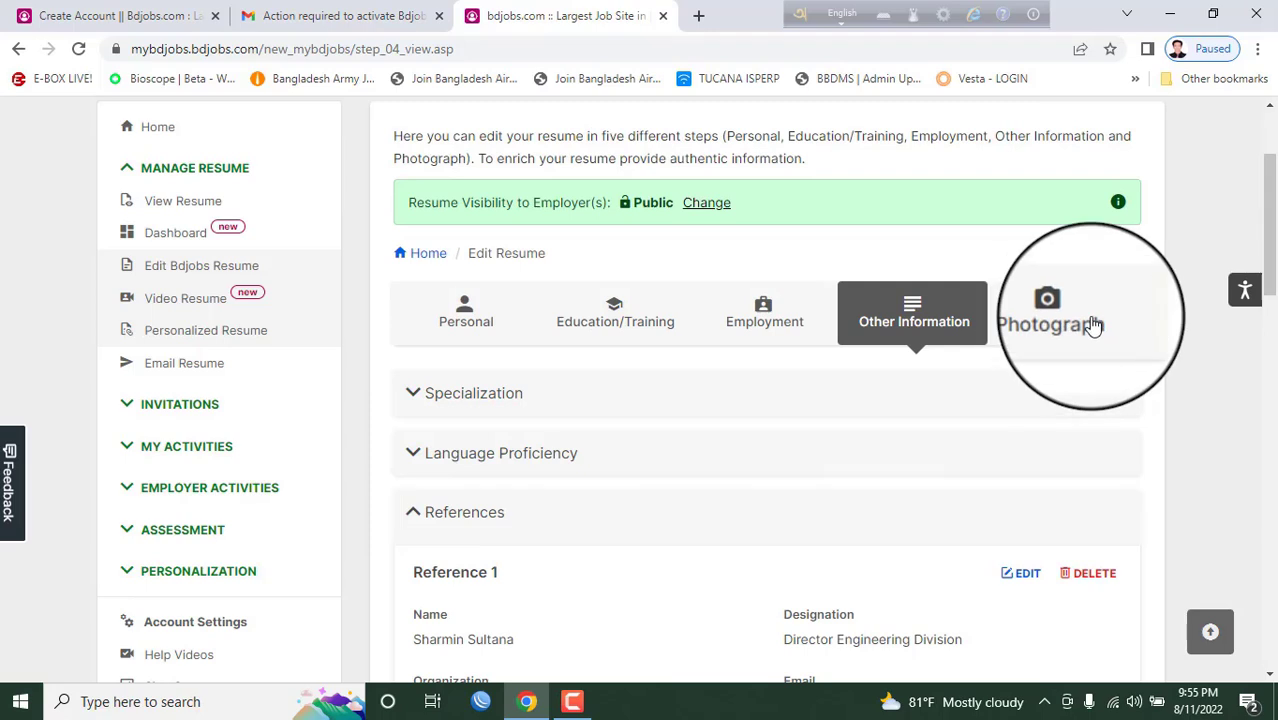
- Show the Photograph step and review the uploaded profile photo
click(1093, 325)
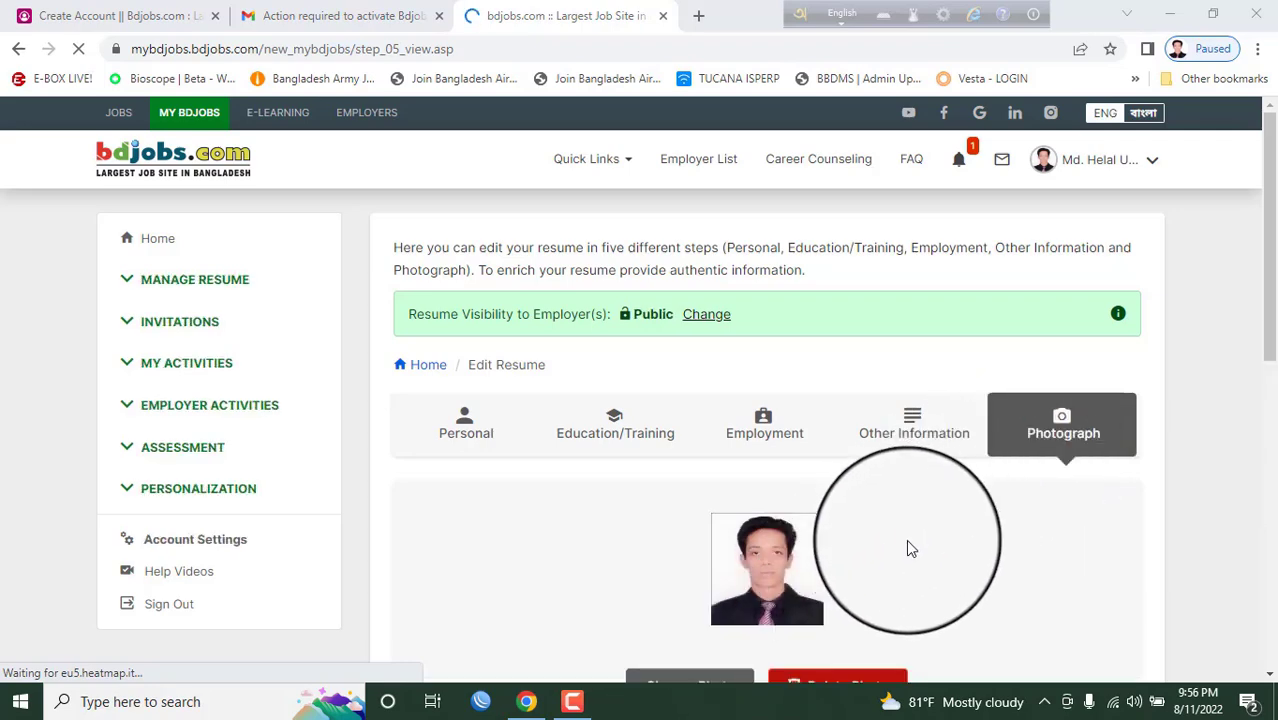
scroll(906, 540, down, 2)
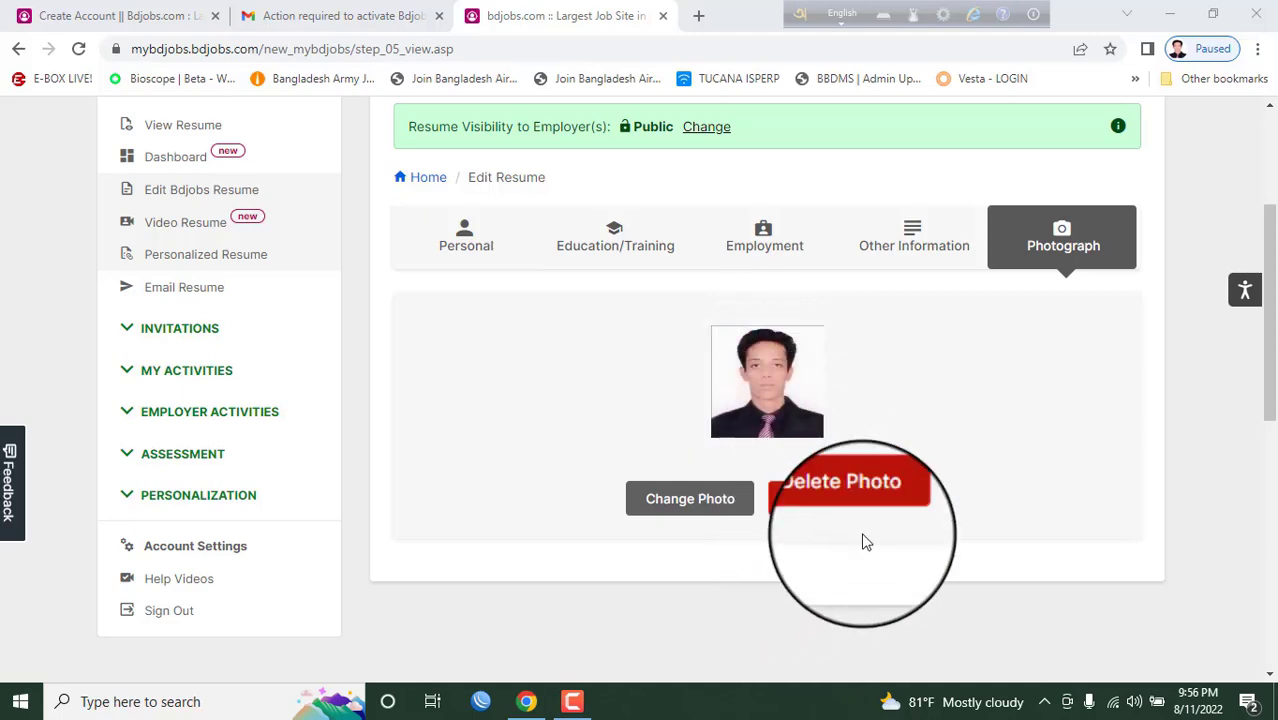
scroll(1010, 486, up, 3)
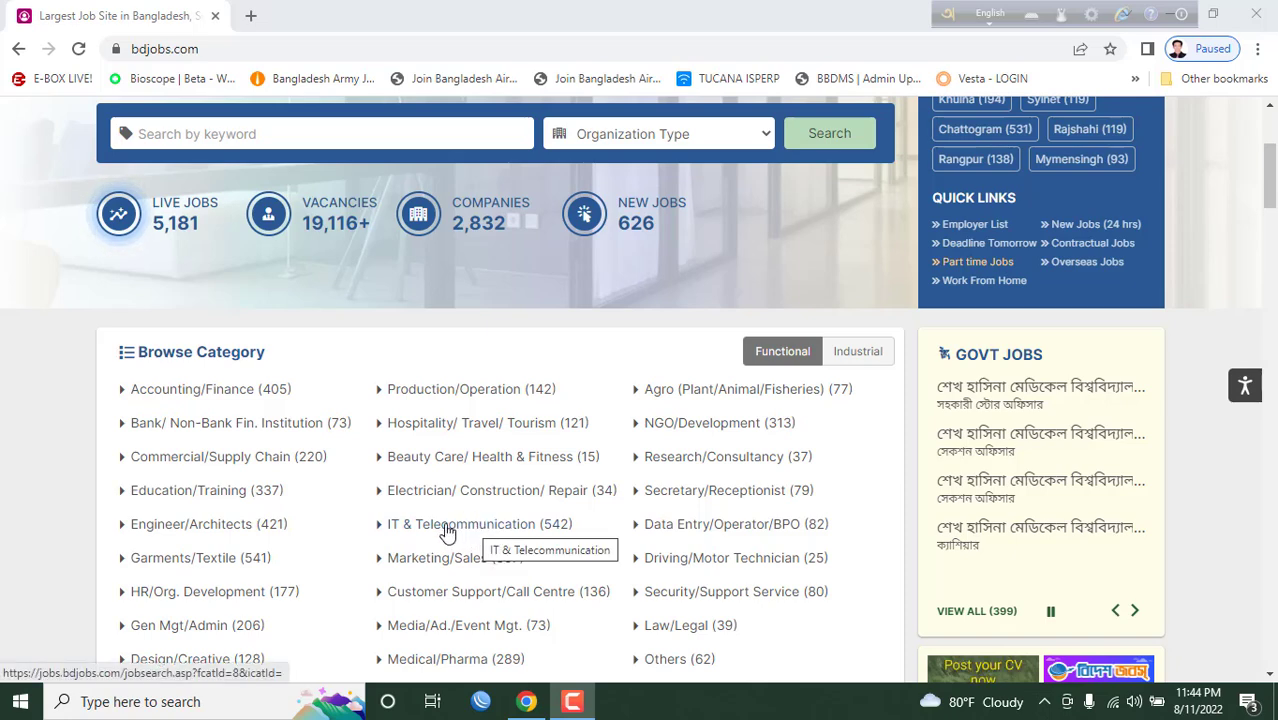
- Browse the 541 IT & Telecommunication jobs and scroll to Trainee Officer (IT)
click(513, 531)
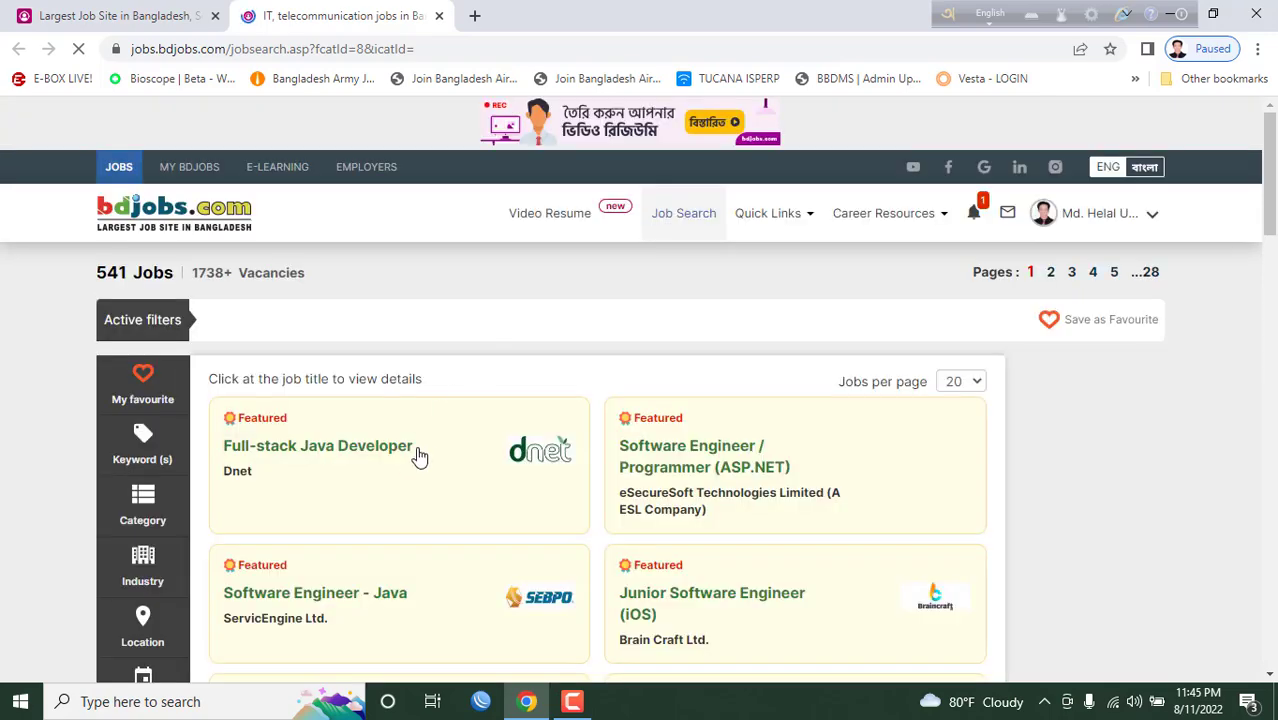
scroll(420, 437, down, 3)
scroll(420, 432, up, 3)
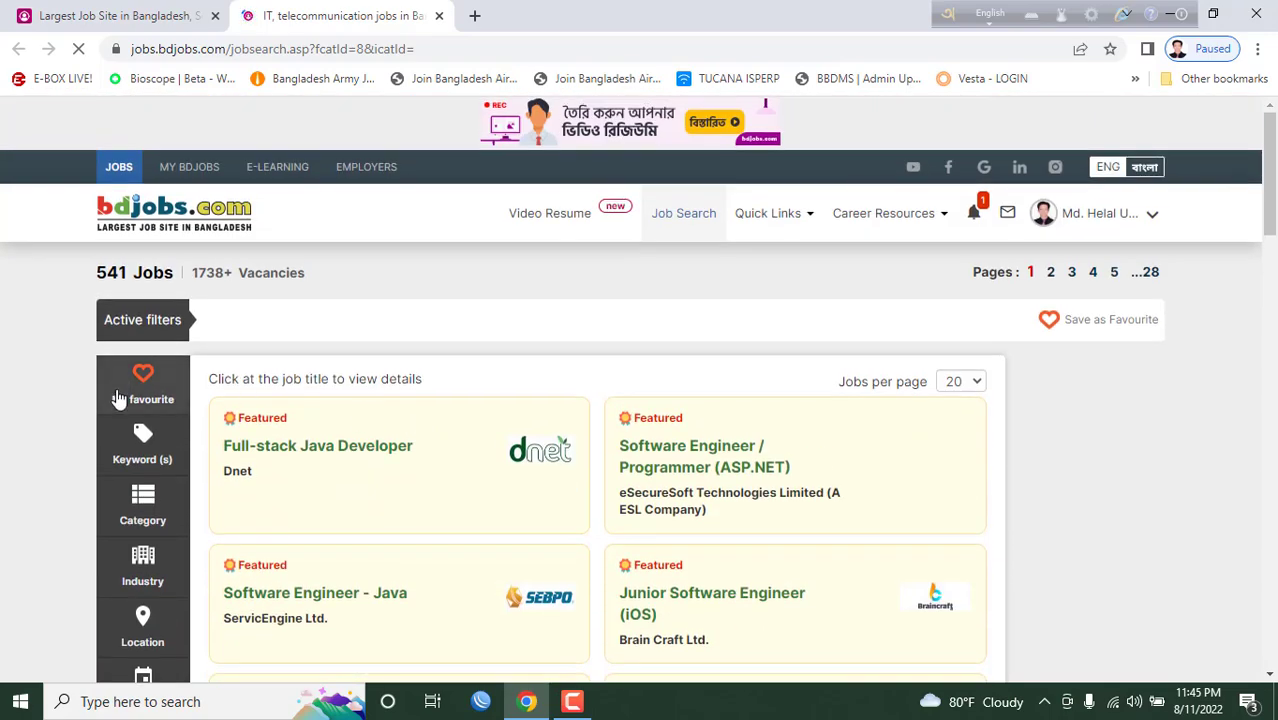
click(147, 451)
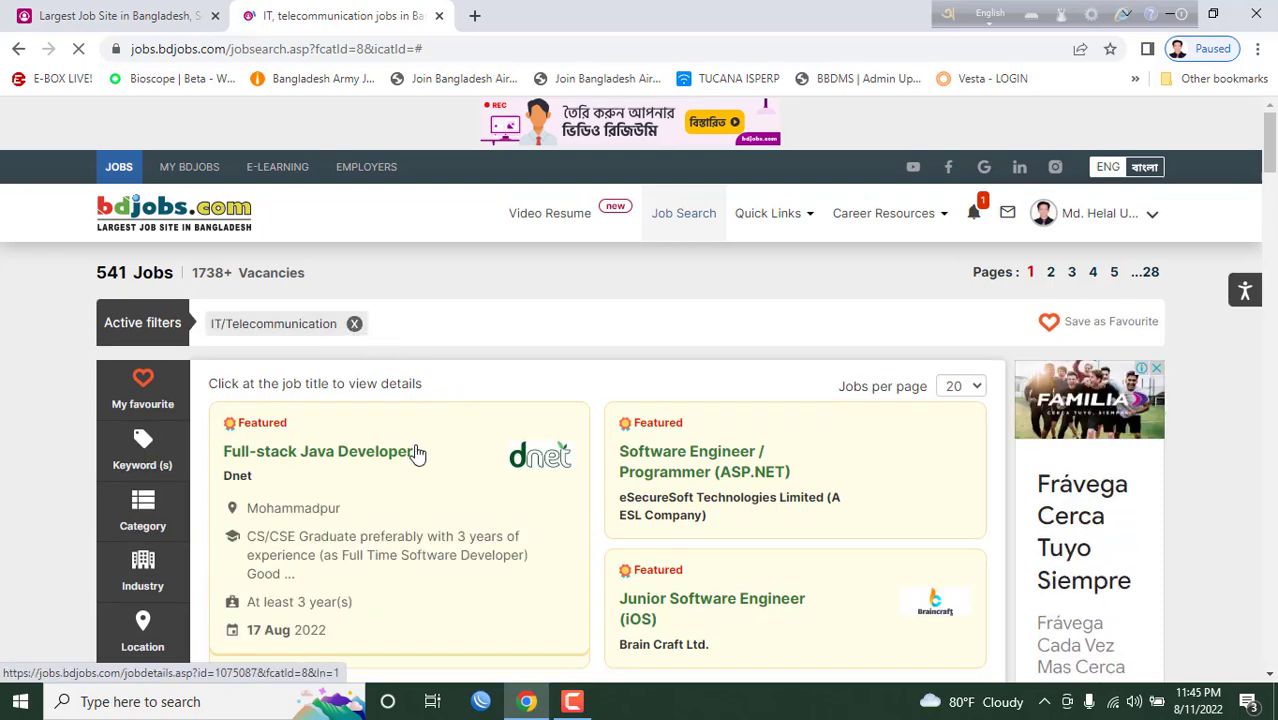
scroll(535, 400, down, 10)
scroll(535, 390, down, 6)
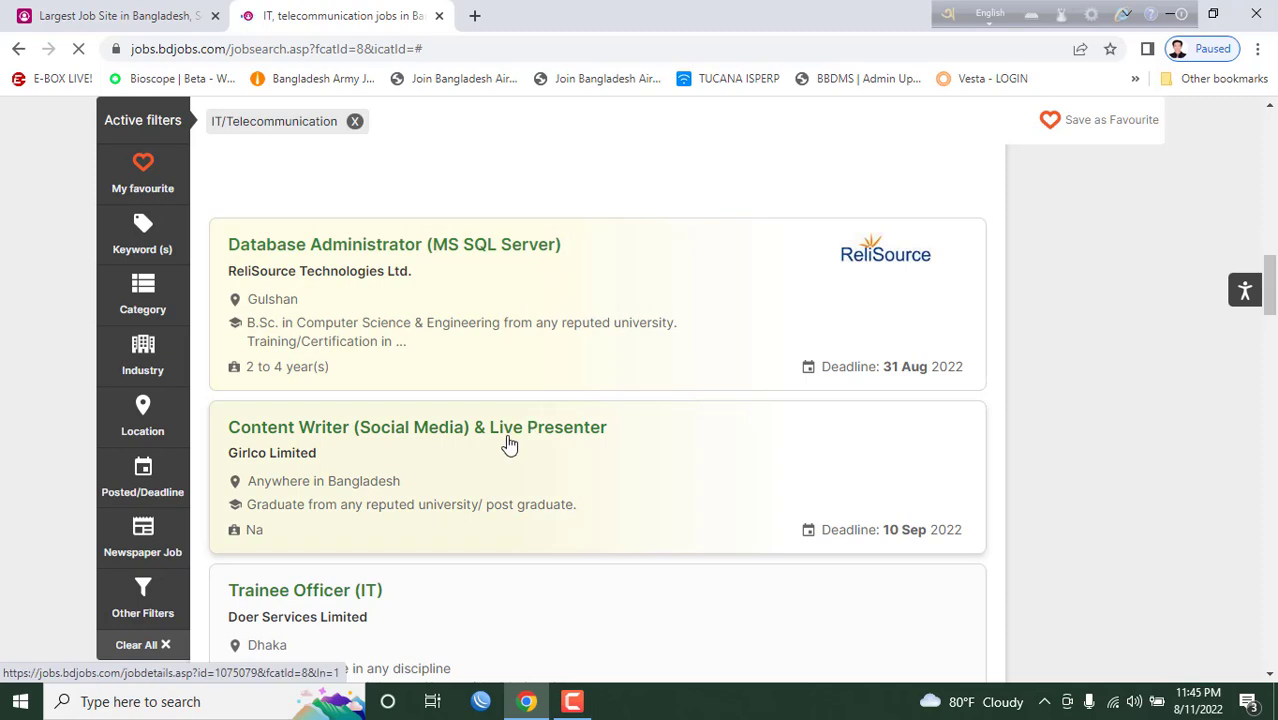
scroll(467, 514, down, 2)
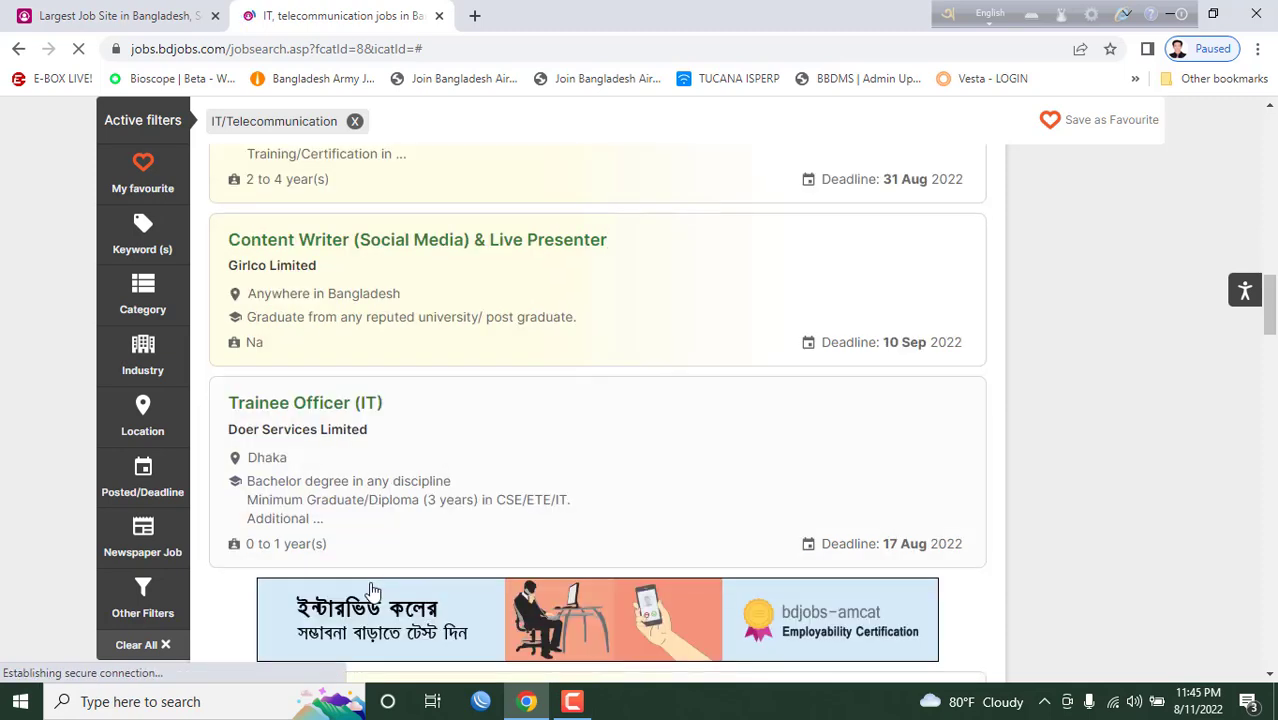
- Open the Trainee Officer (IT) job at Doer Services Limited and start Apply Online
click(350, 405)
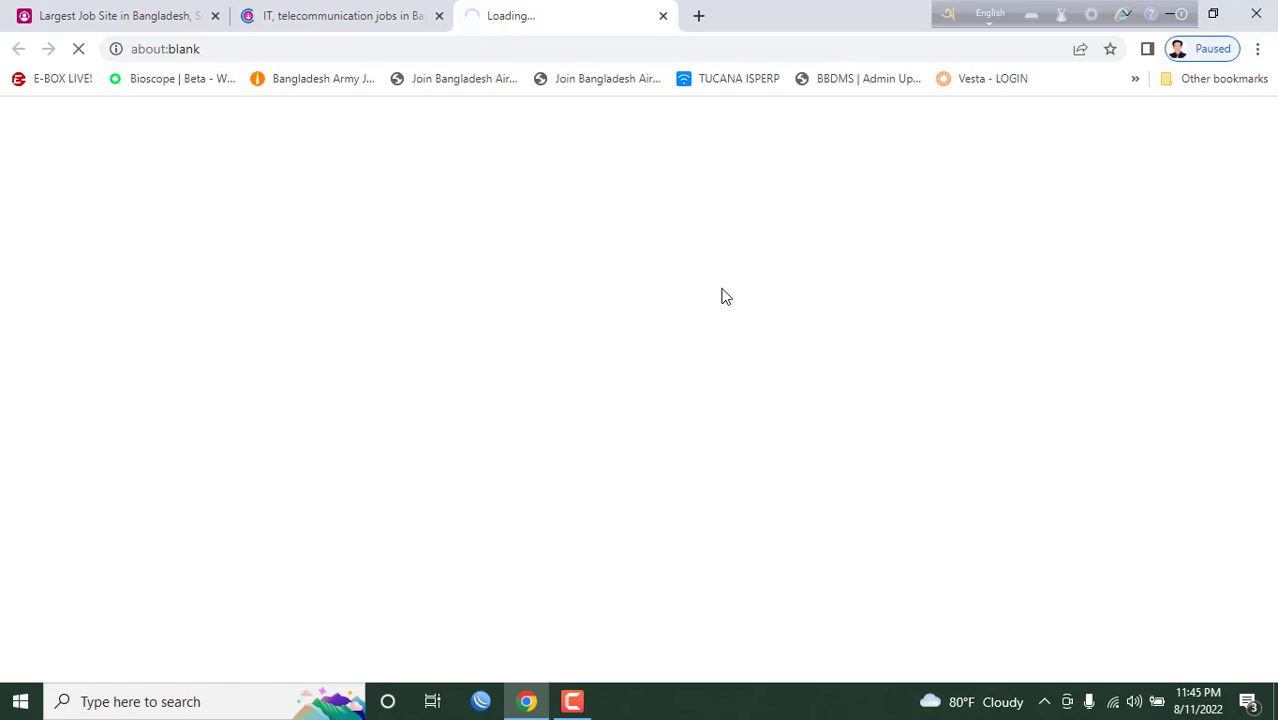
scroll(531, 357, down, 10)
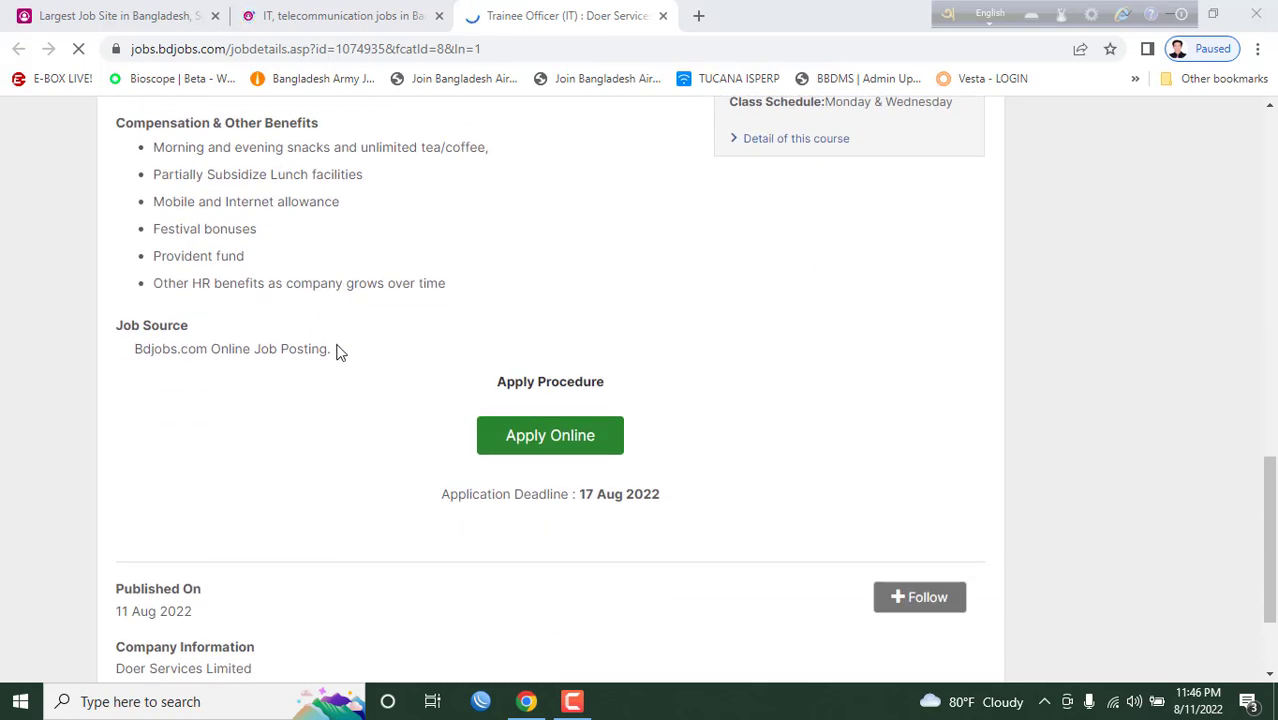
click(541, 452)
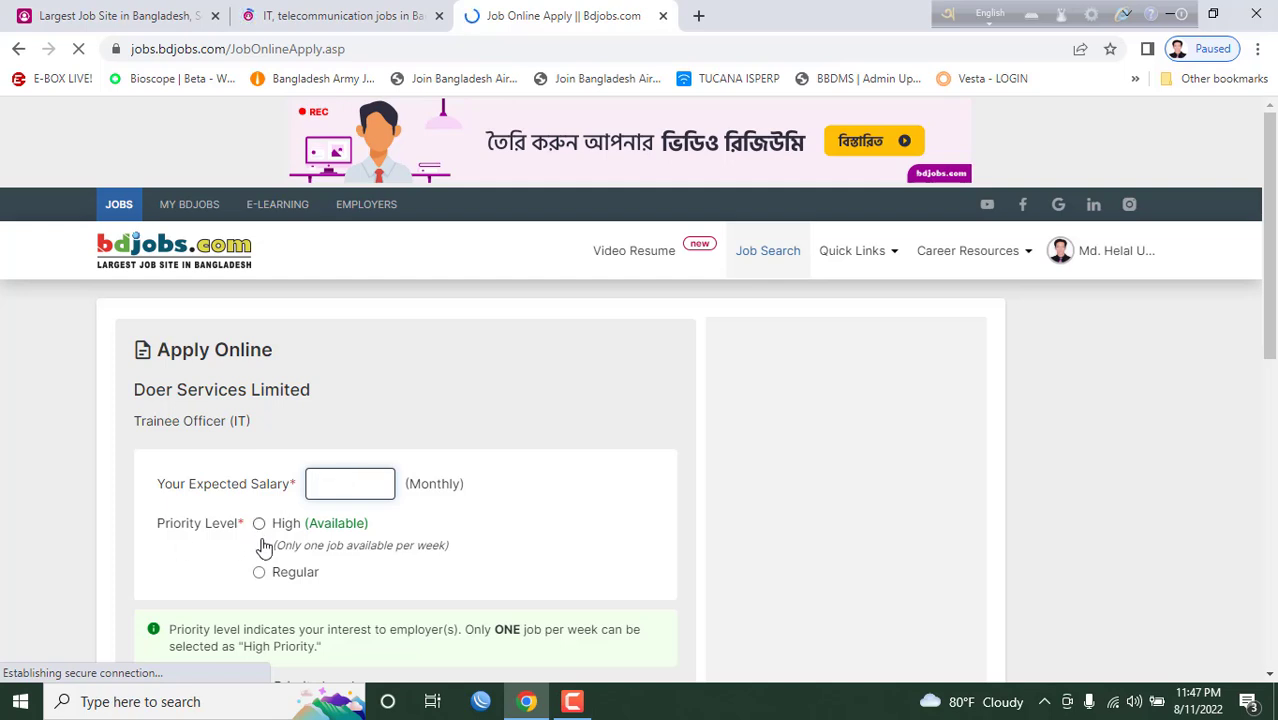
- Read the Bengali notice on the Apply Online form, tick its acknowledgement checkbox, and return to the form's top
scroll(493, 512, down, 1)
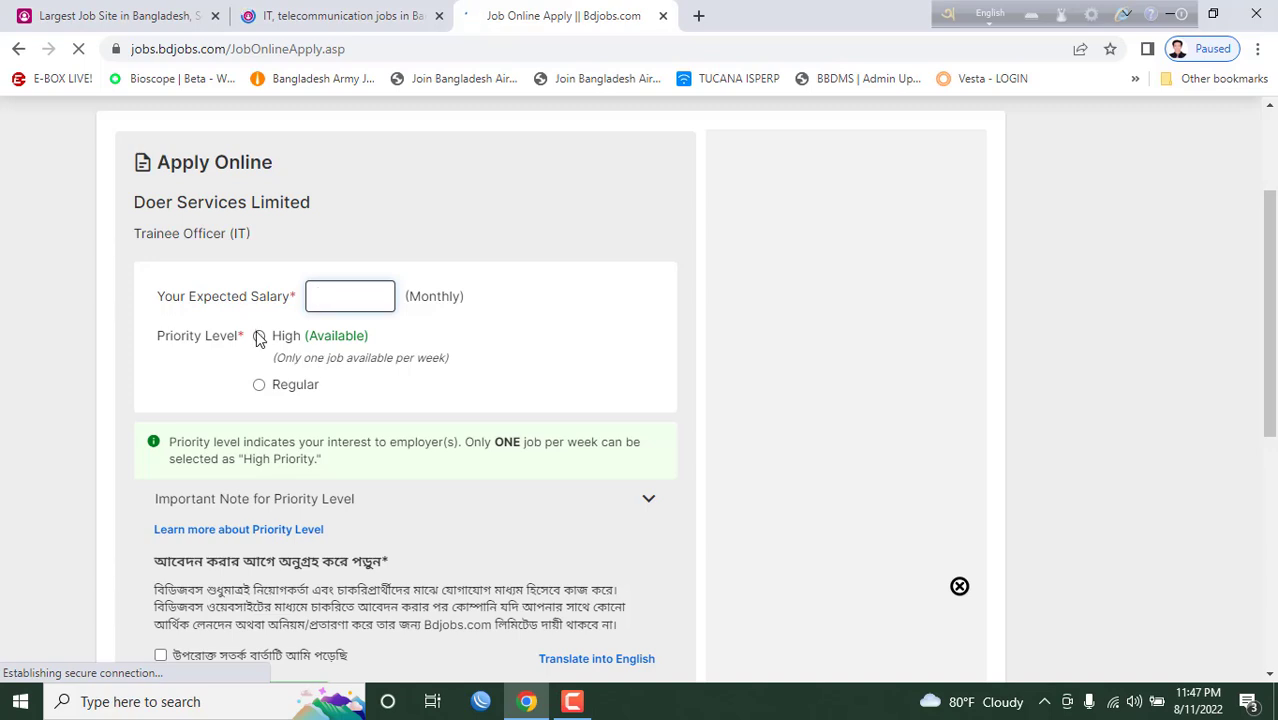
scroll(215, 410, down, 2)
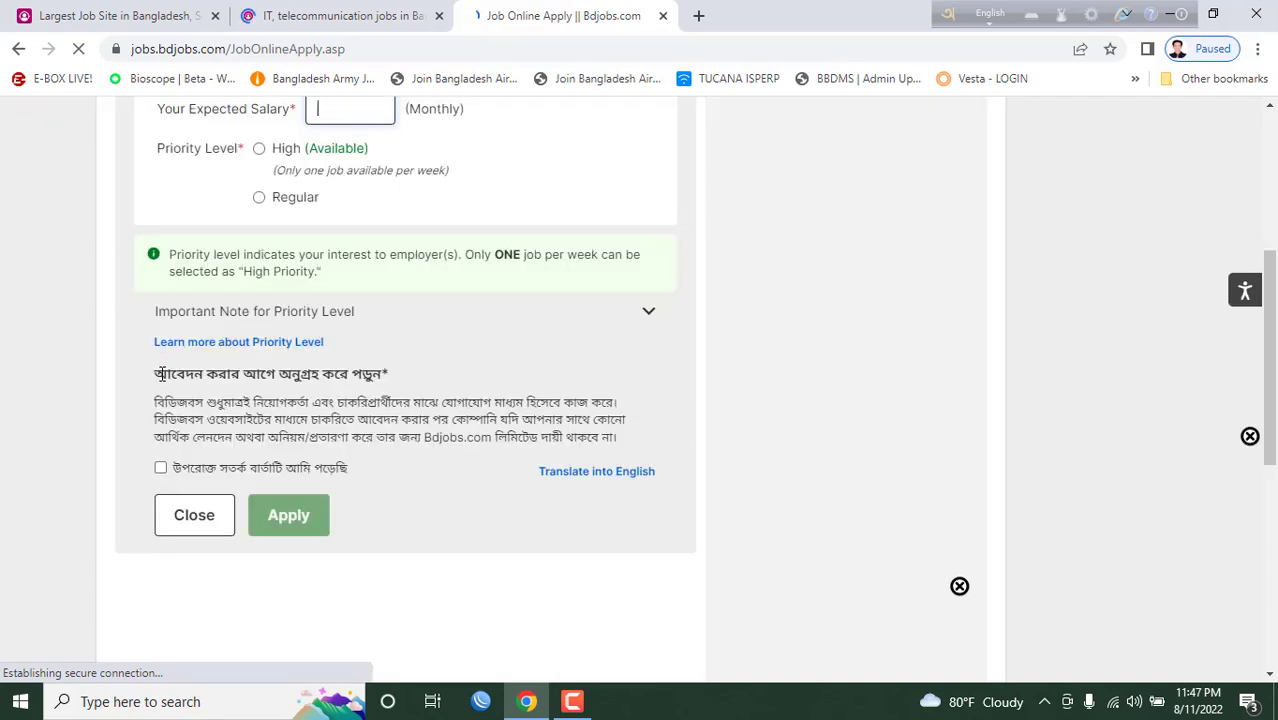
drag(160, 373, 603, 438)
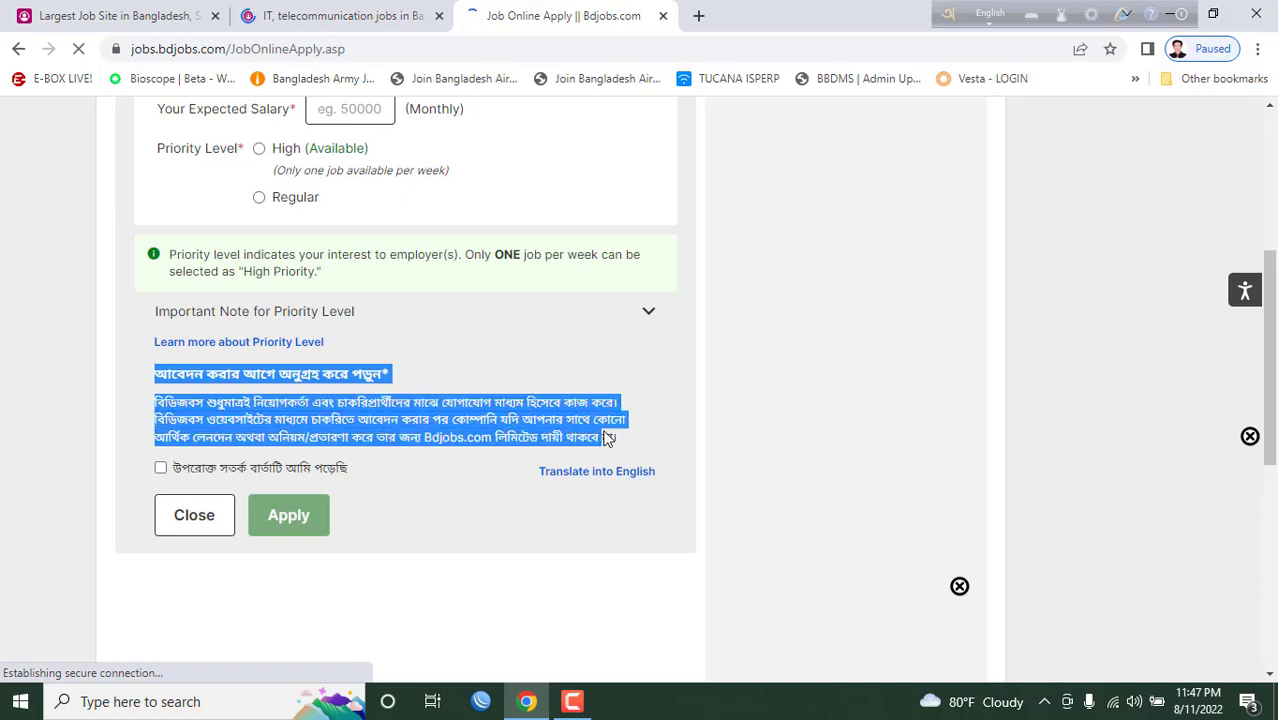
click(258, 413)
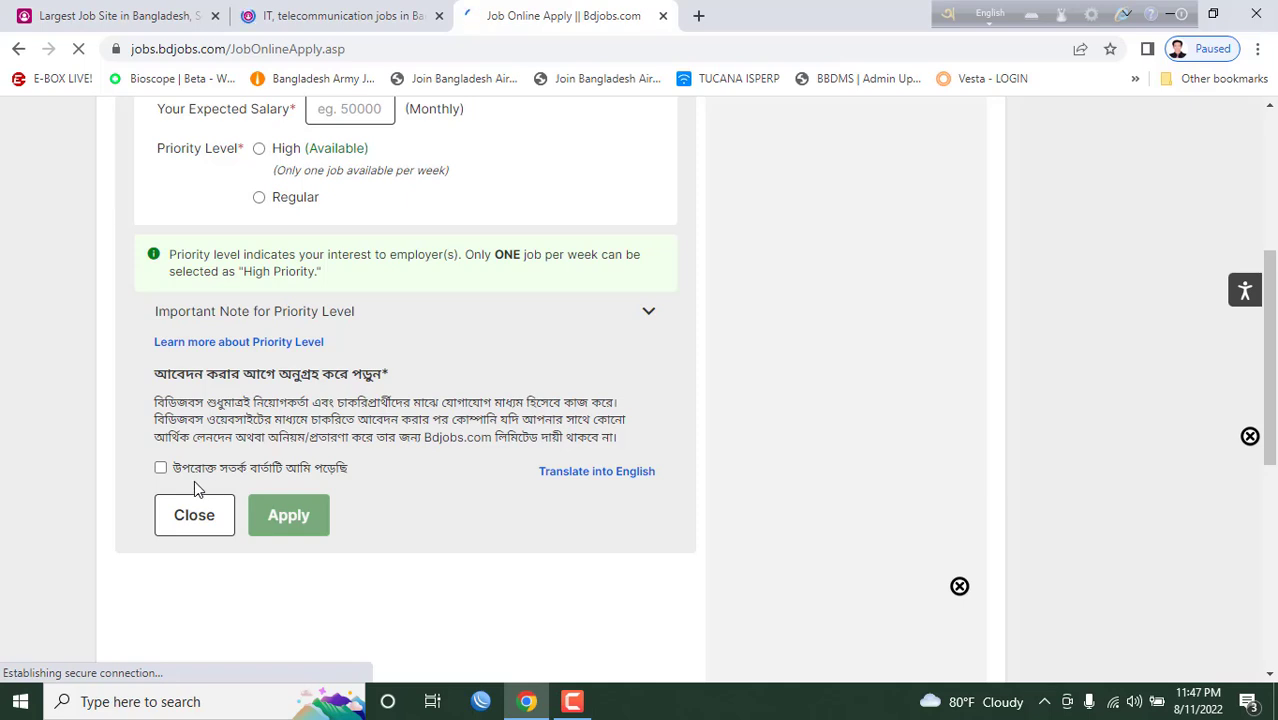
click(160, 467)
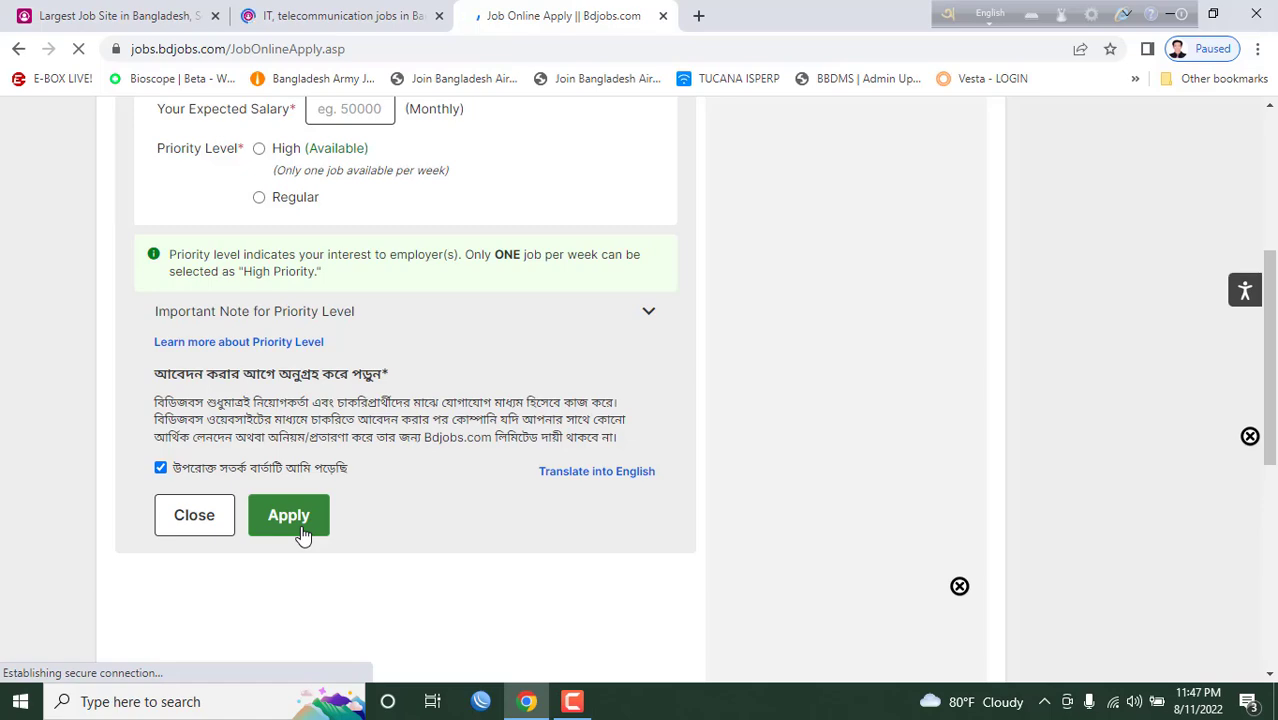
scroll(535, 360, up, 4)
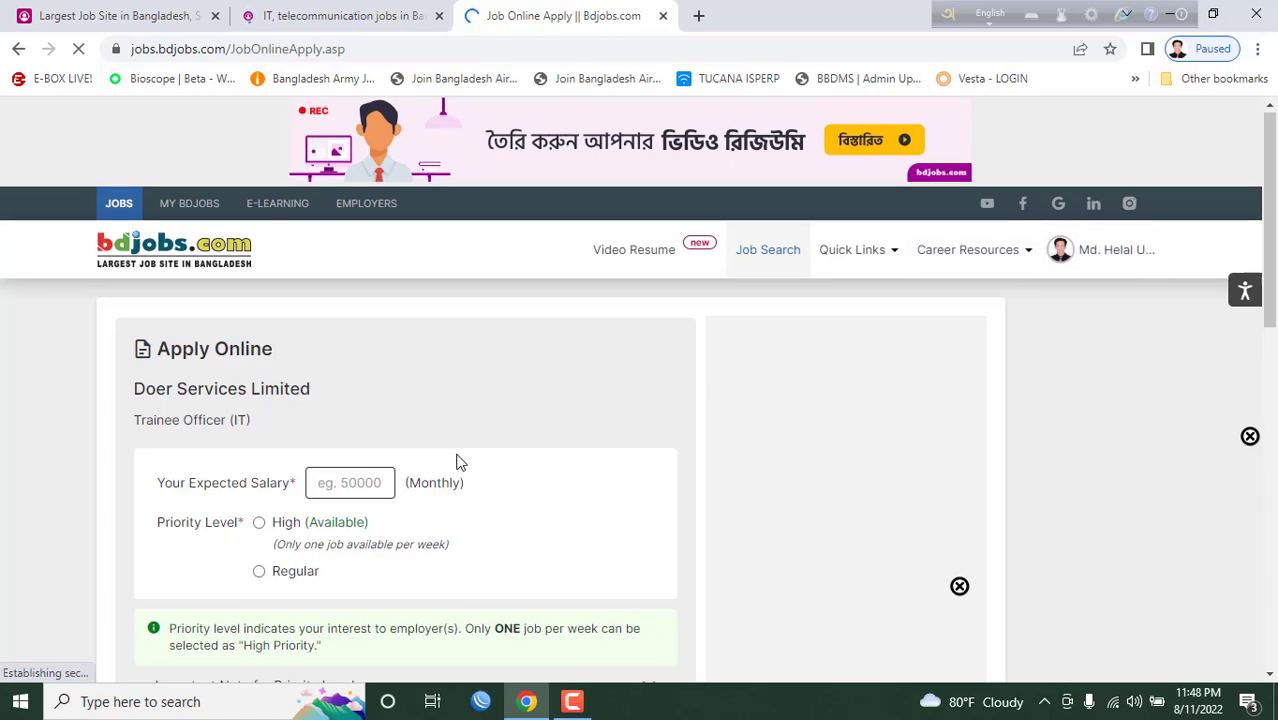
scroll(457, 456, down, 5)
scroll(487, 373, up, 2)
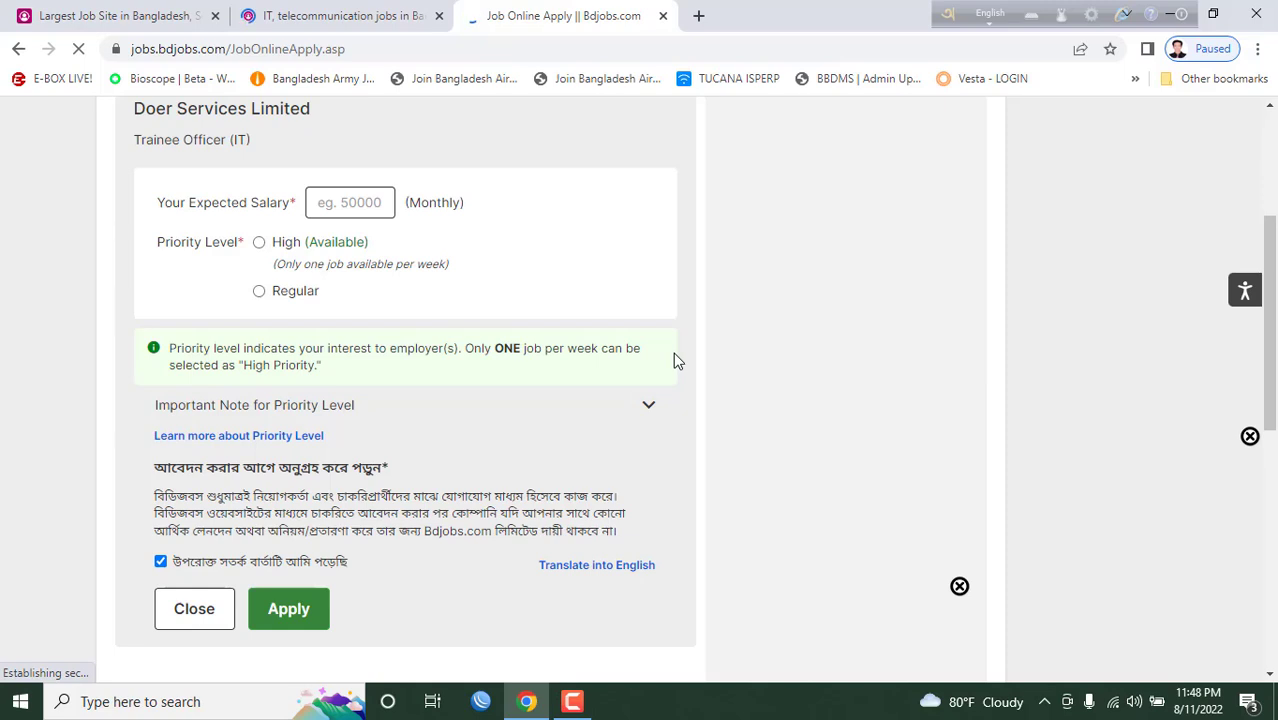
scroll(673, 360, up, 3)
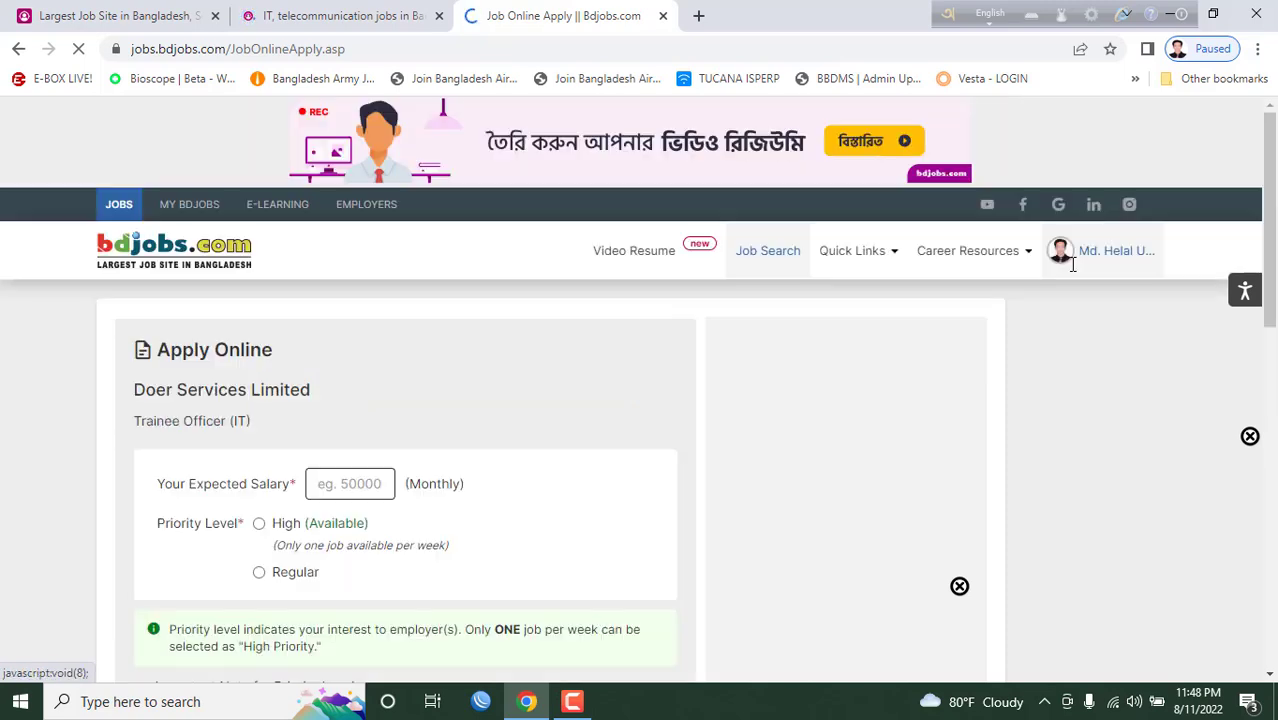